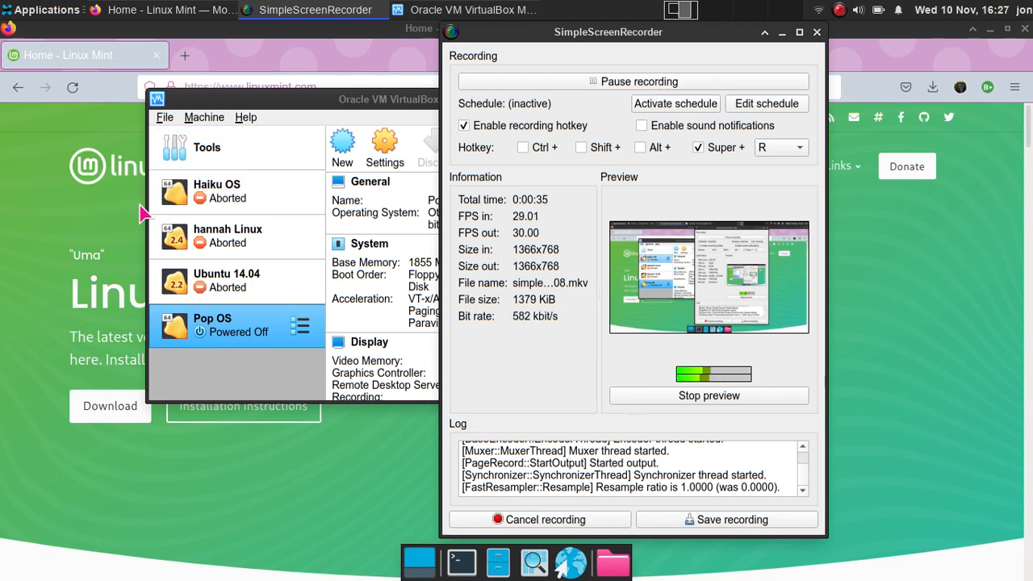
- Bring Firefox forward and go to the Linux Mint 20.2 download page via the Download menu
left_click(69, 247)
scroll(154, 237, "down", 2)
scroll(158, 245, "up", 2)
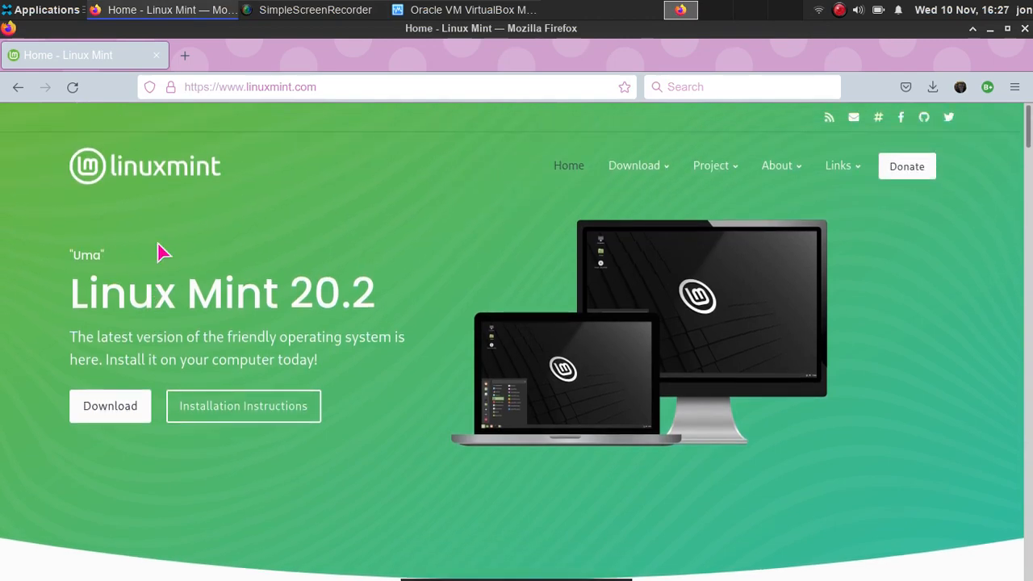
left_click(362, 87)
left_click(113, 206)
mouse_move(606, 166)
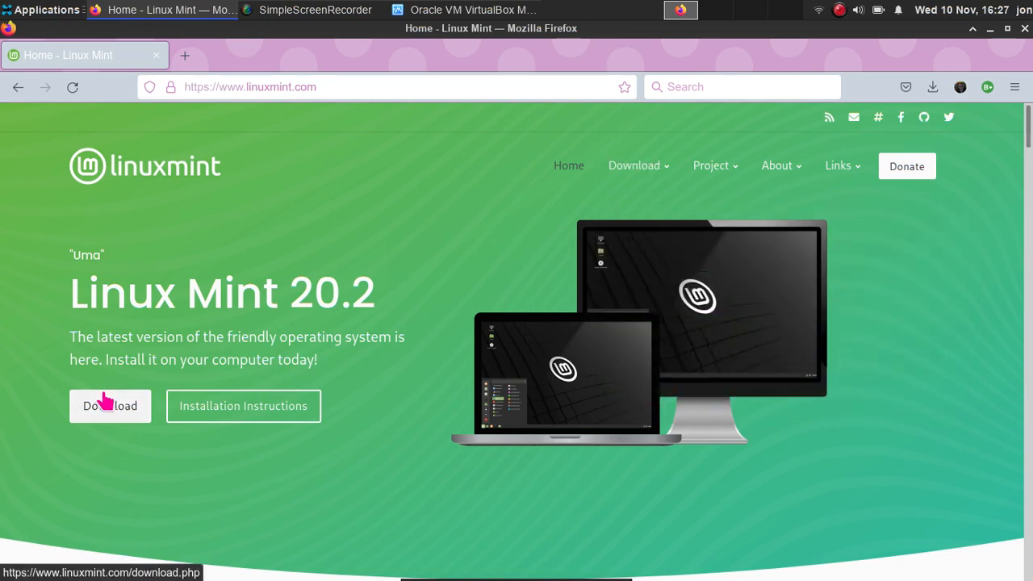
mouse_move(653, 169)
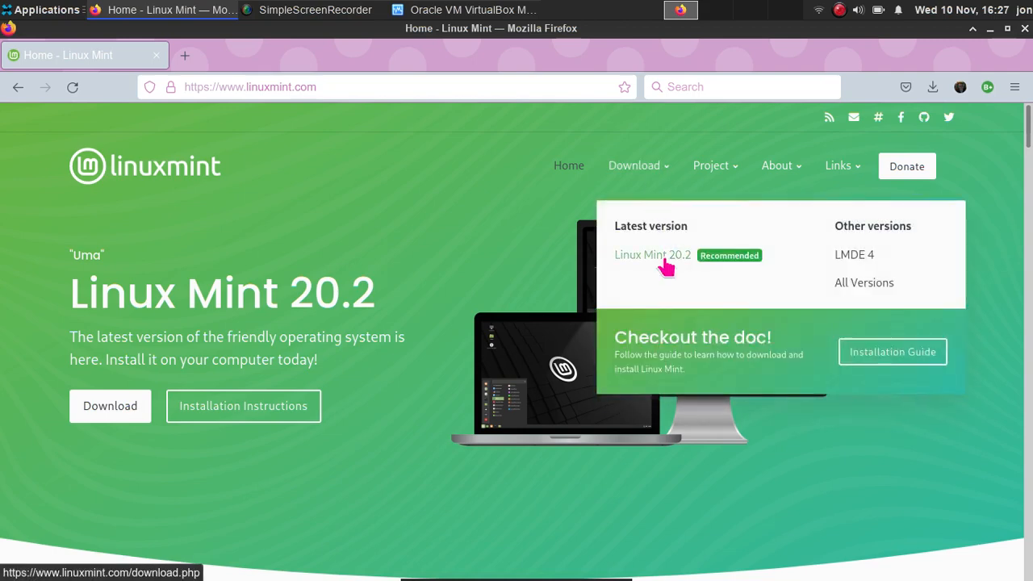
left_click(667, 268)
- Scroll through and highlight the Cinnamon, MATE and Xfce edition headings
scroll(620, 277, "down", 2)
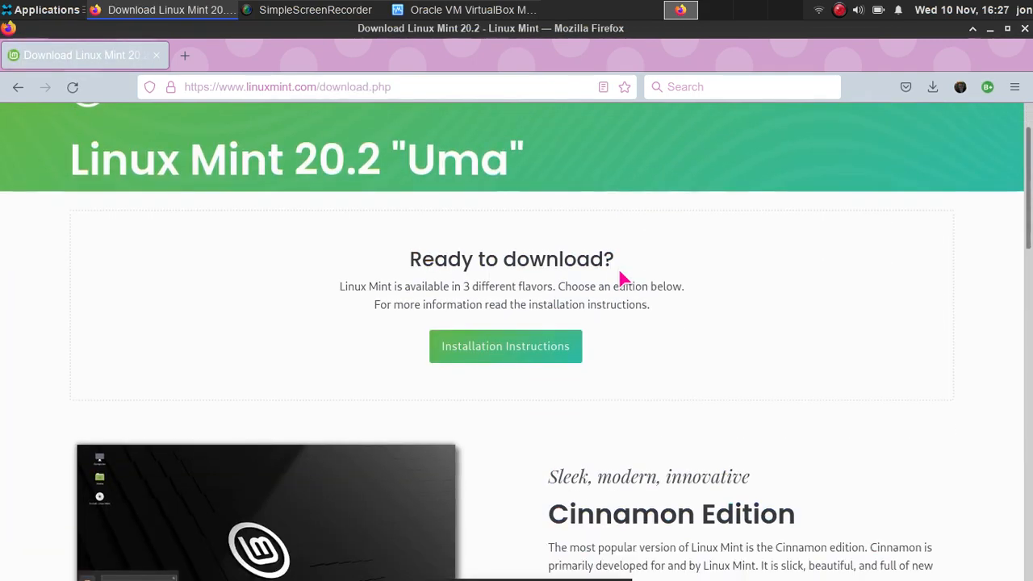
scroll(622, 278, "down", 5)
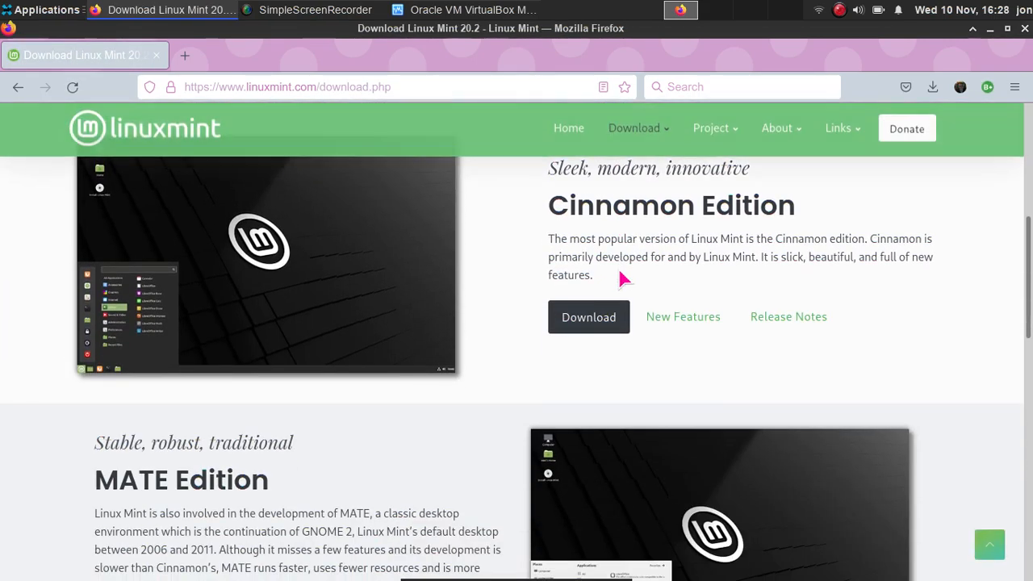
left_click_drag(551, 206, 515, 213)
left_click(828, 221)
left_click(515, 214)
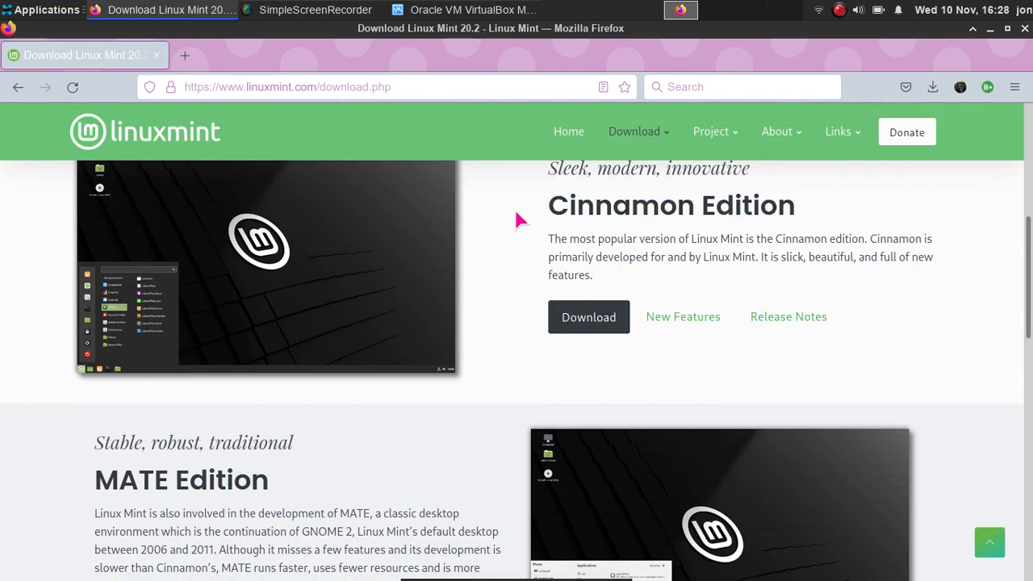
scroll(517, 218, "down", 4)
left_click_drag(369, 266, 109, 247)
left_click(80, 260)
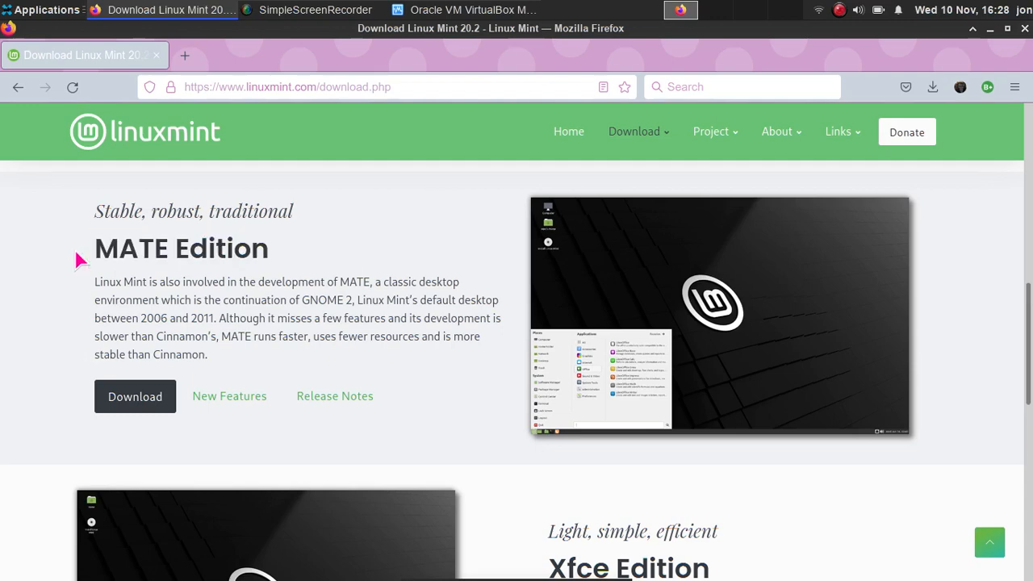
scroll(80, 260, "down", 4)
mouse_move(565, 260)
left_mouse_down()
mouse_move(699, 290)
mouse_move(595, 261)
mouse_move(549, 260)
left_mouse_up()
left_click_drag(549, 260, 713, 256)
left_click(752, 203)
scroll(747, 220, "up", 5)
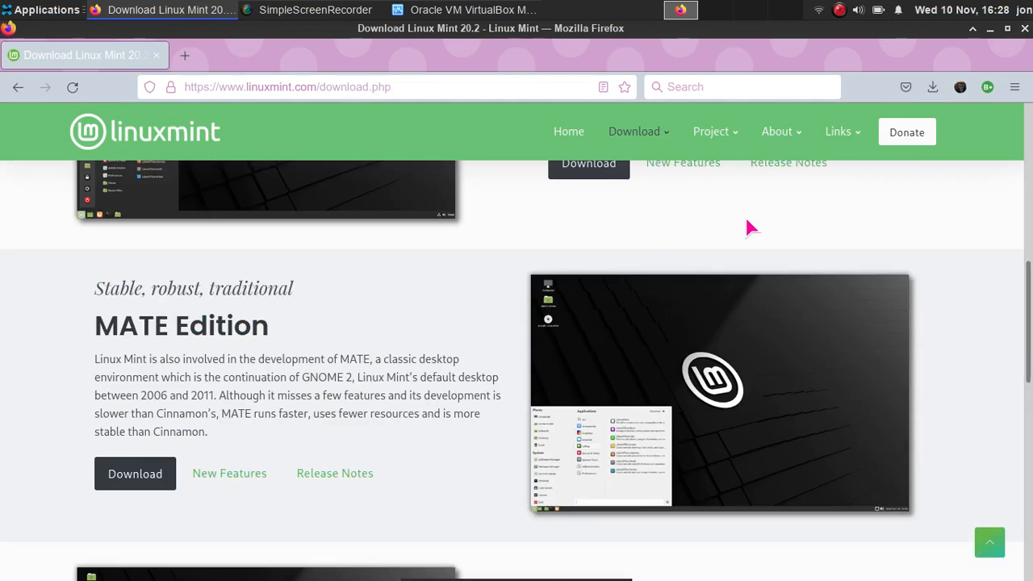
scroll(746, 221, "up", 3)
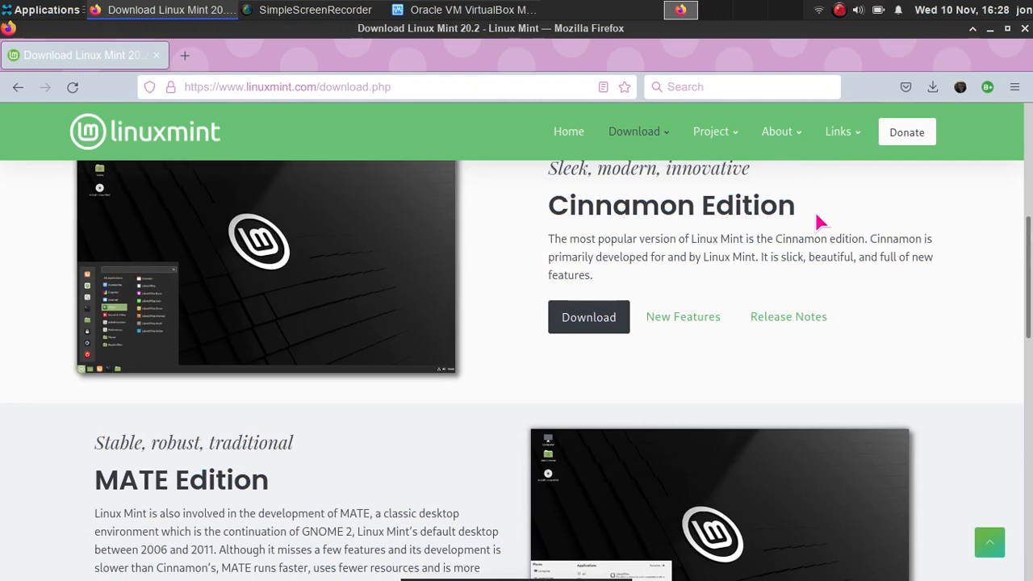
left_click_drag(818, 222, 521, 189)
left_click(557, 205)
- Review the editions again and open the Cinnamon edition download page
scroll(549, 232, "down", 3)
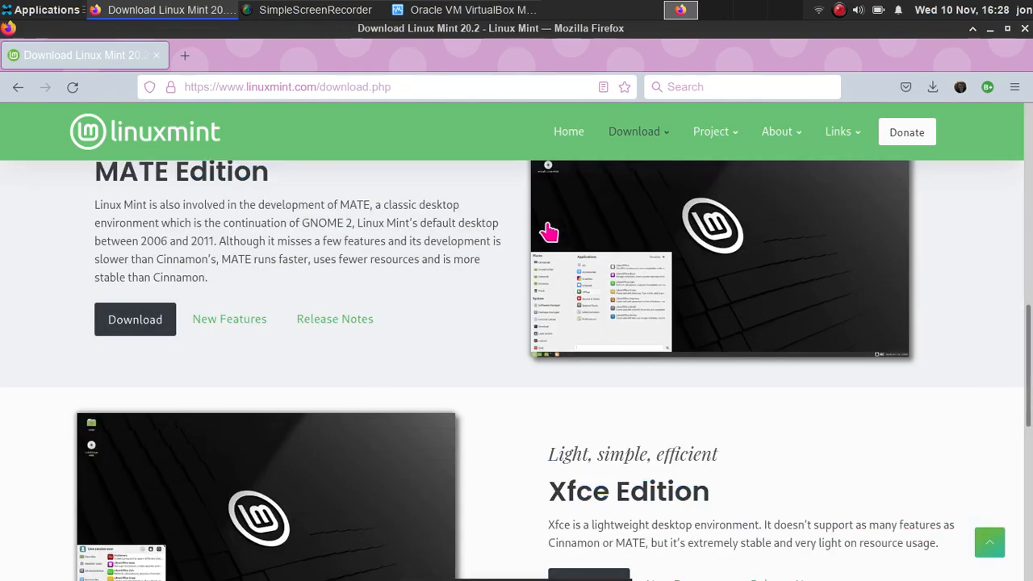
scroll(431, 272, "down", 6)
scroll(605, 307, "up", 6)
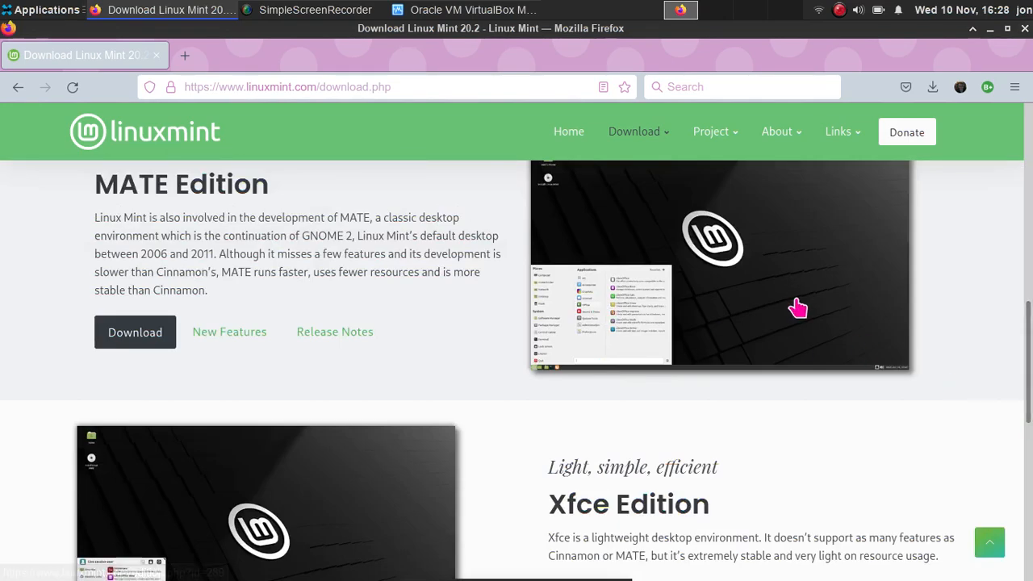
scroll(773, 283, "up", 3)
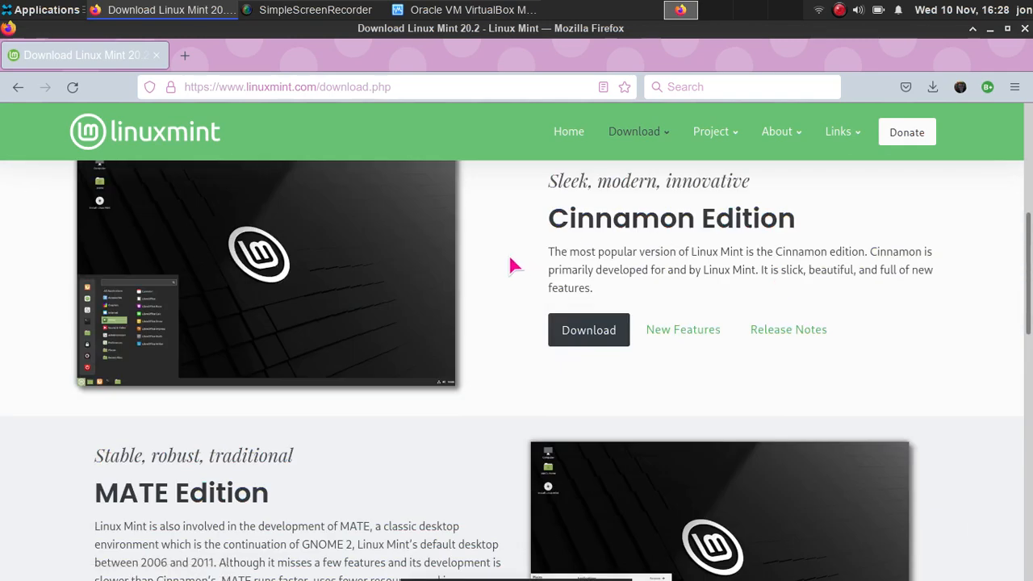
scroll(274, 284, "down", 3)
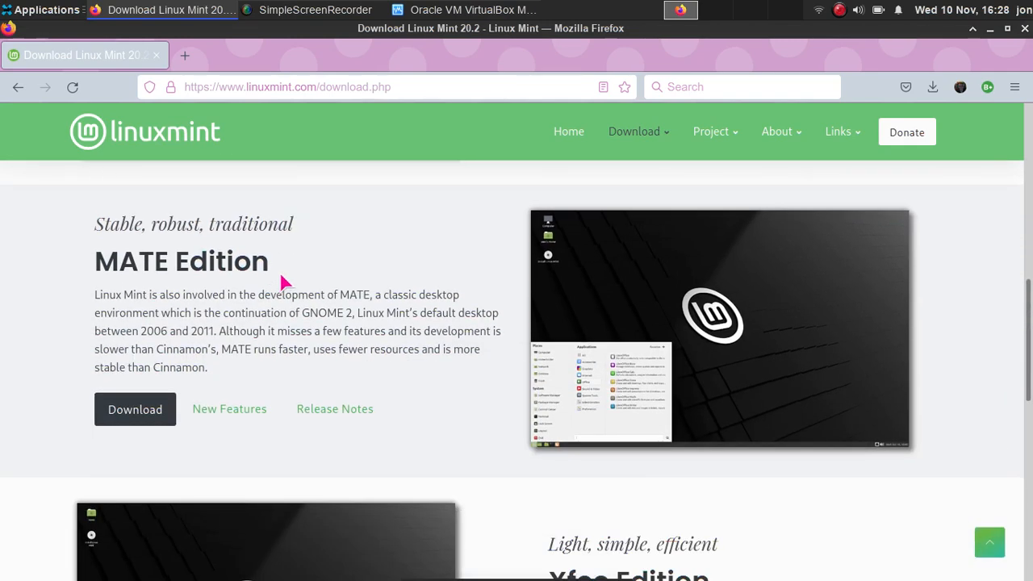
scroll(286, 275, "up", 1)
scroll(286, 282, "up", 3)
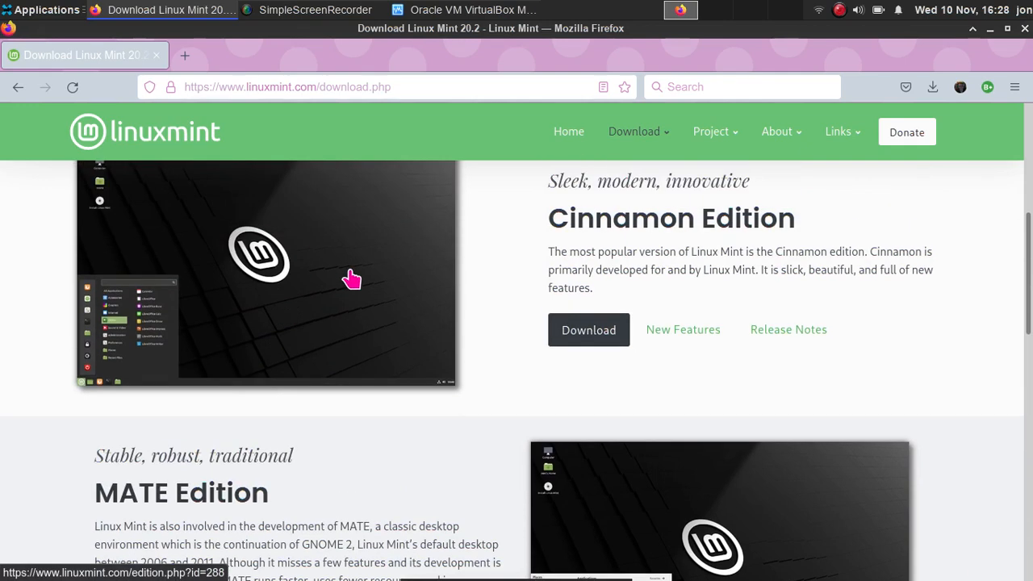
scroll(634, 291, "up", 3)
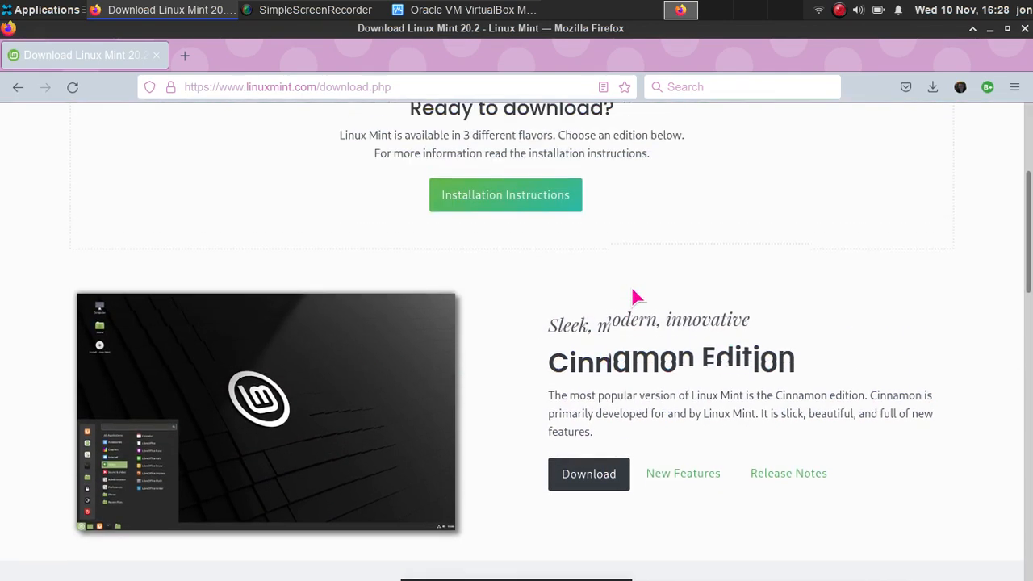
scroll(635, 299, "down", 2)
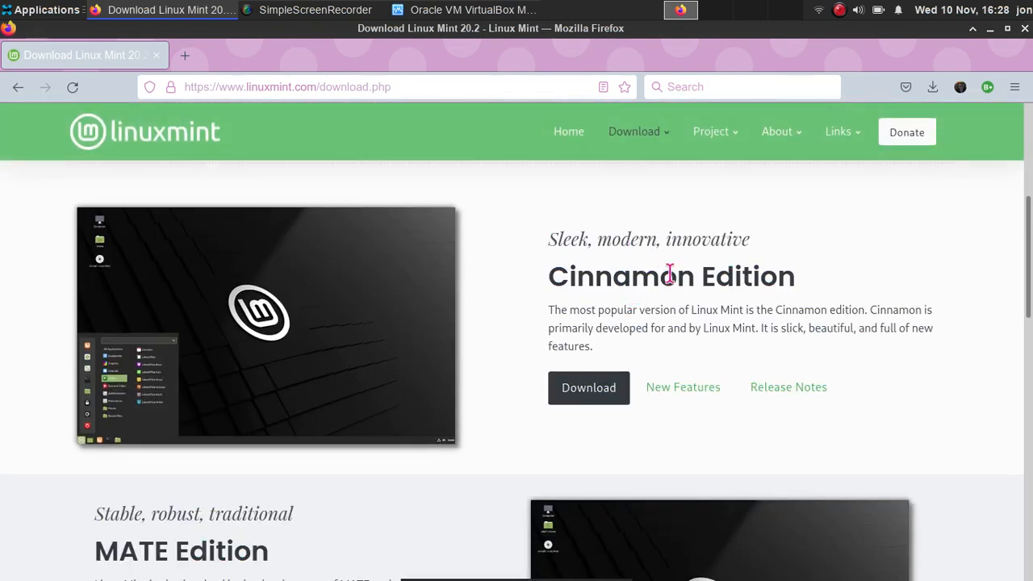
scroll(666, 275, "down", 6)
scroll(717, 284, "up", 2)
scroll(718, 289, "up", 3)
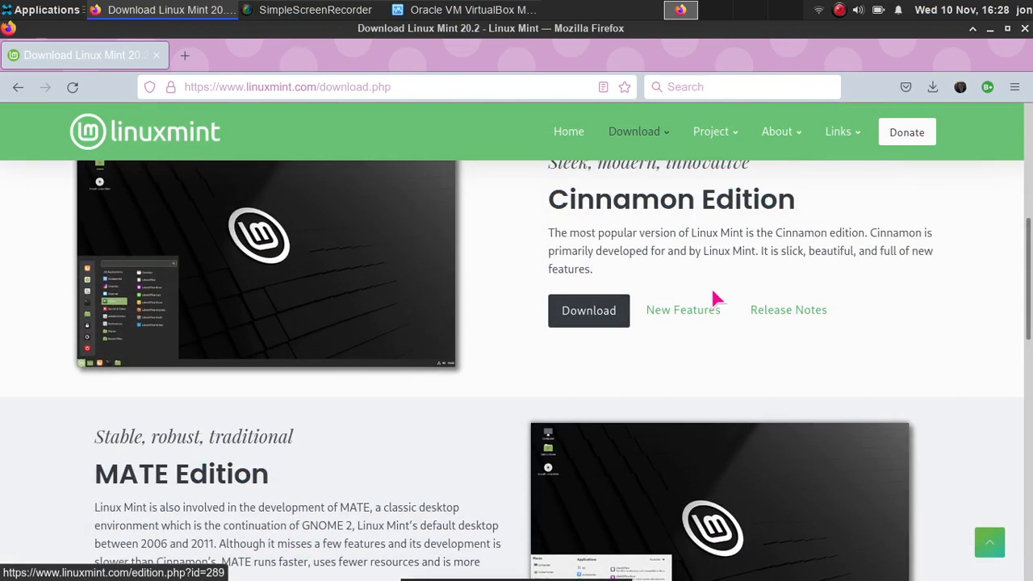
scroll(686, 299, "down", 3)
scroll(642, 311, "up", 3)
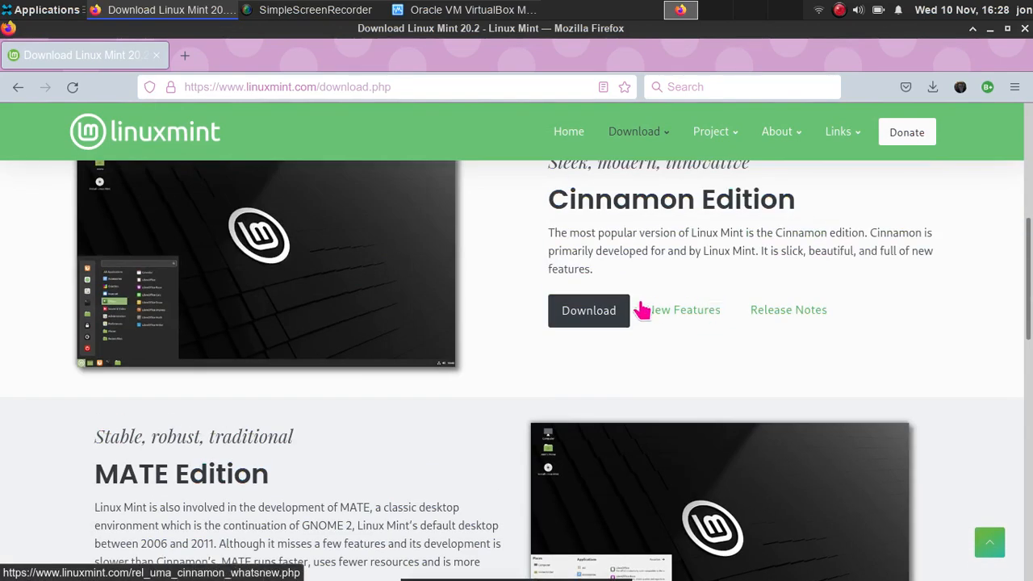
left_click(593, 312)
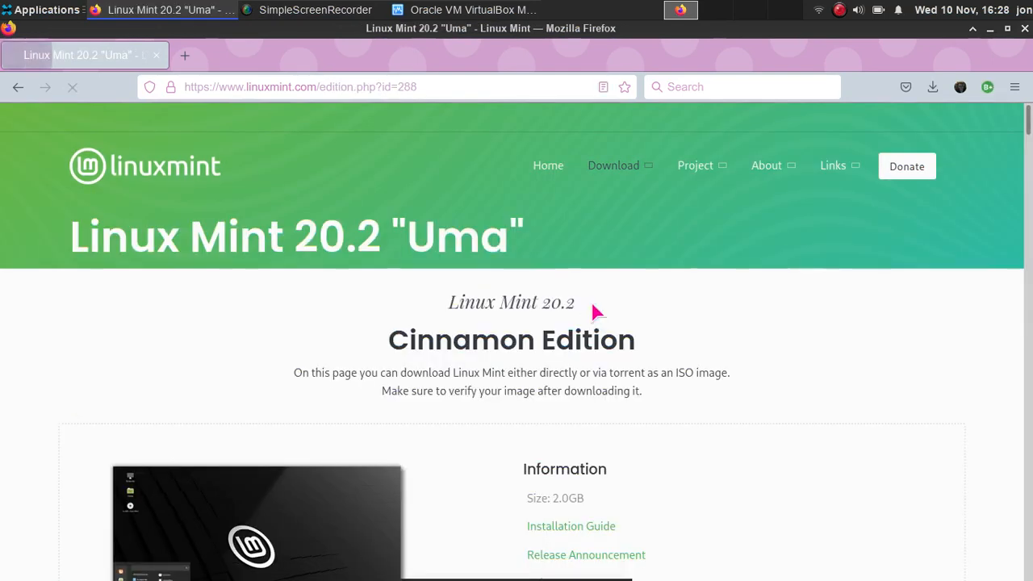
- Scroll down to the mirror list and pick a United Kingdom mirror for the Cinnamon ISO
scroll(593, 313, "down", 4)
scroll(593, 314, "down", 2)
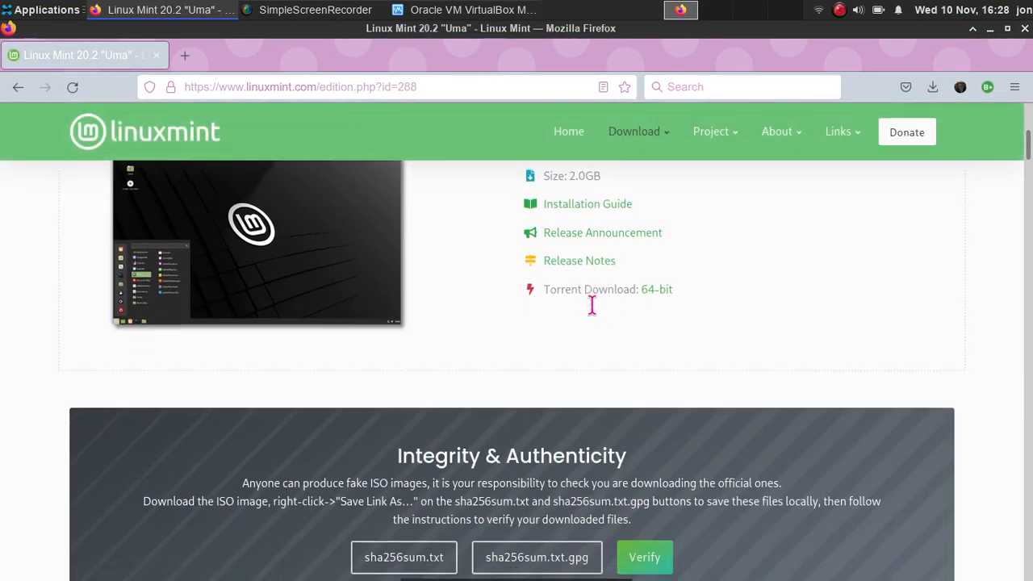
scroll(593, 305, "down", 3)
scroll(593, 304, "down", 5)
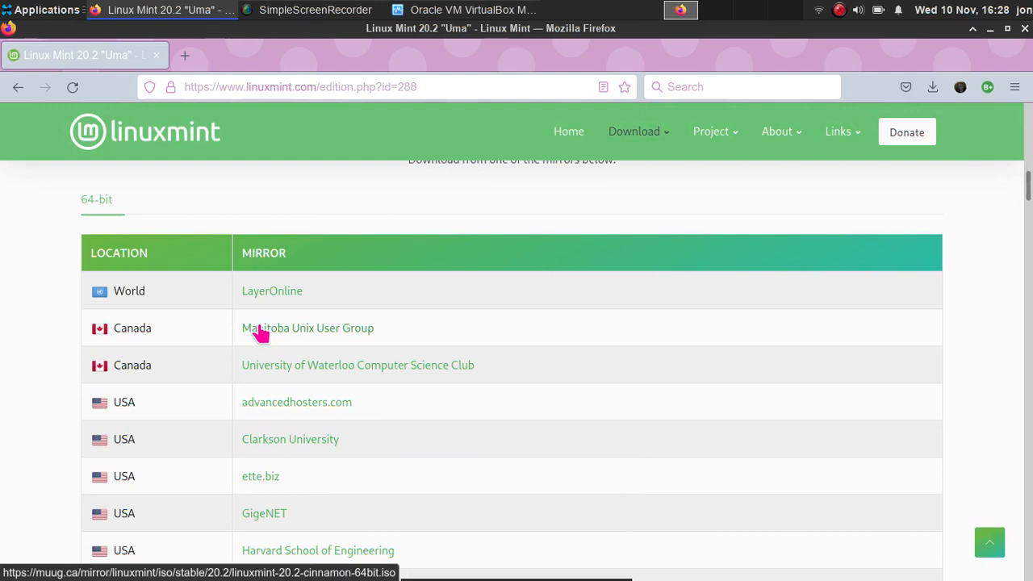
scroll(260, 334, "down", 3)
scroll(249, 348, "down", 5)
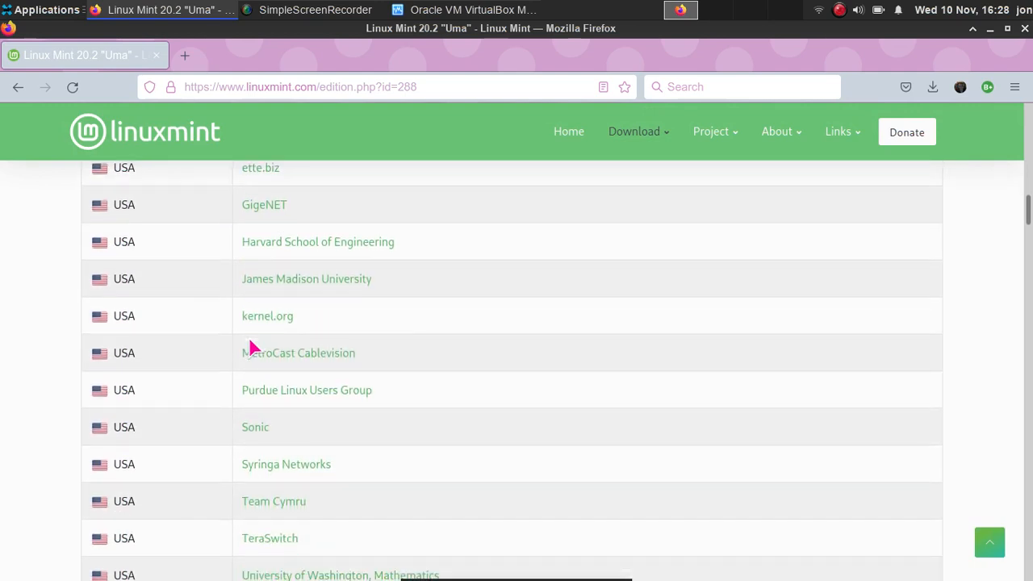
scroll(245, 279, "down", 8)
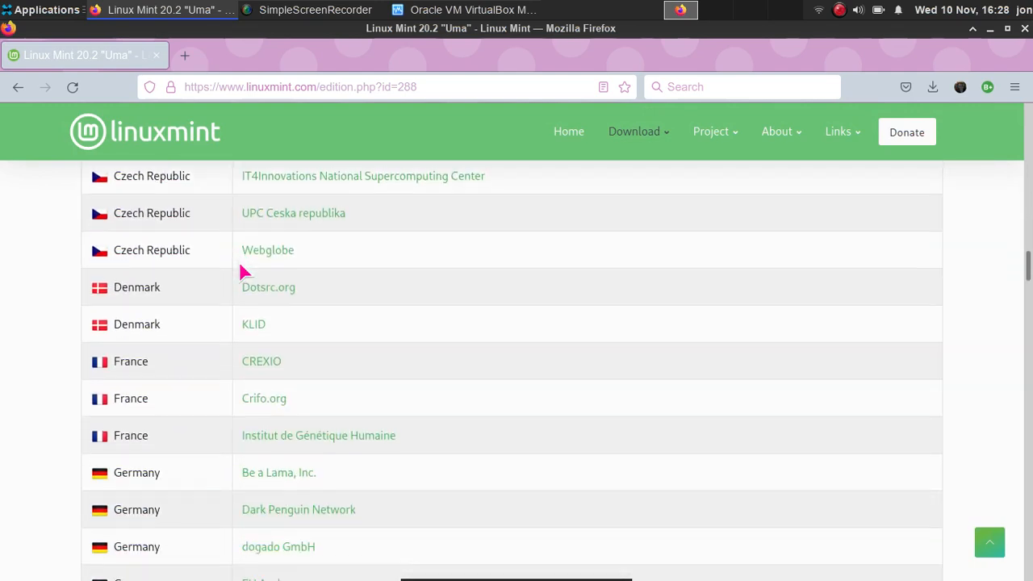
scroll(239, 268, "down", 8)
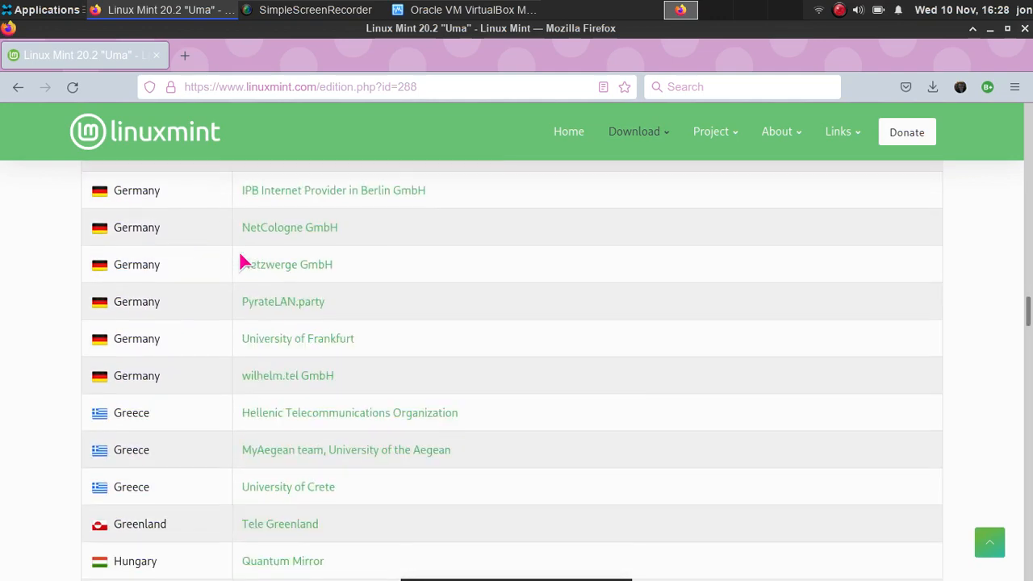
scroll(240, 258, "down", 9)
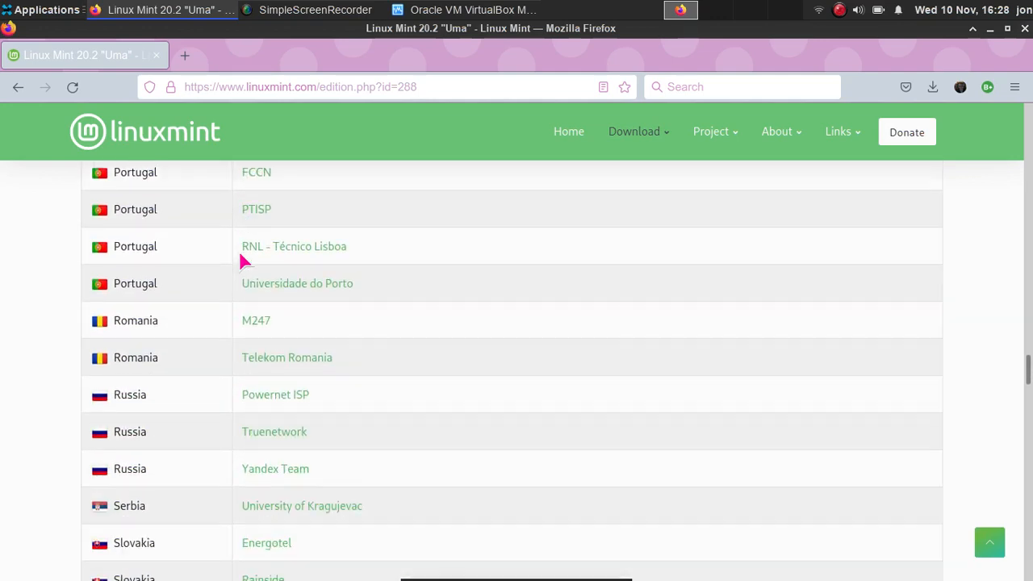
scroll(240, 262, "down", 9)
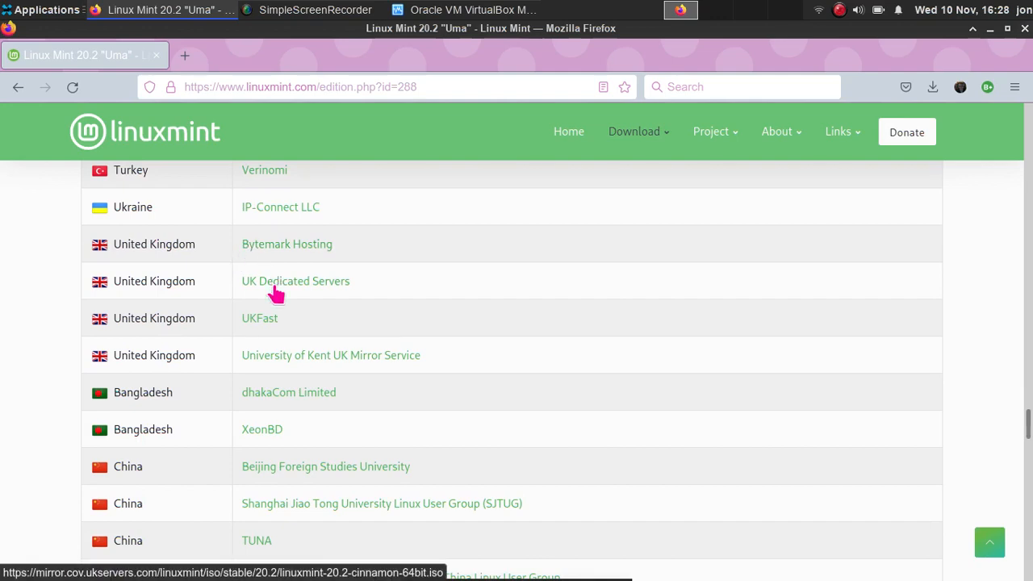
left_click(271, 320)
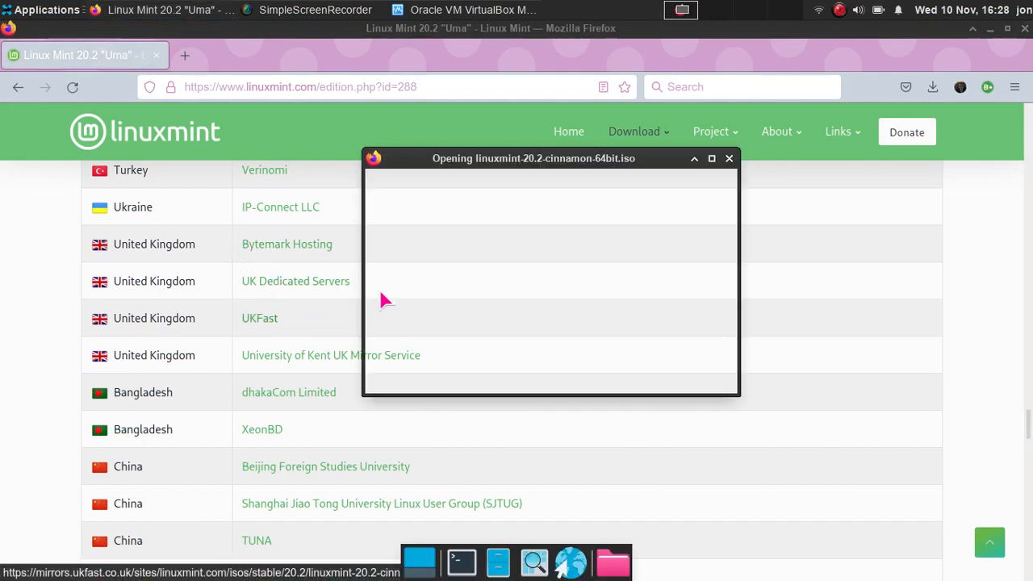
- Save linuxmint-20.2-cinnamon-64bit.iso and check its progress in the downloads panel
left_click(444, 323)
left_click(678, 377)
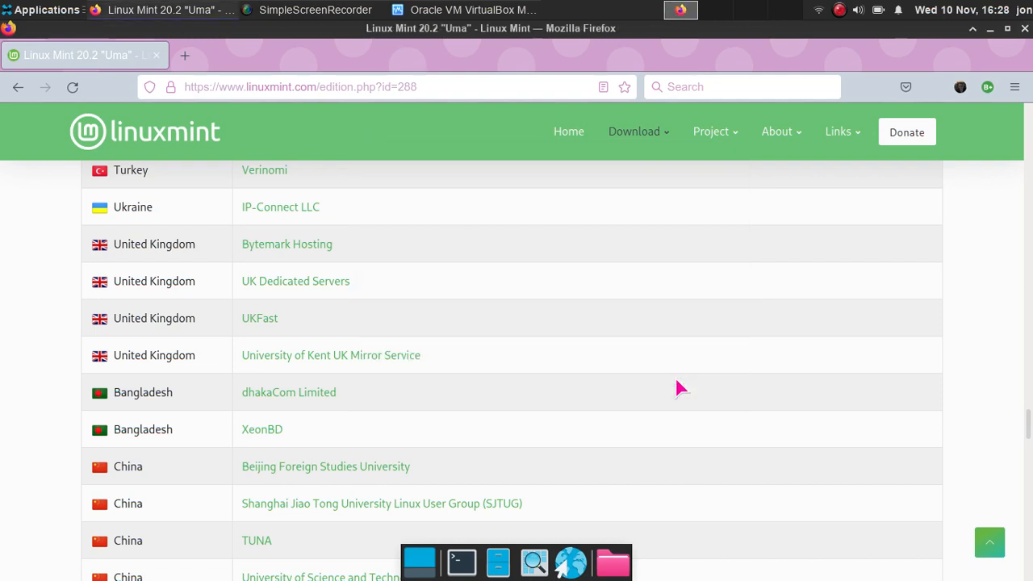
left_click(937, 88)
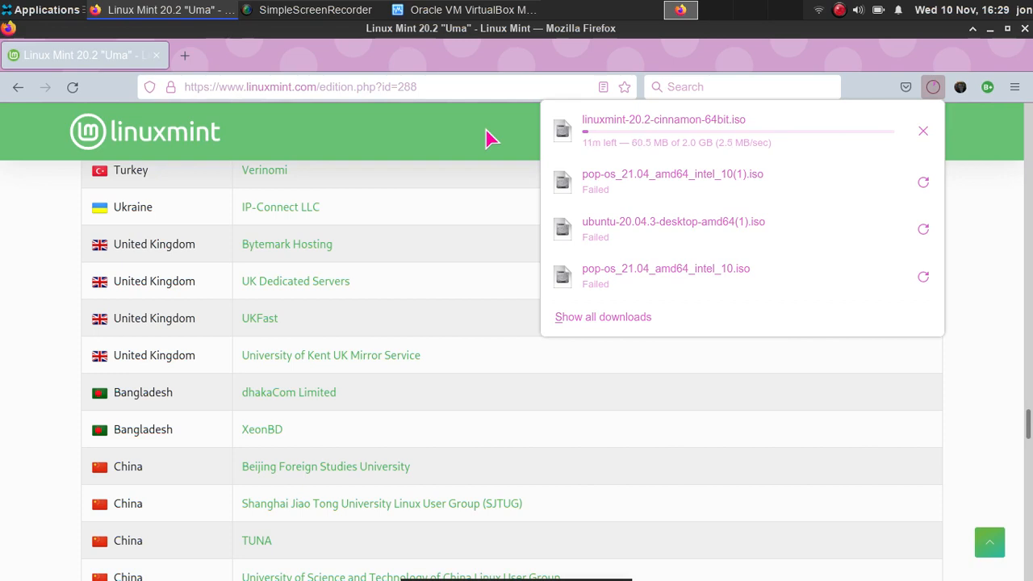
left_click(355, 3)
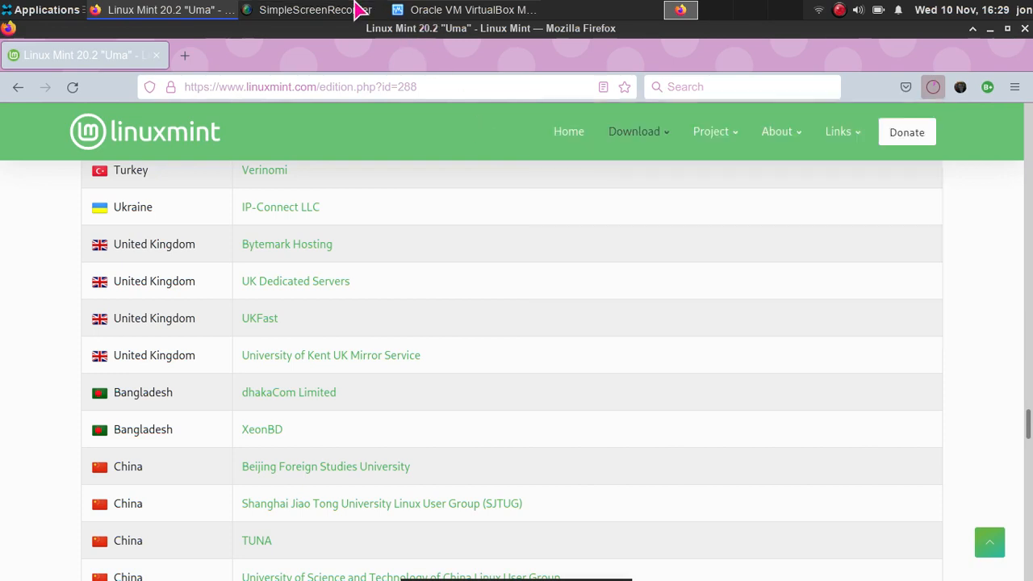
- Move the SimpleScreenRecorder window to the right and raise VirtualBox Manager beside it
left_click(357, 10)
left_click_drag(578, 34, 612, 43)
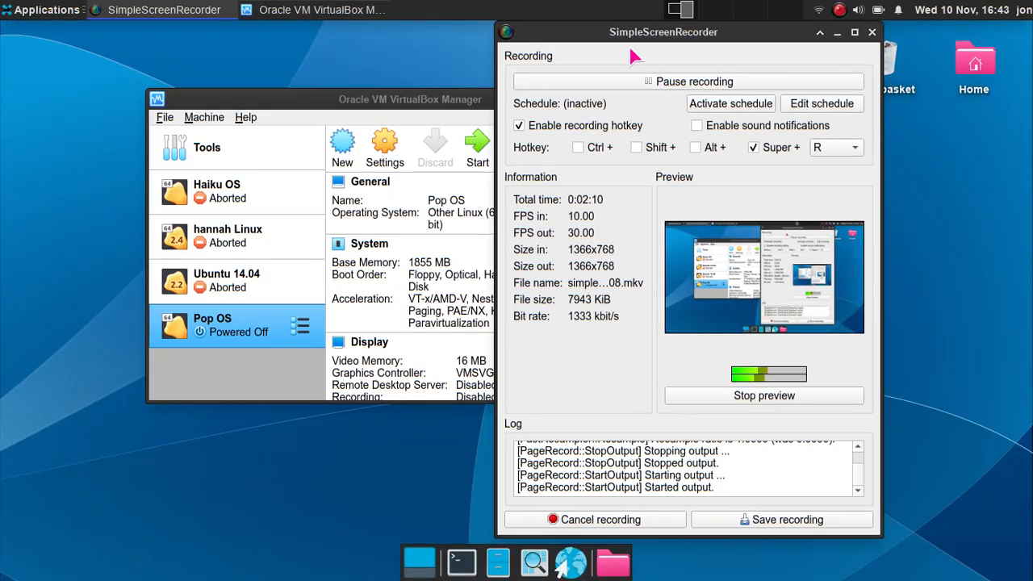
left_click_drag(631, 33, 771, 62)
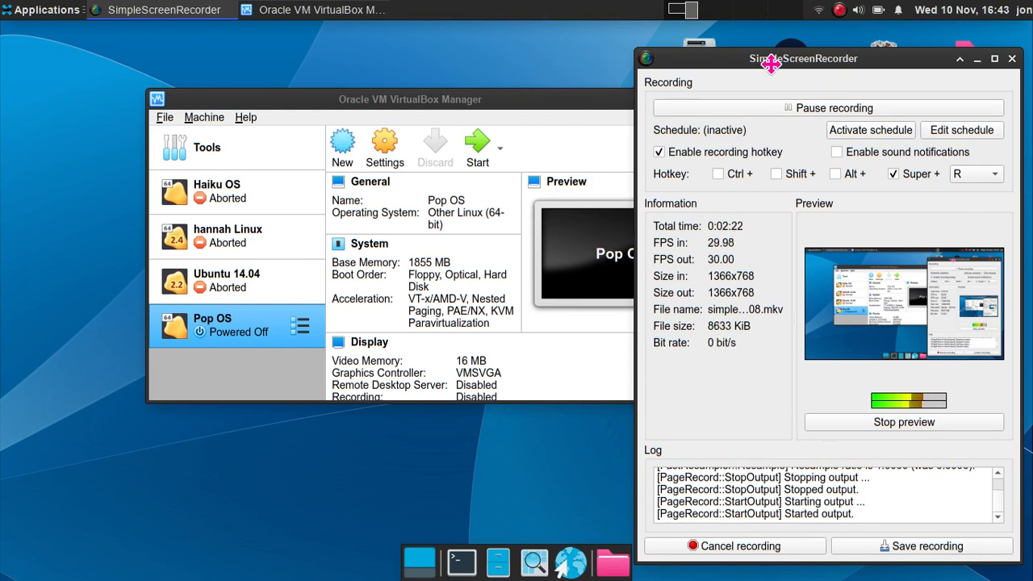
left_click_drag(771, 63, 750, 47)
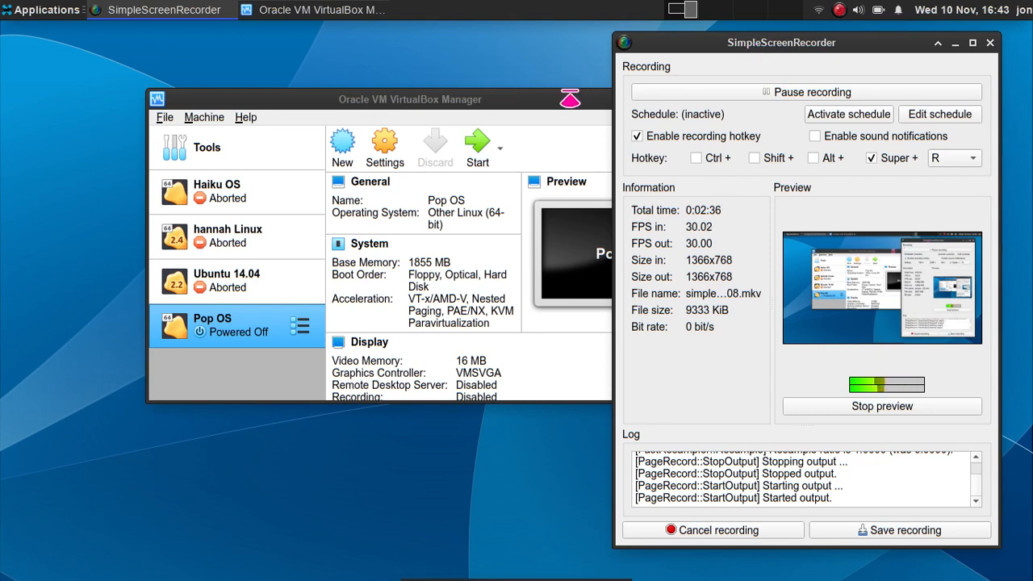
left_click(556, 100)
left_click_drag(556, 93, 551, 82)
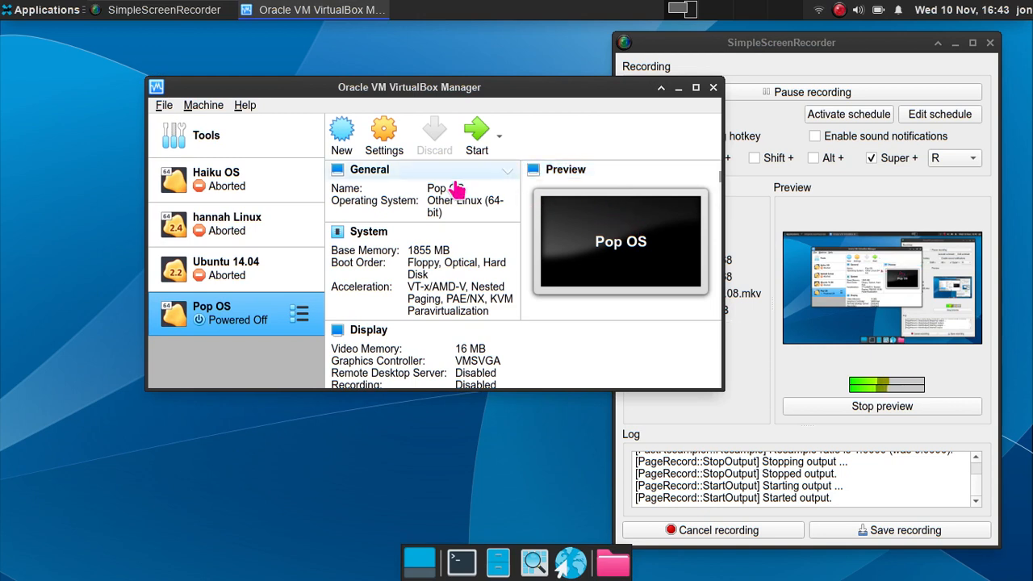
- Name the new machine Linux Mint, version Other Linux (64-bit), with 1659 MB memory
left_click(342, 139)
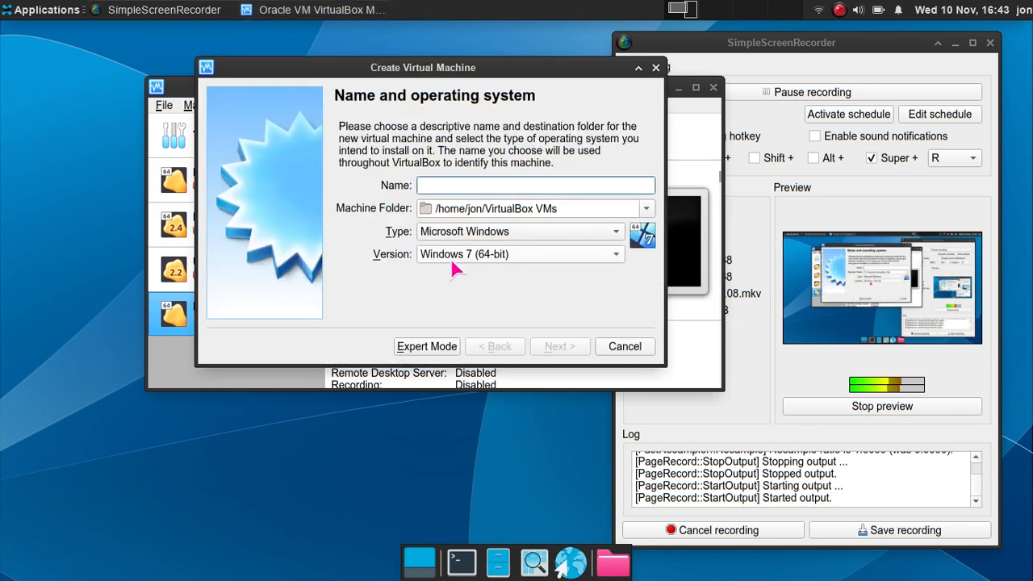
type("Linux ")
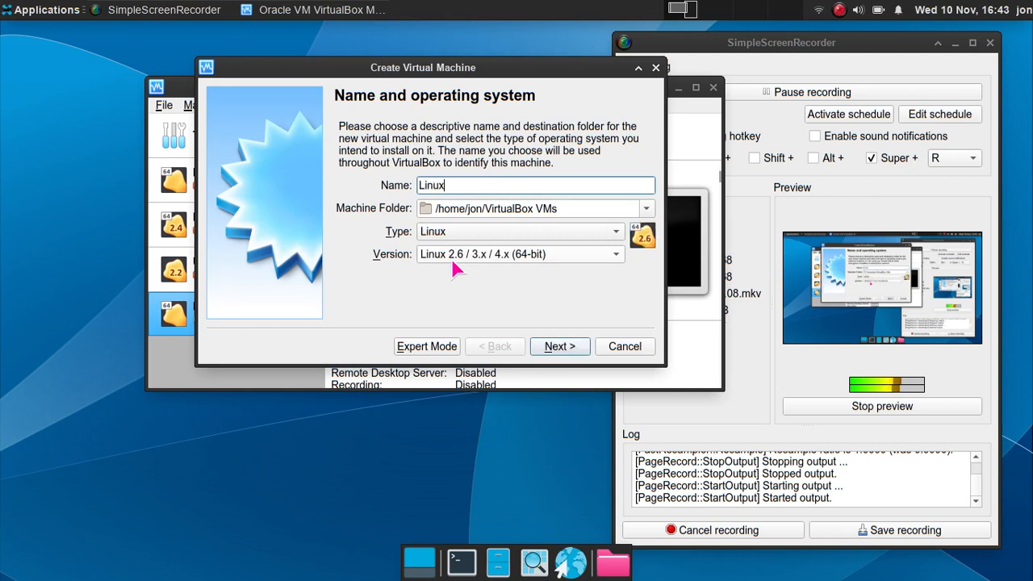
type("Mint")
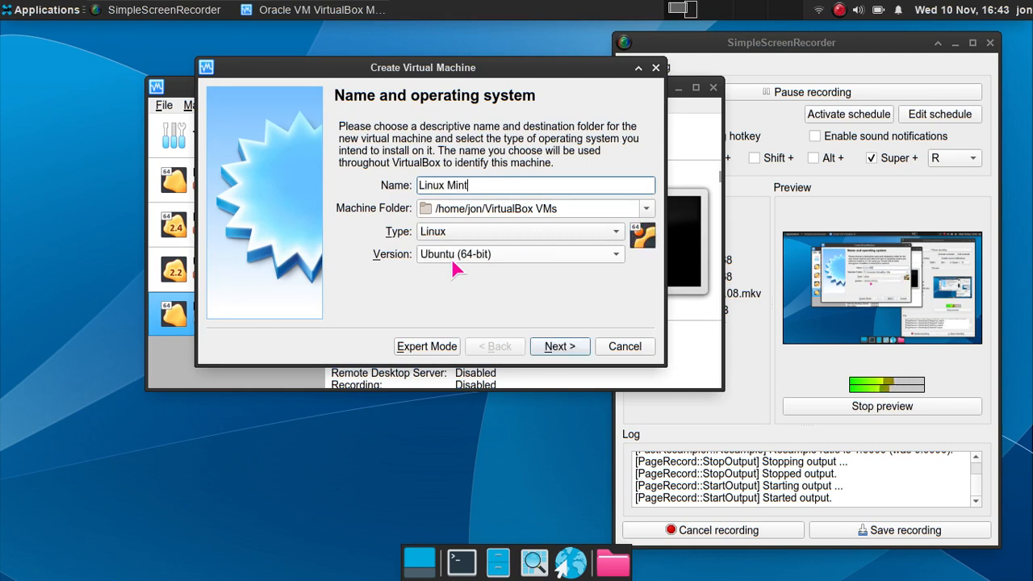
left_click(554, 256)
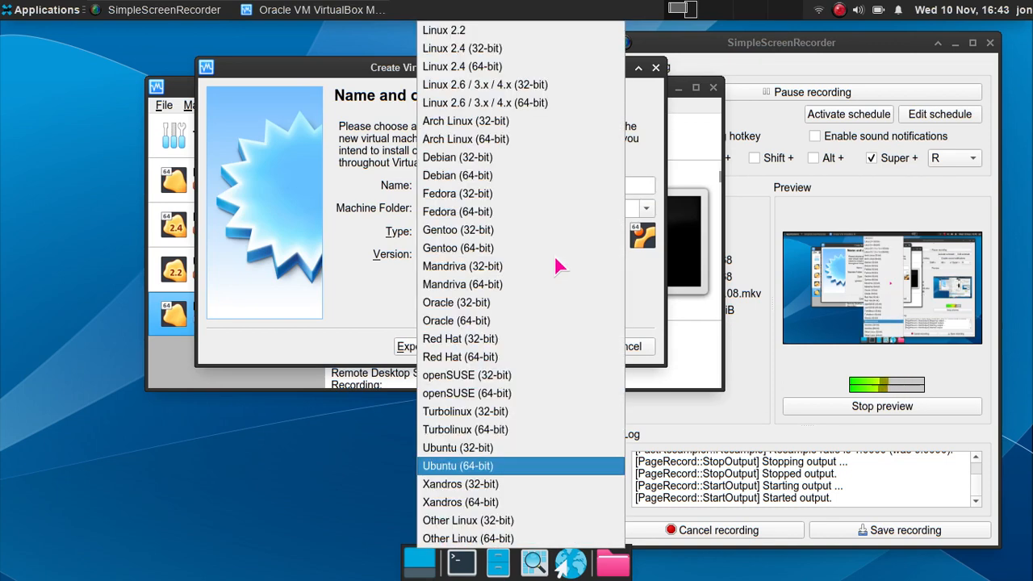
left_click(451, 540)
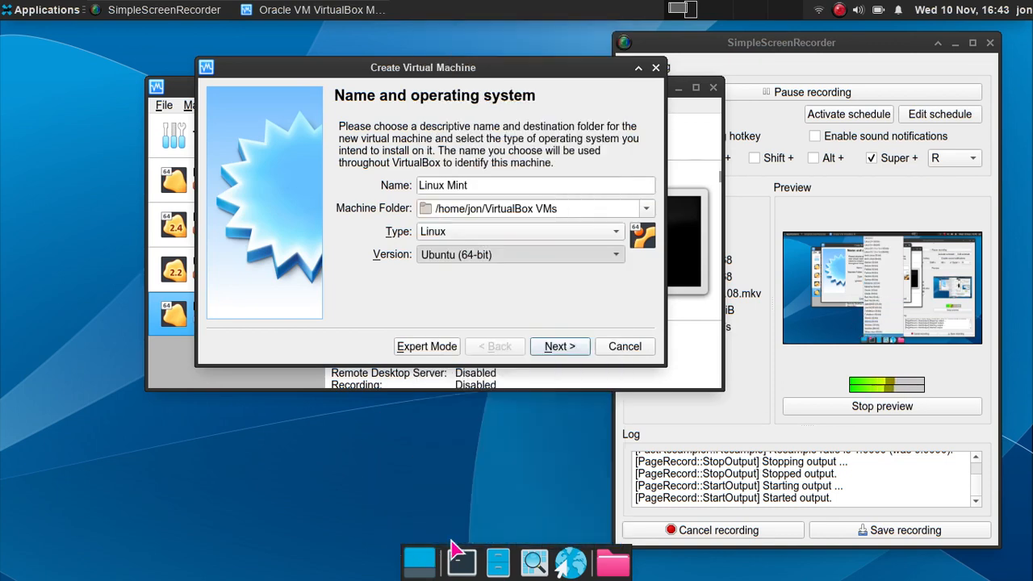
left_click(543, 347)
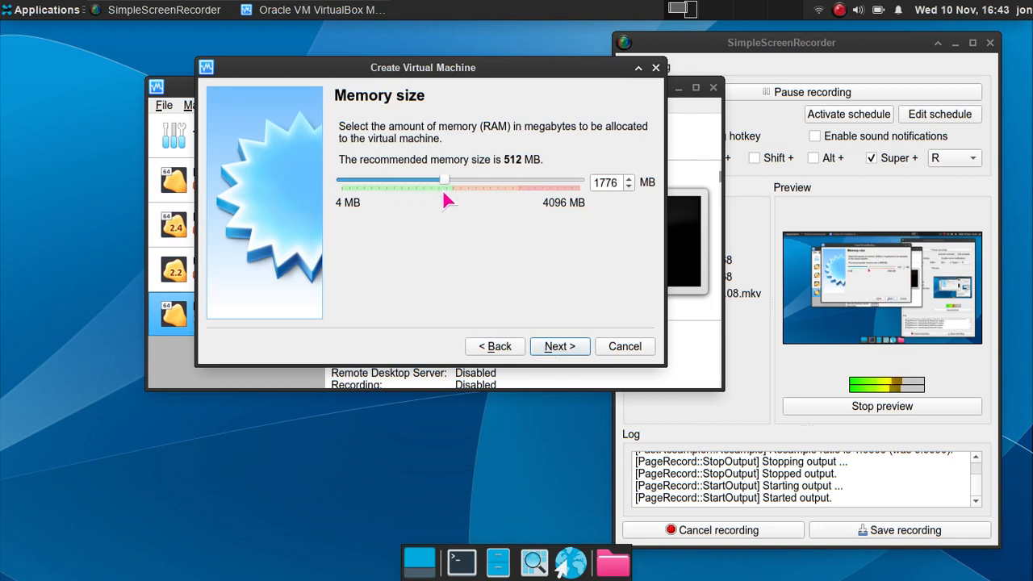
mouse_move(444, 195)
left_mouse_down()
mouse_move(450, 204)
mouse_move(436, 180)
left_mouse_up()
- Give it a new 30.68 GB VDI virtual hard disk and create the machine
left_click(560, 345)
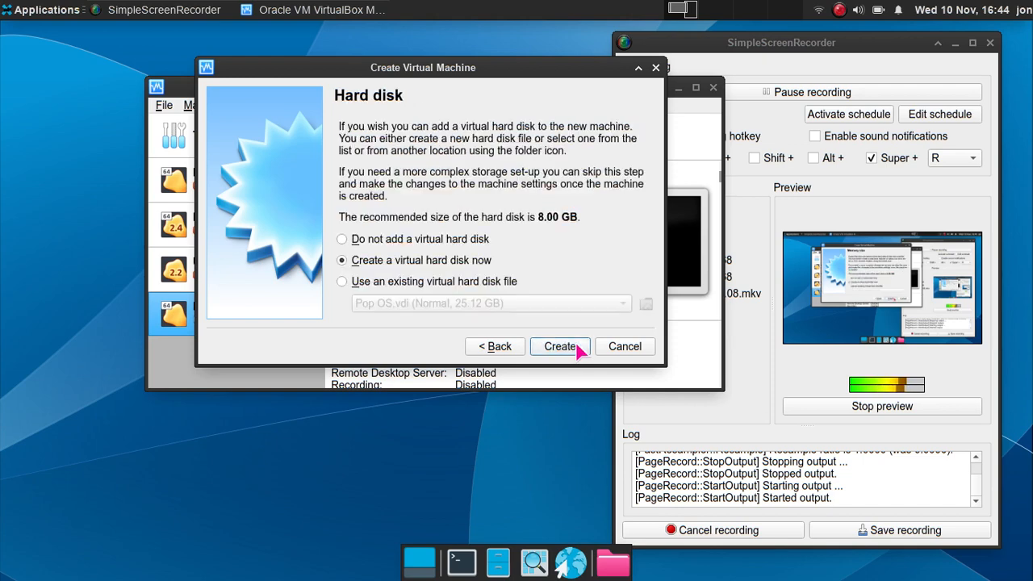
left_click(562, 348)
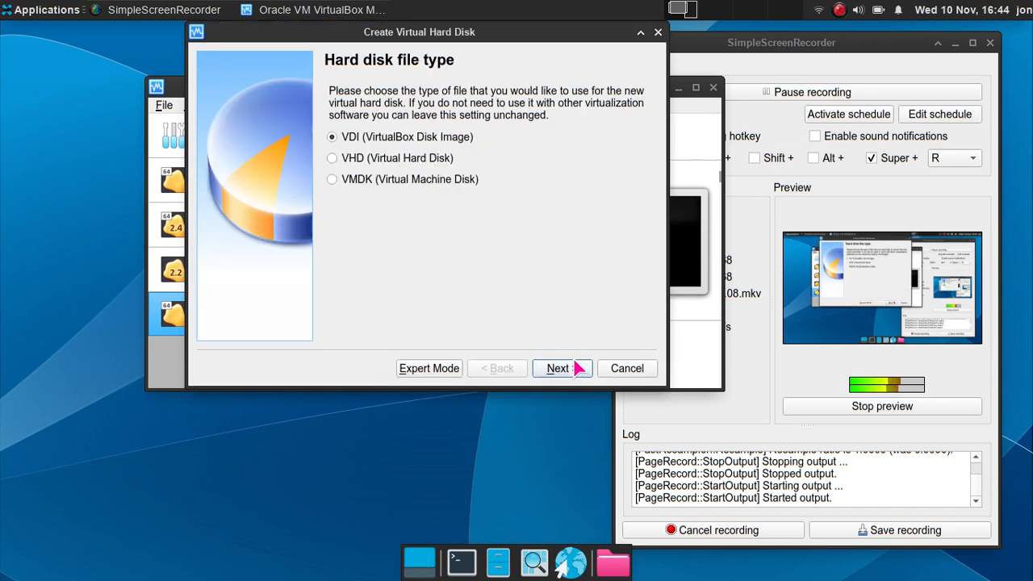
left_click(578, 368)
left_click(574, 368)
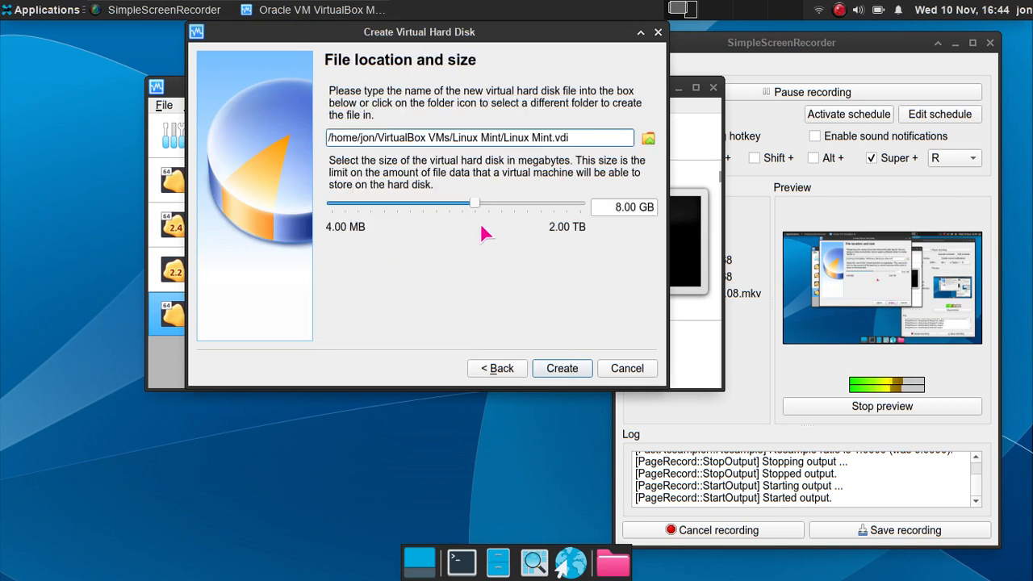
mouse_move(472, 204)
left_click_drag(474, 206, 499, 213)
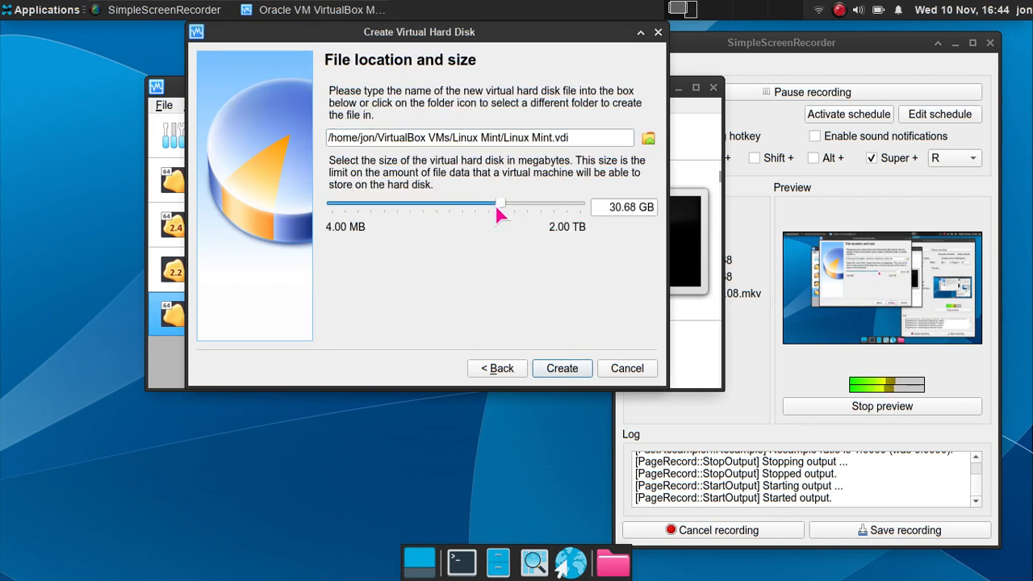
left_click(562, 368)
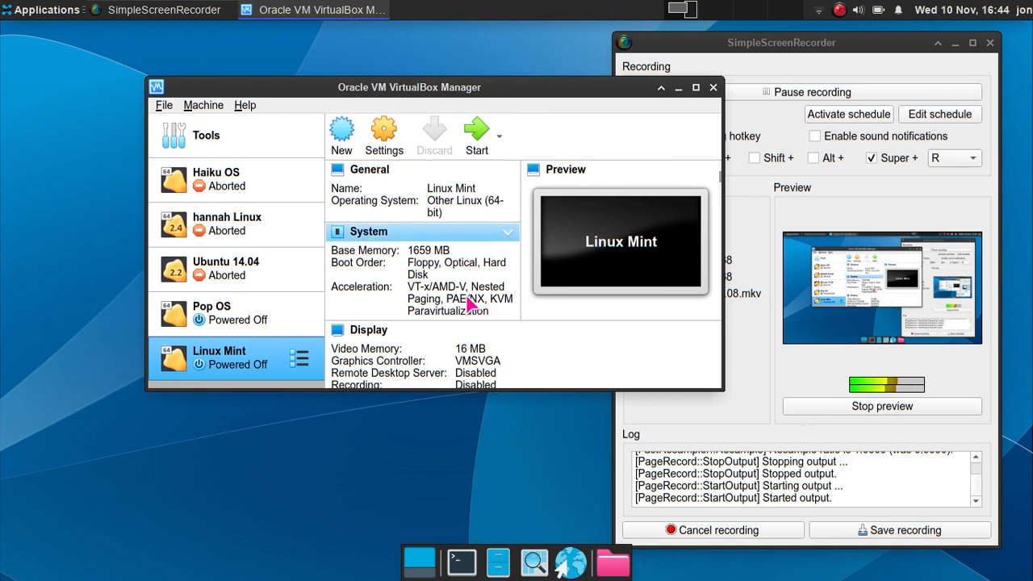
left_click(383, 138)
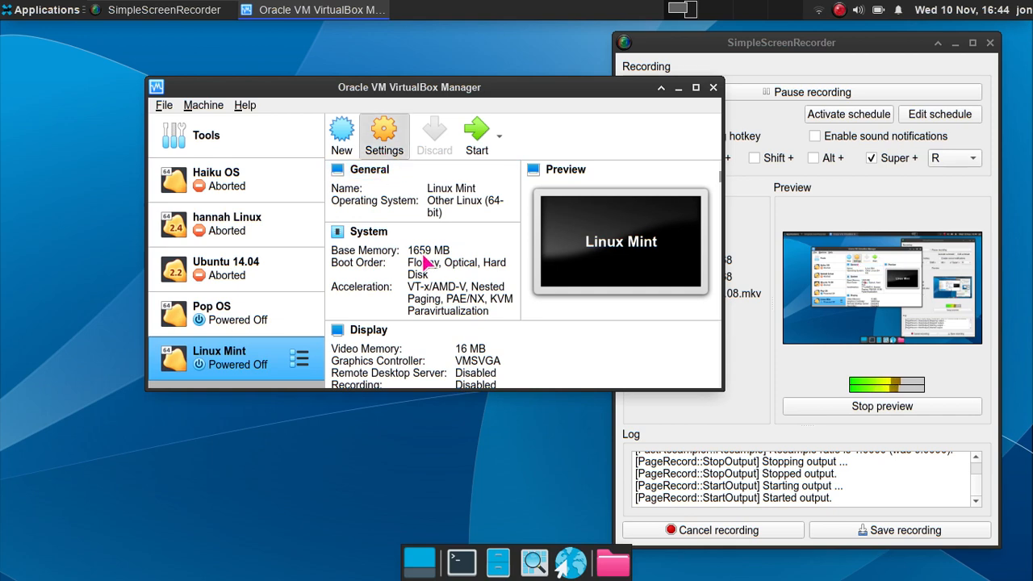
- Load linuxmint-20.2-cinnamon-64bit.iso into the machine's empty optical drive
left_click(250, 135)
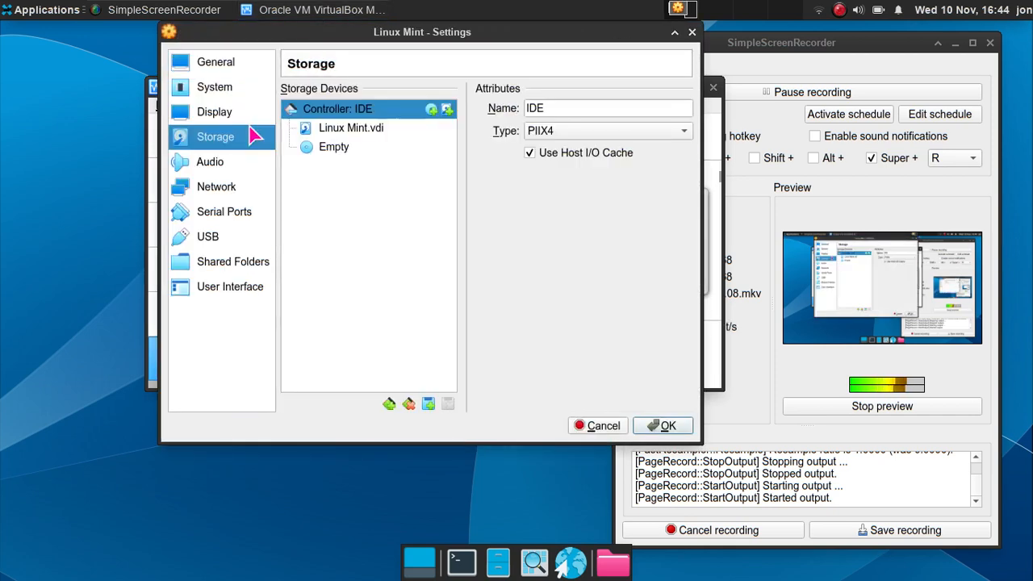
left_click(345, 152)
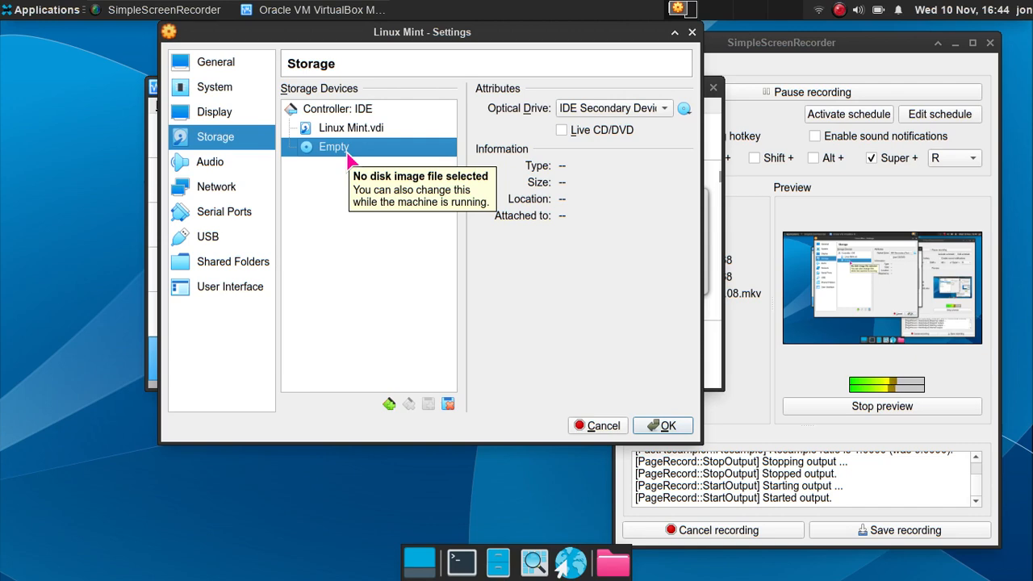
left_click(684, 113)
left_click(693, 142)
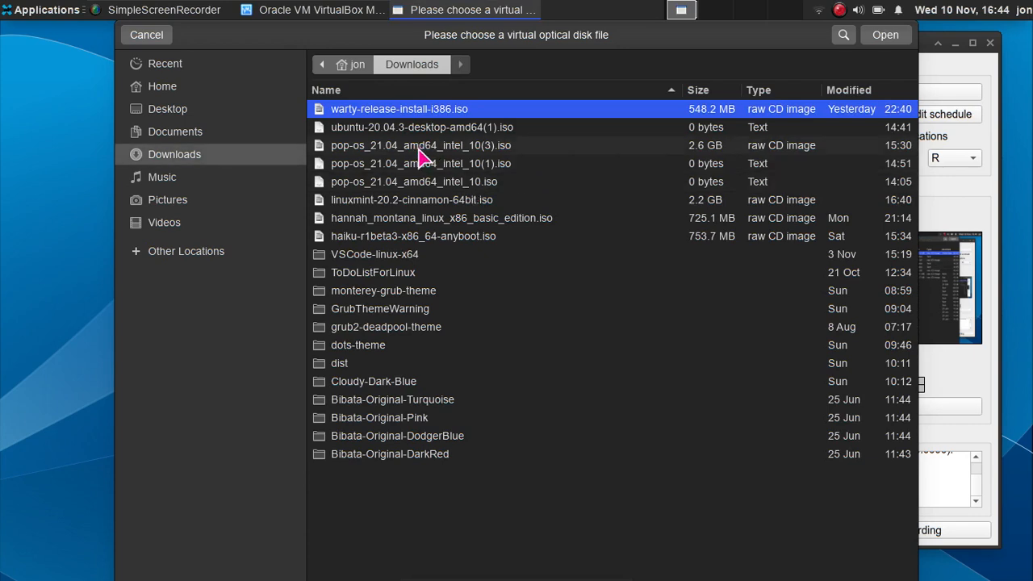
double_click(432, 202)
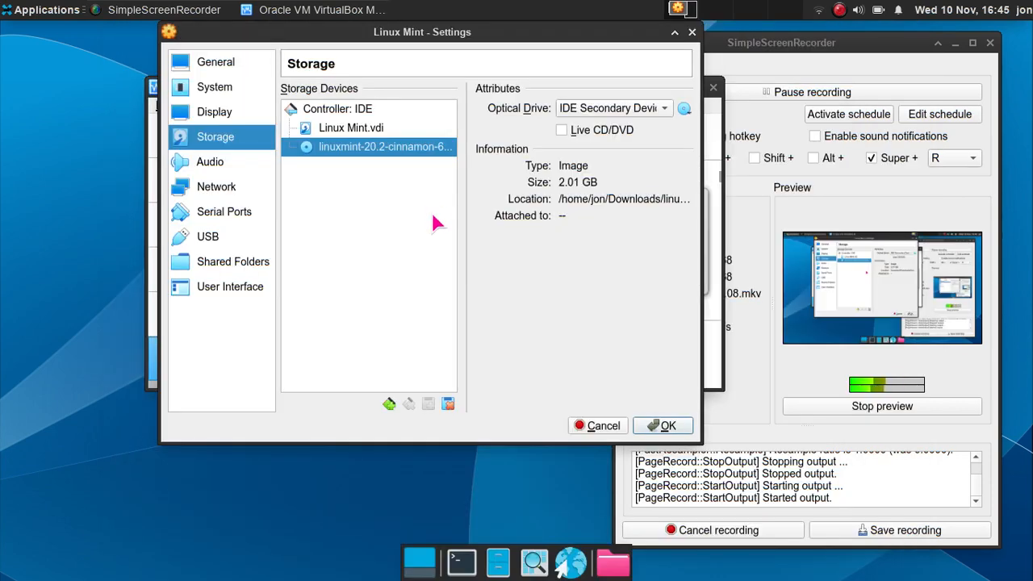
left_click(664, 426)
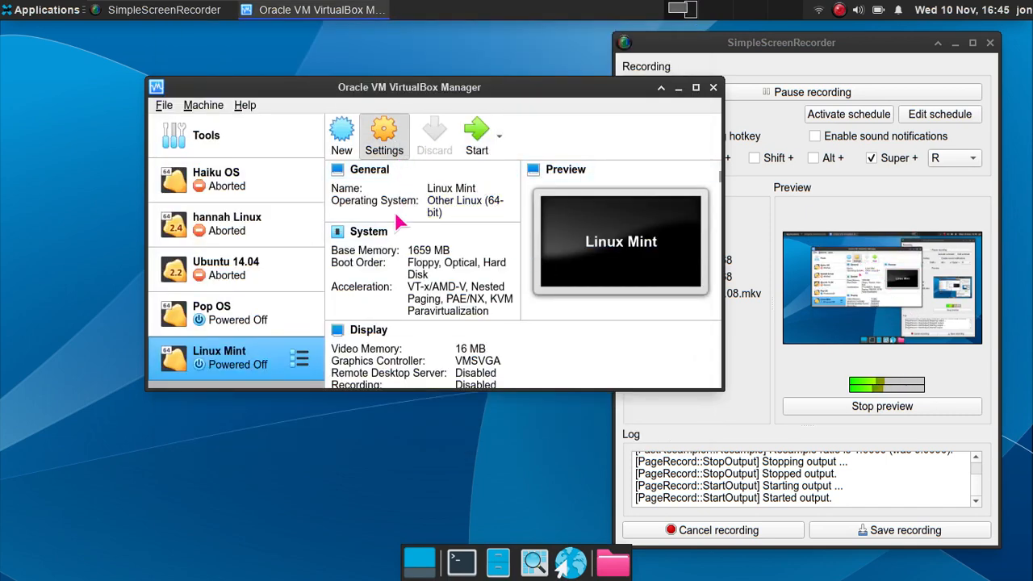
- Set video memory to 128 MB and enable 3D acceleration in Display settings
key("ctrl+s")
left_click(202, 115)
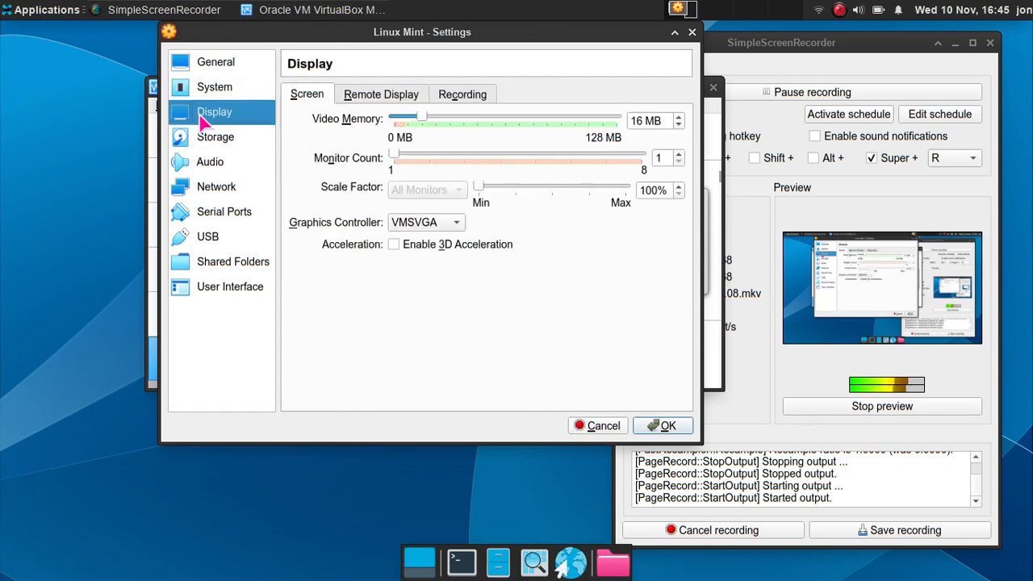
left_click_drag(419, 120, 628, 122)
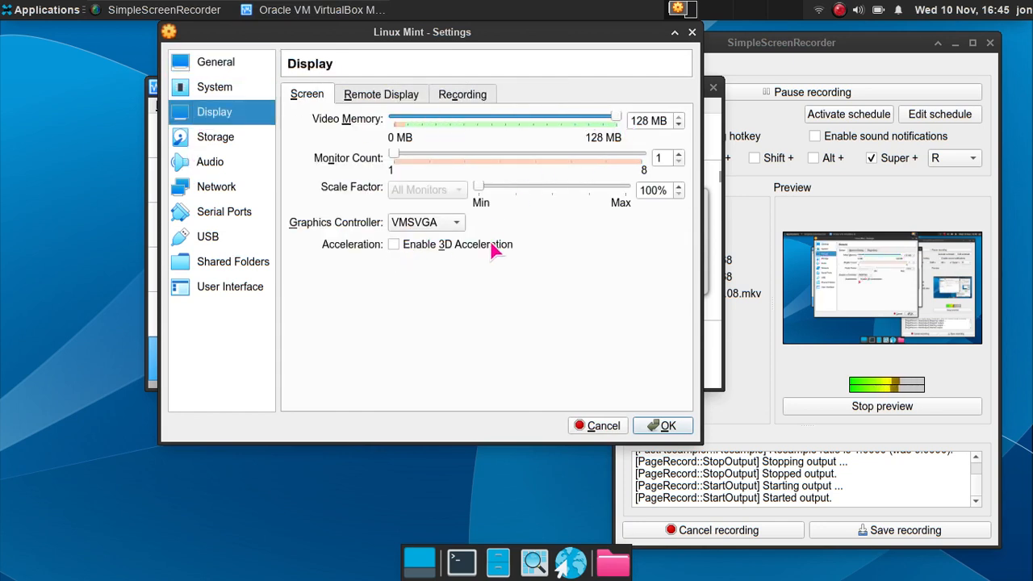
left_click(394, 245)
left_click(663, 426)
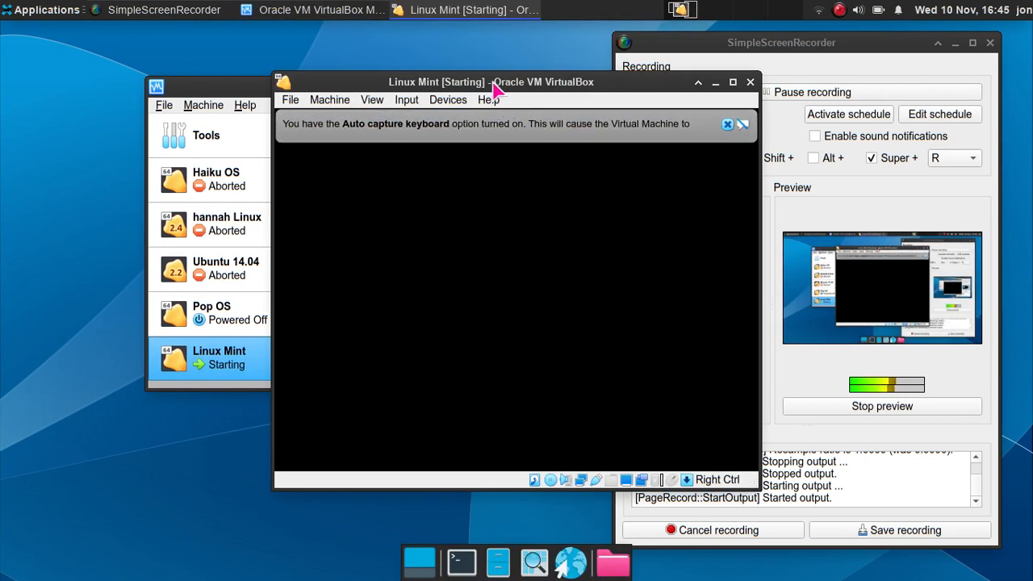
- Browse the VM boot menu entries, then boot the 'Start Linux Mint' live entry
left_click_drag(494, 88, 355, 61)
left_click(587, 100)
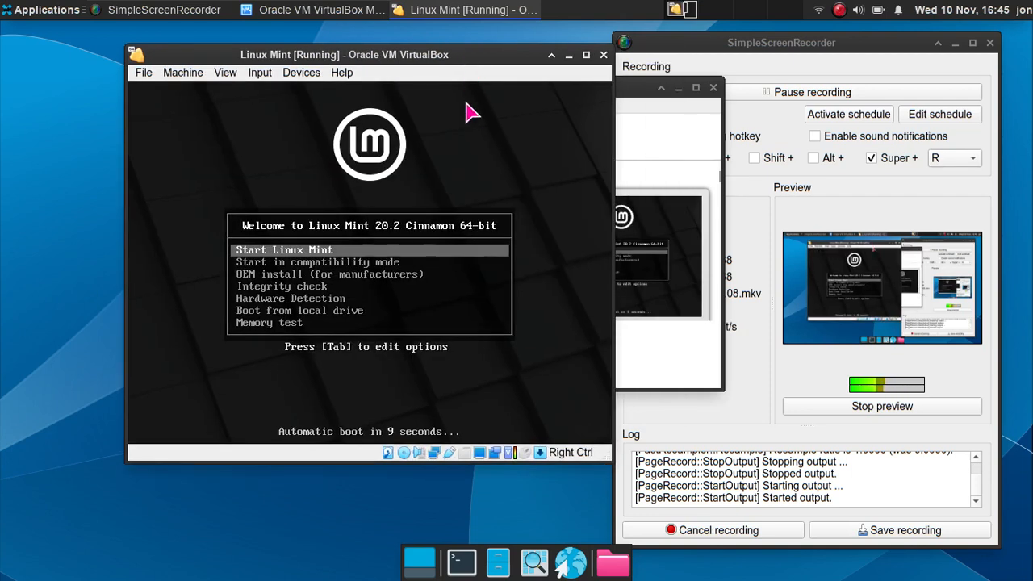
key("Down")
key("Up")
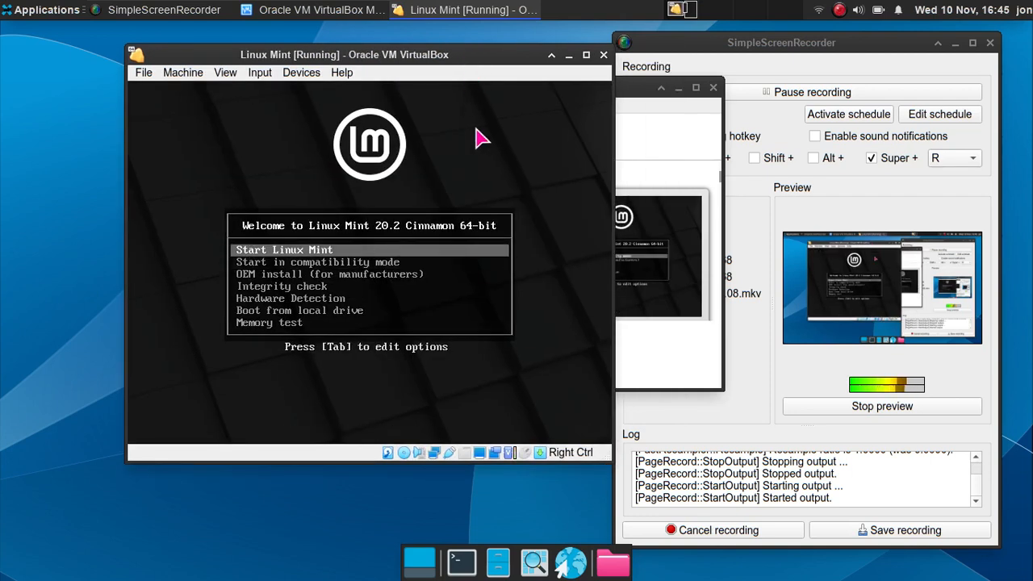
key("Down")
key("Up")
key("Down")
key("Down")
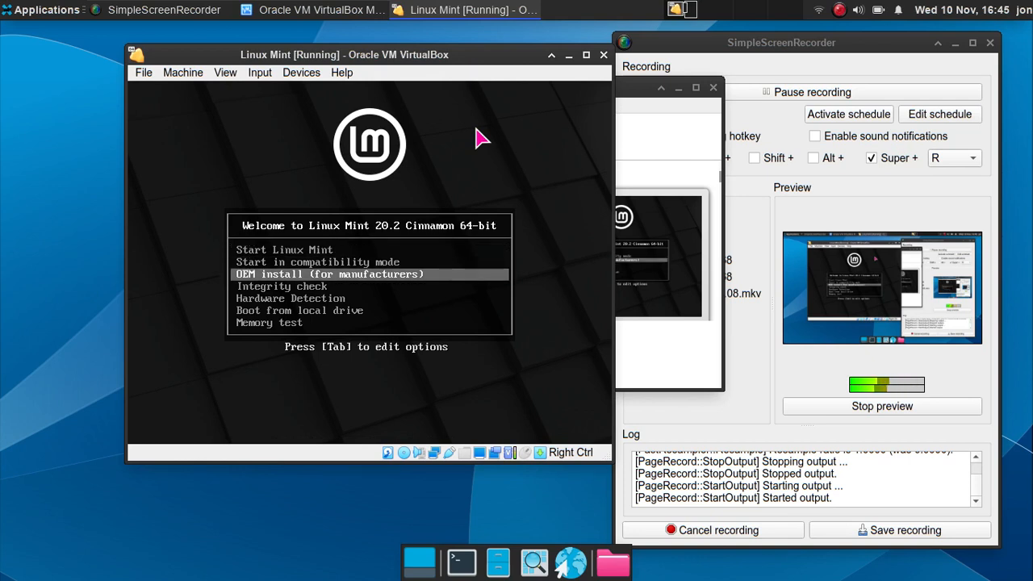
key("Up")
key("Down")
key("Down")
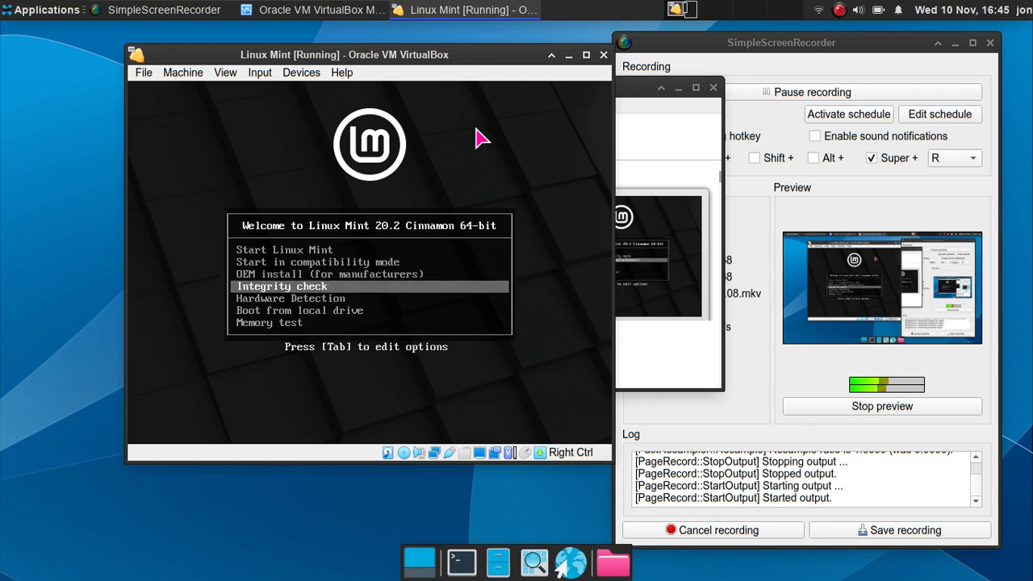
key("Down")
key("Down")
key("Down")
key("Up")
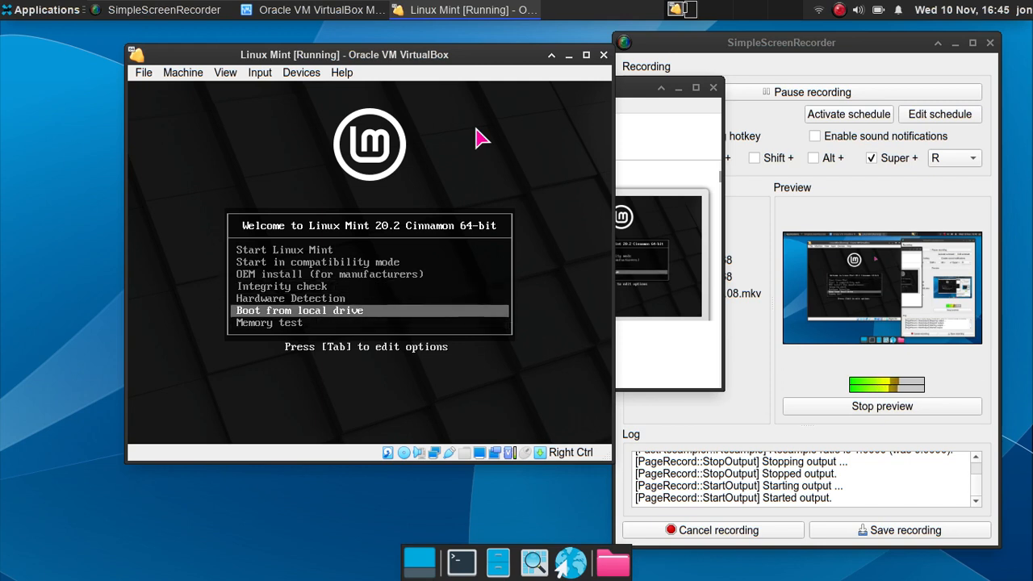
key("Up")
key("Up")
key("Up")
key("Up")
key("Up")
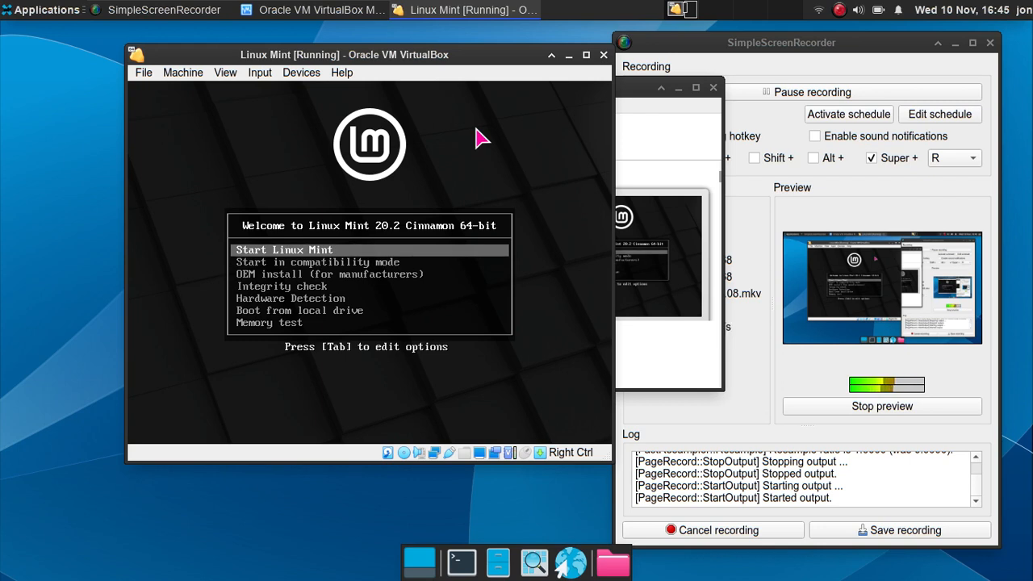
key("Return")
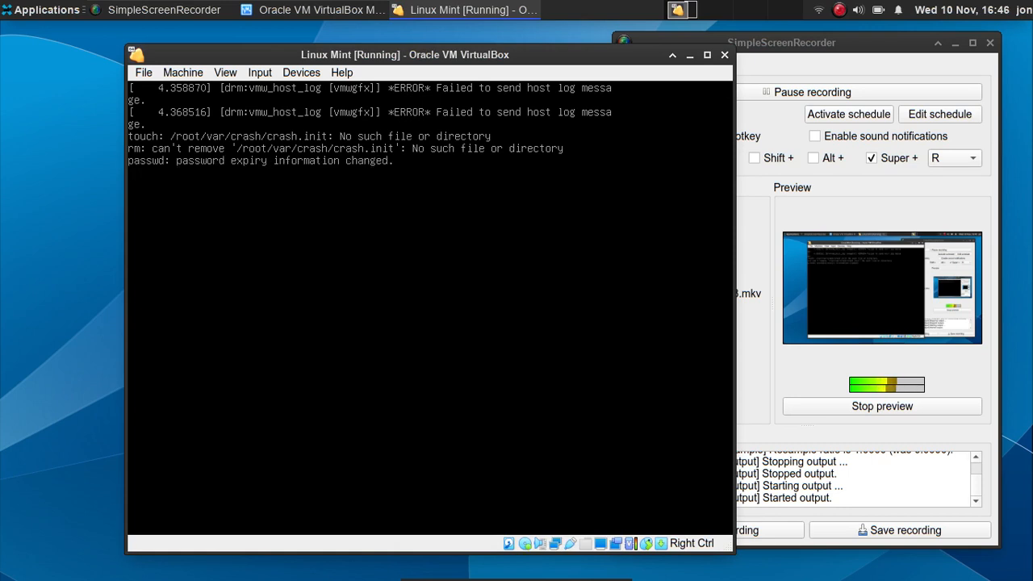
- Move the VM window up-left and push VirtualBox Manager aside while the Mint desktop loads
left_click_drag(331, 54, 255, 43)
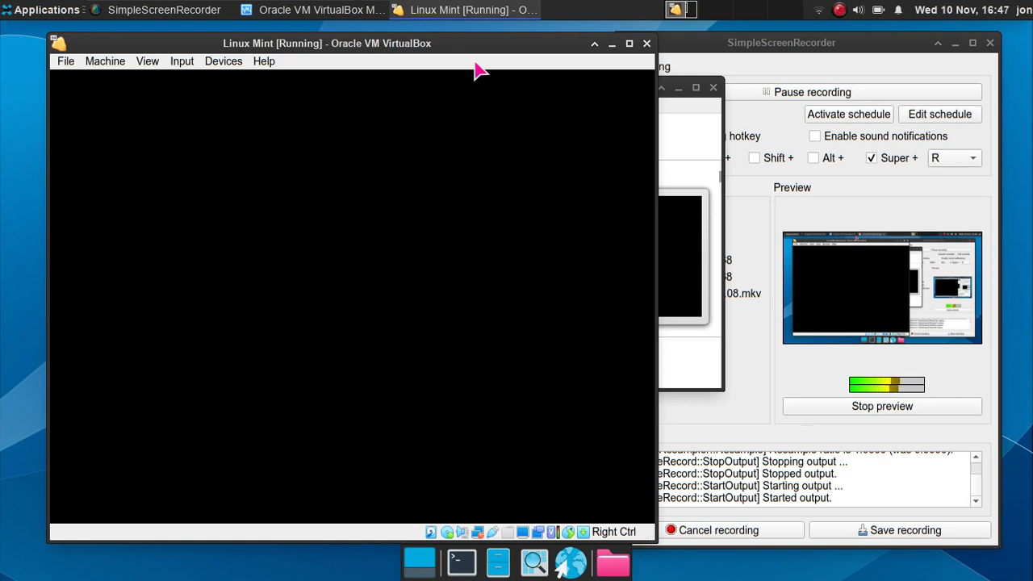
left_click(667, 144)
left_click_drag(611, 94, 620, 567)
left_click(525, 424)
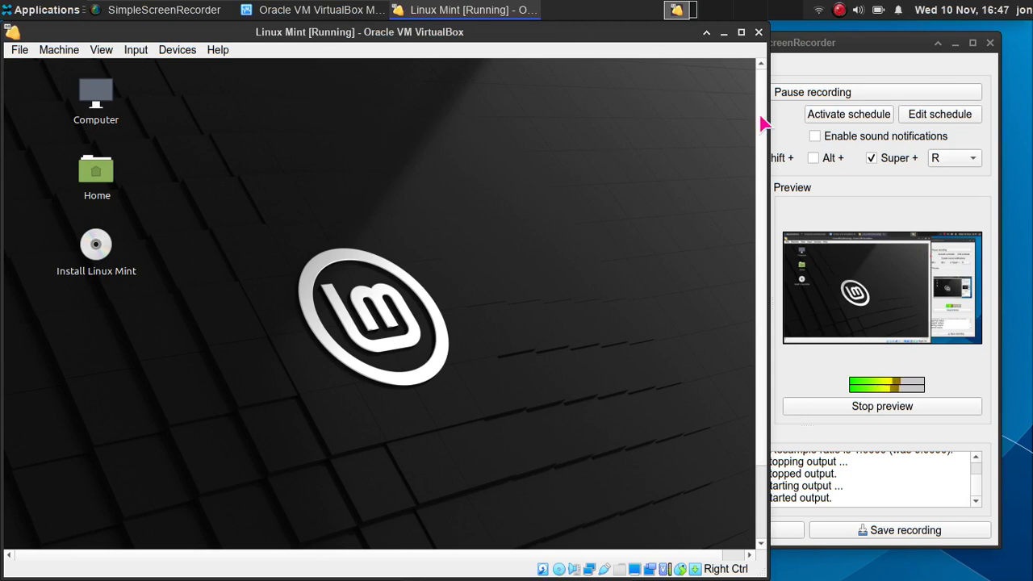
- Glance at the Mint start menu, then launch the installer from the Install Linux Mint icon
left_click_drag(761, 117, 768, 223)
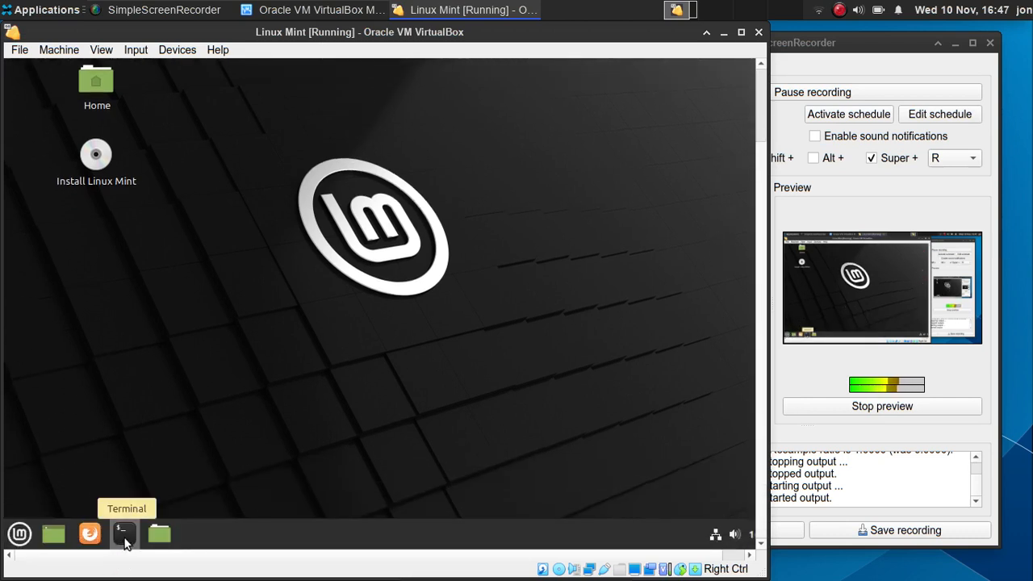
left_click_drag(216, 548, 193, 521)
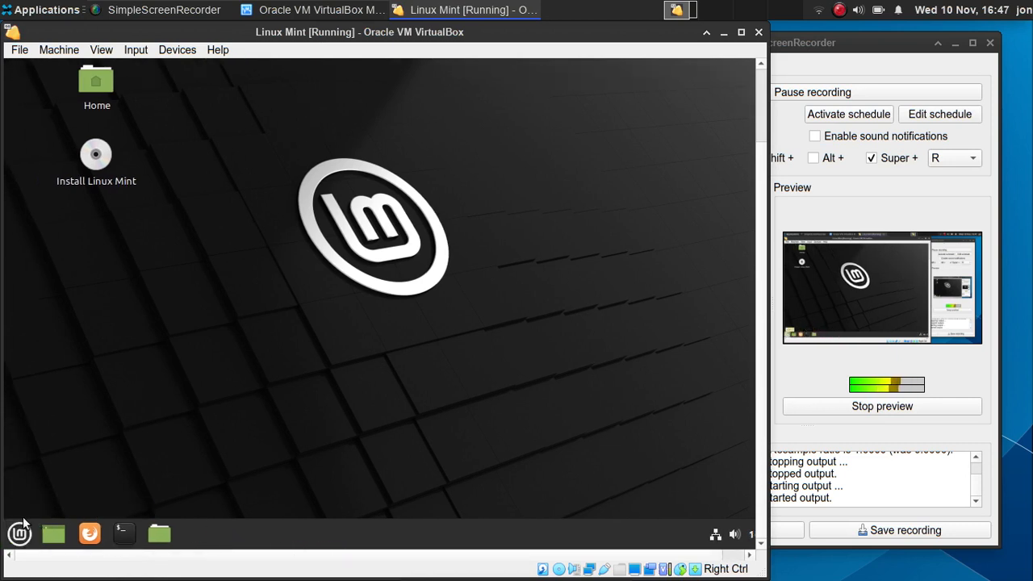
left_click(20, 534)
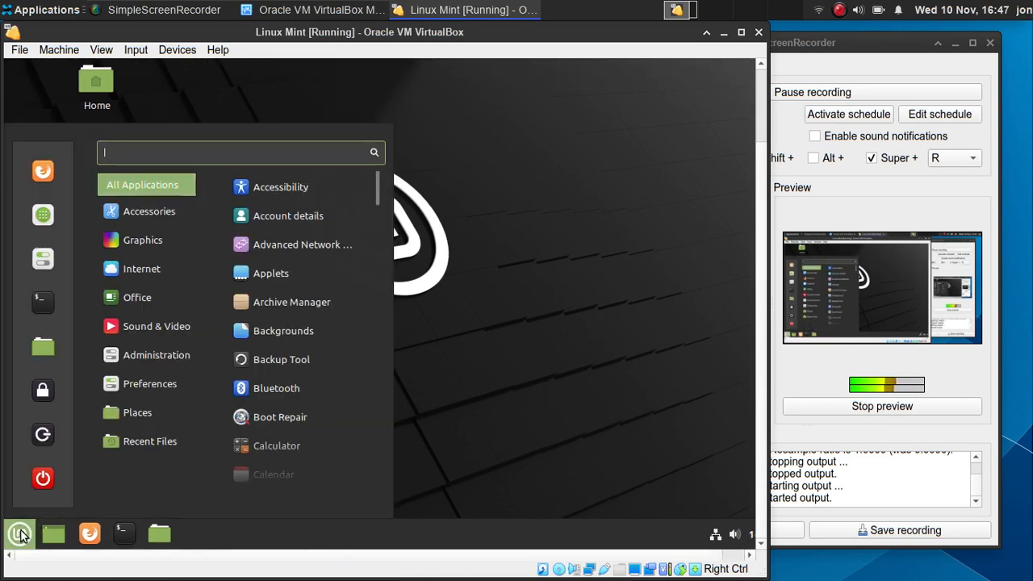
left_click(21, 533)
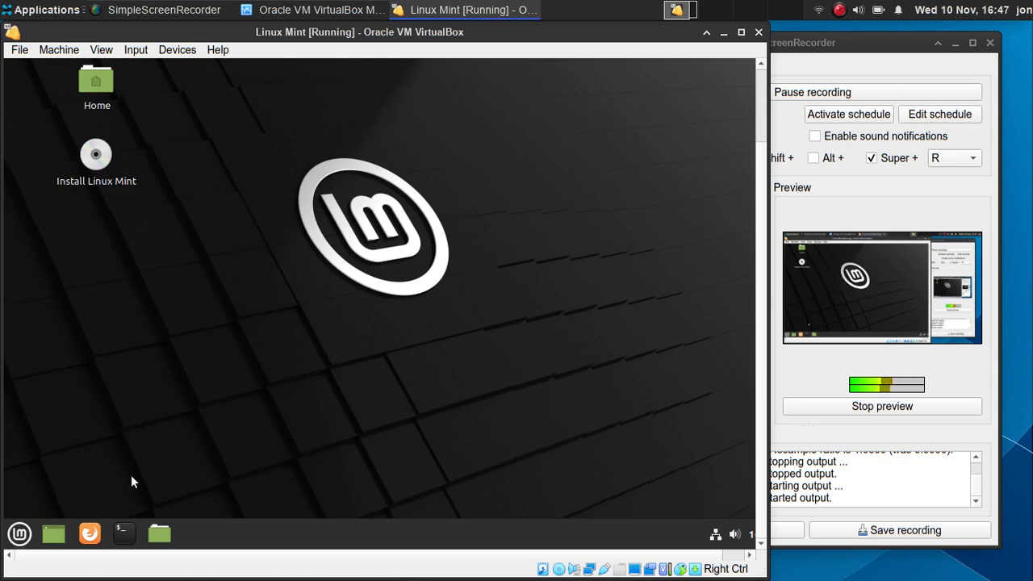
left_click_drag(757, 203, 729, 116)
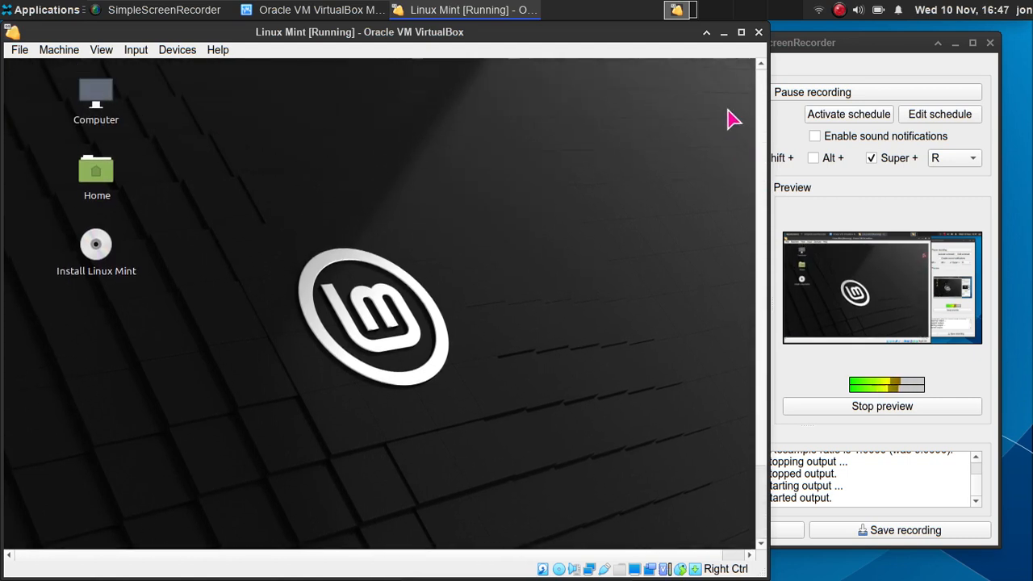
left_click(102, 245)
left_click(220, 331)
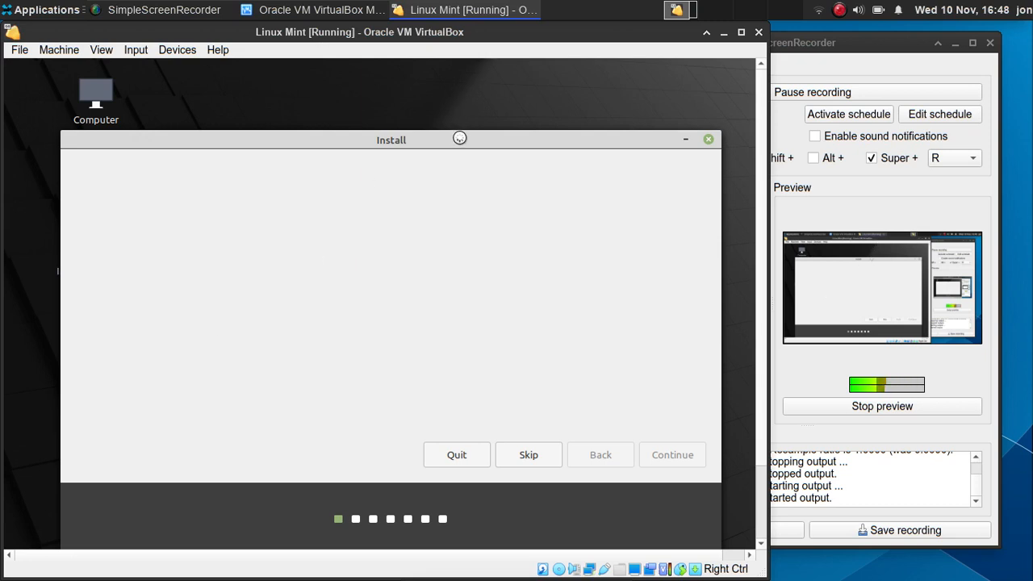
- Leave English selected in the language list and continue past the Welcome page
left_click_drag(458, 121, 465, 106)
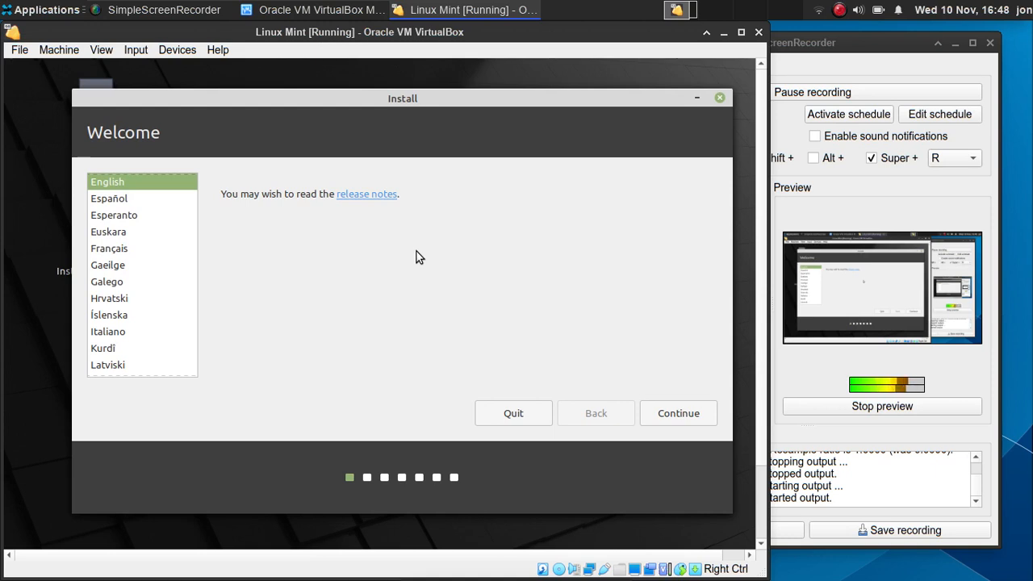
scroll(121, 210, "down", 2)
scroll(123, 210, "up", 5)
scroll(123, 209, "down", 7)
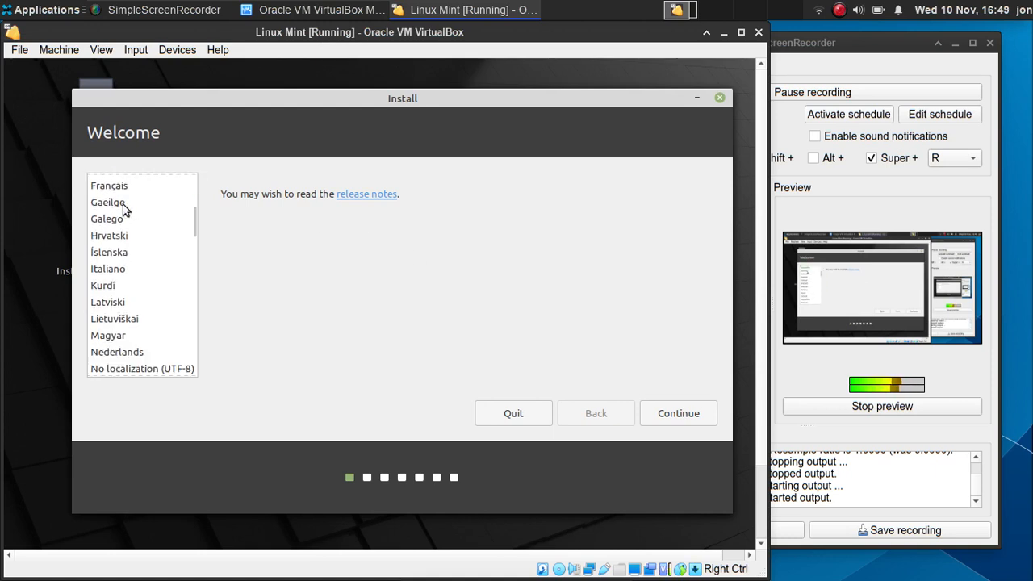
scroll(122, 209, "down", 4)
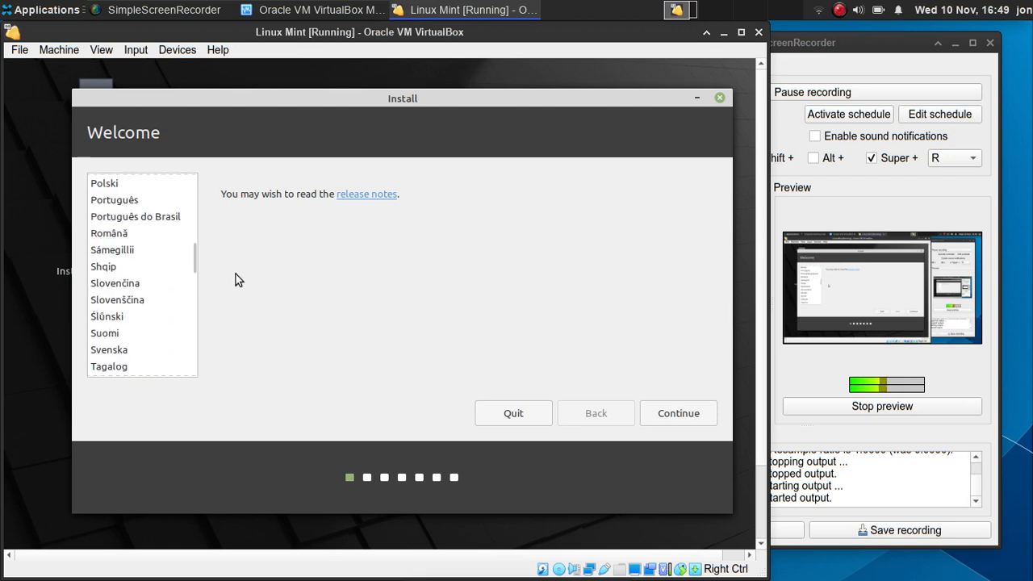
scroll(147, 222, "up", 2)
scroll(147, 221, "down", 8)
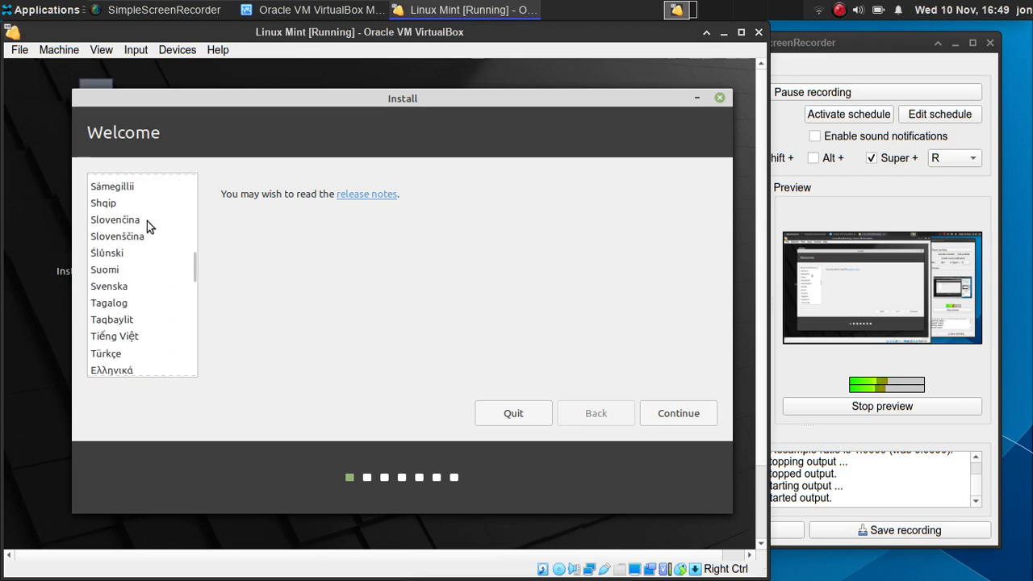
left_click(677, 410)
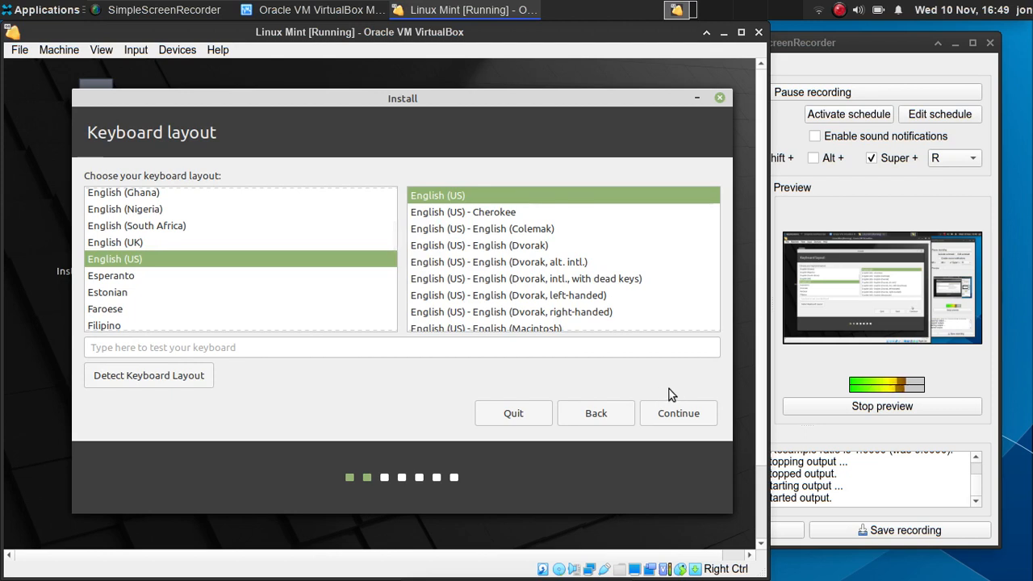
- Choose the English (UK) layout, test it with @ and quote characters, and continue
left_click(141, 238)
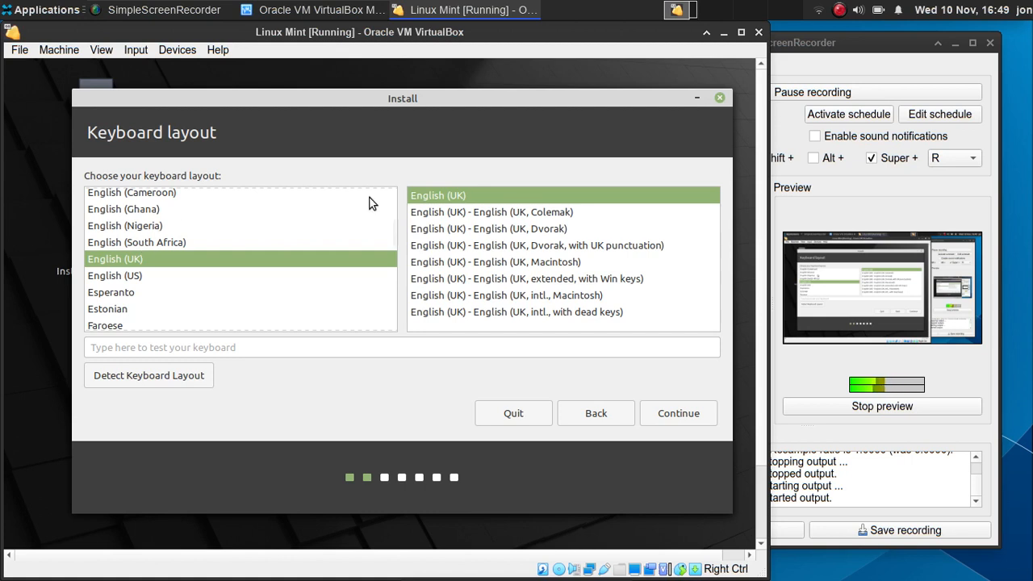
left_click(135, 346)
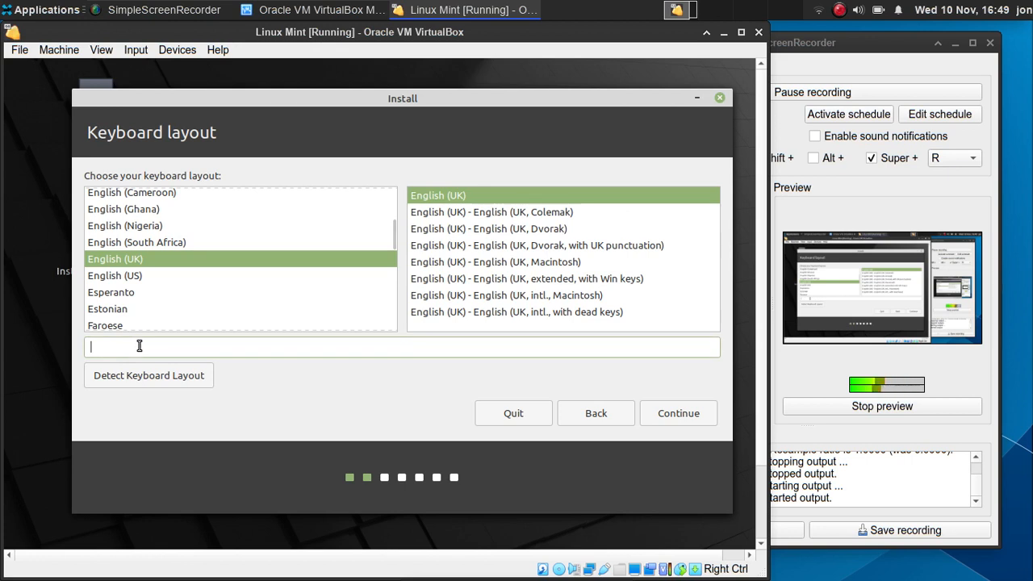
type("@\"\"\"")
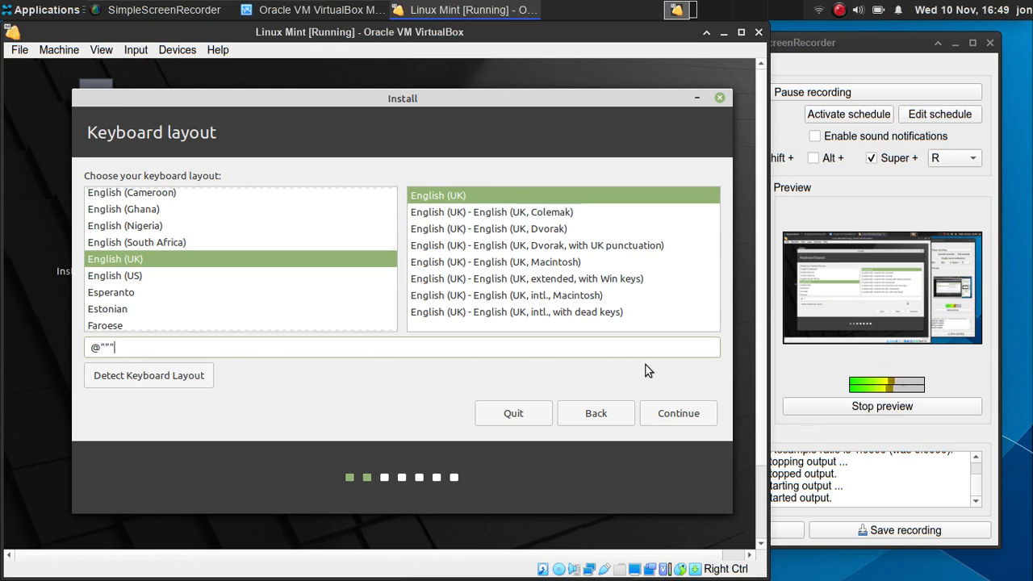
left_click(682, 412)
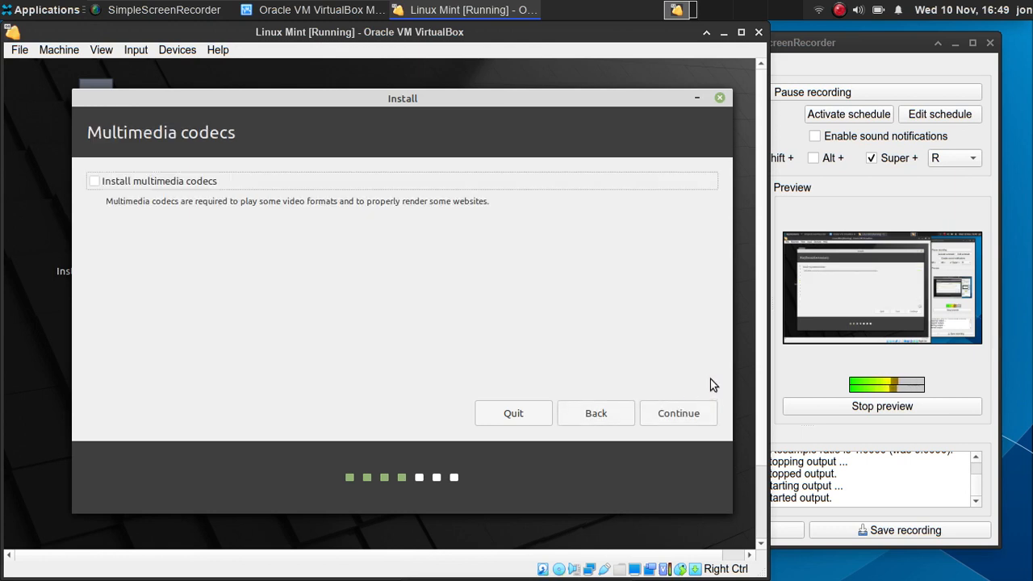
- Enable 'Install multimedia codecs' and continue to the next installer step
left_click(196, 186)
left_click_drag(223, 199, 438, 208)
left_click(309, 202)
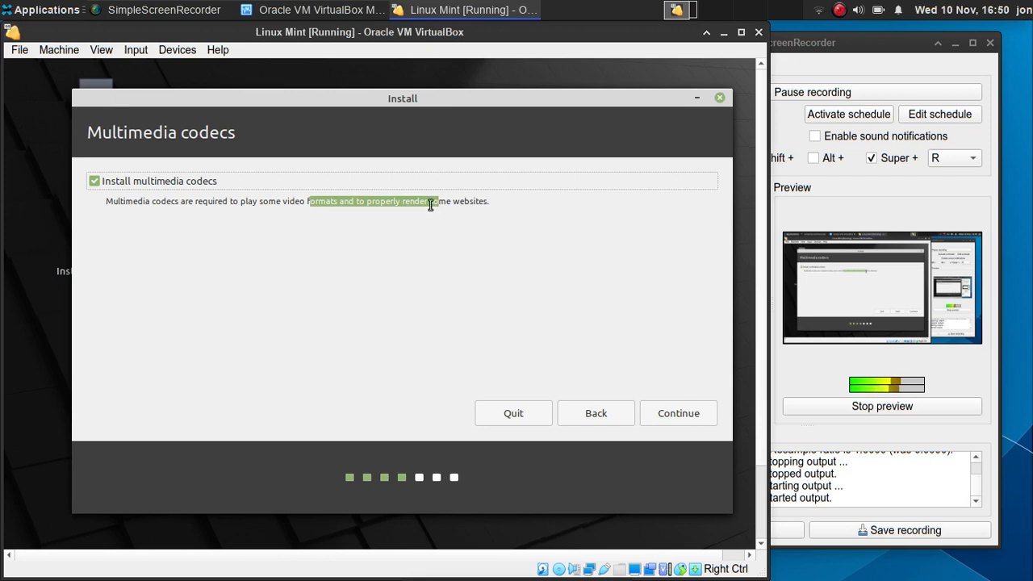
double_click(431, 203)
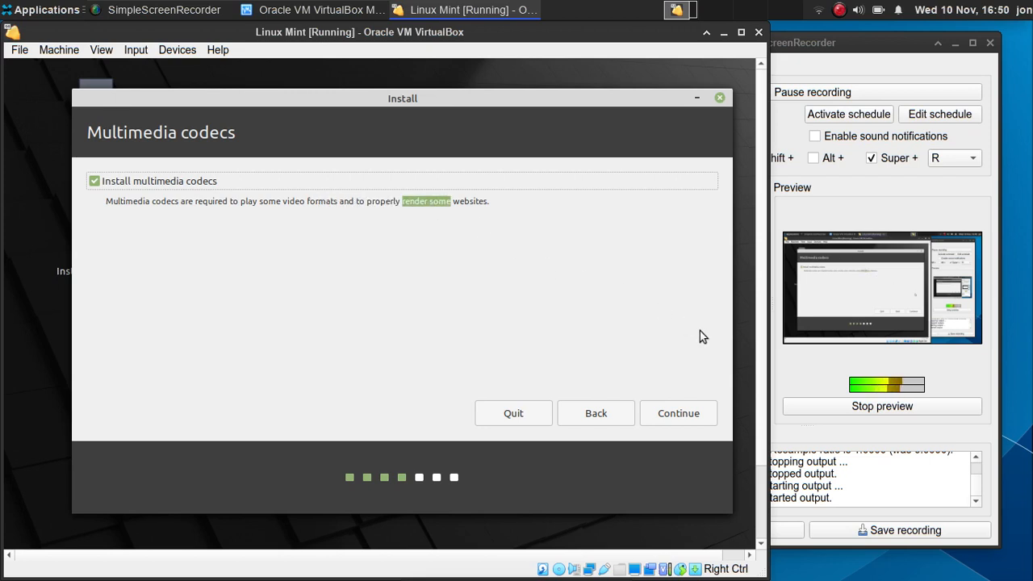
left_click(699, 415)
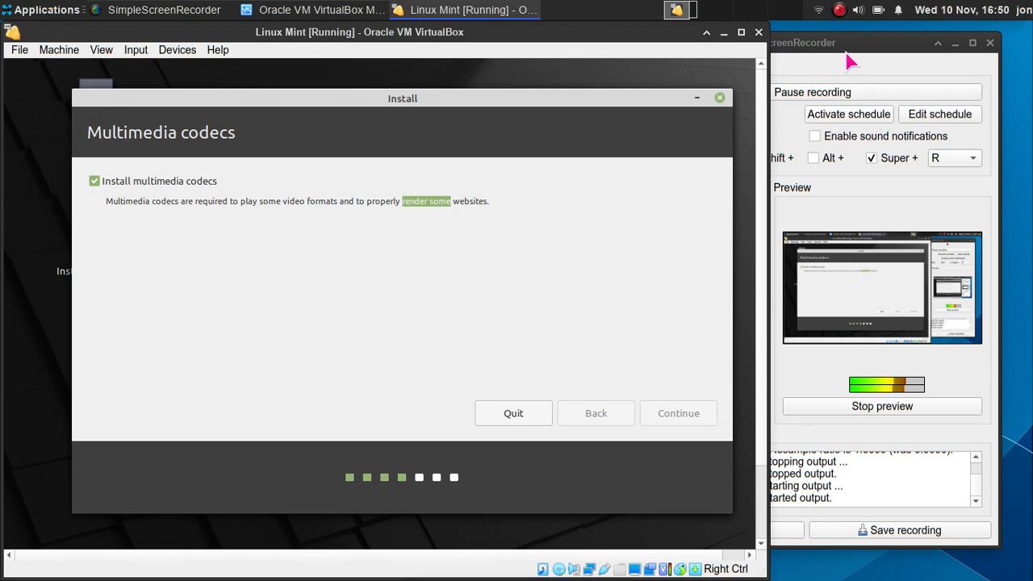
left_click_drag(822, 43, 854, 50)
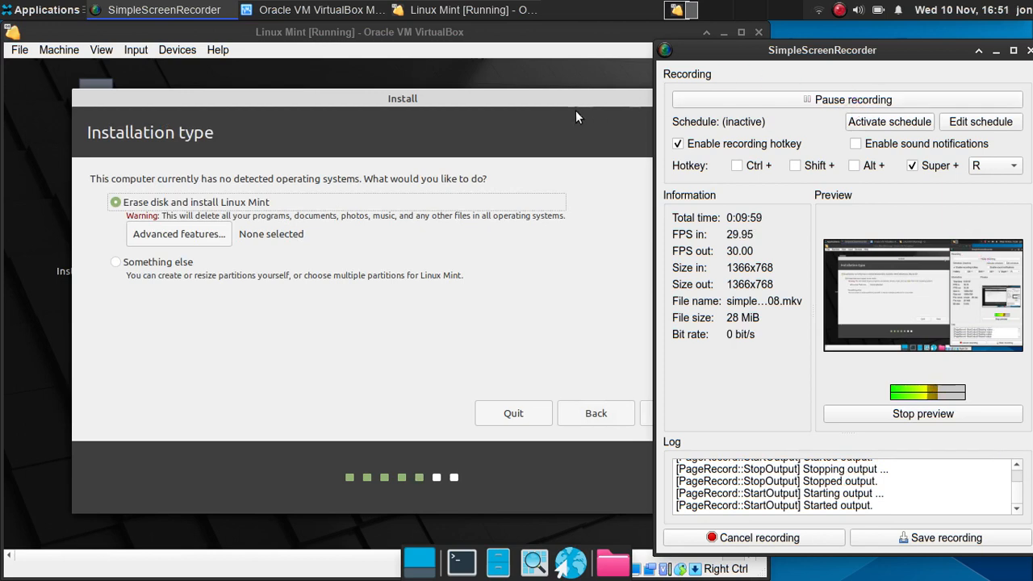
- Keep 'Erase disk and install Linux Mint' selected and start the installation with Install Now
left_click(459, 103)
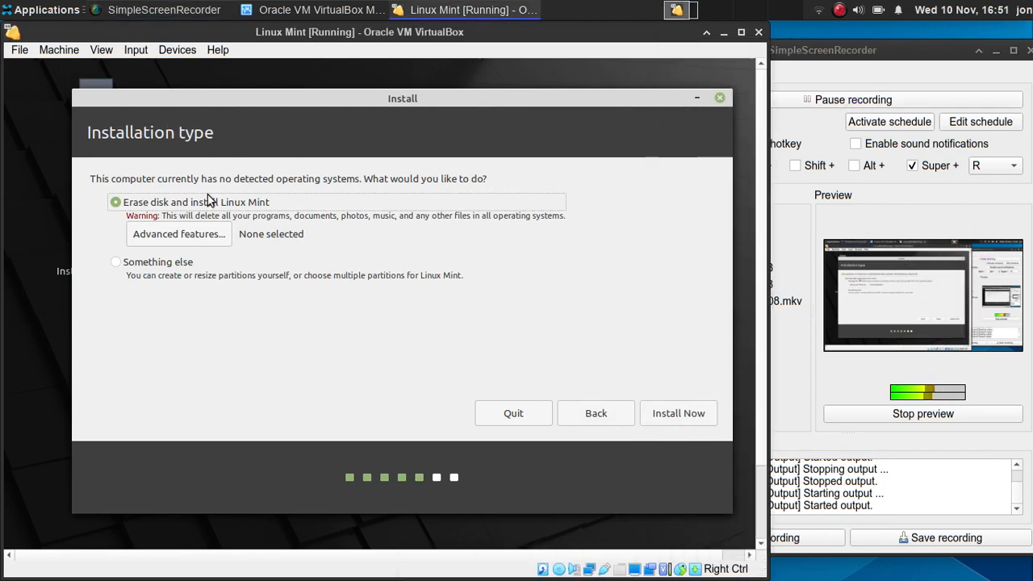
left_click(184, 268)
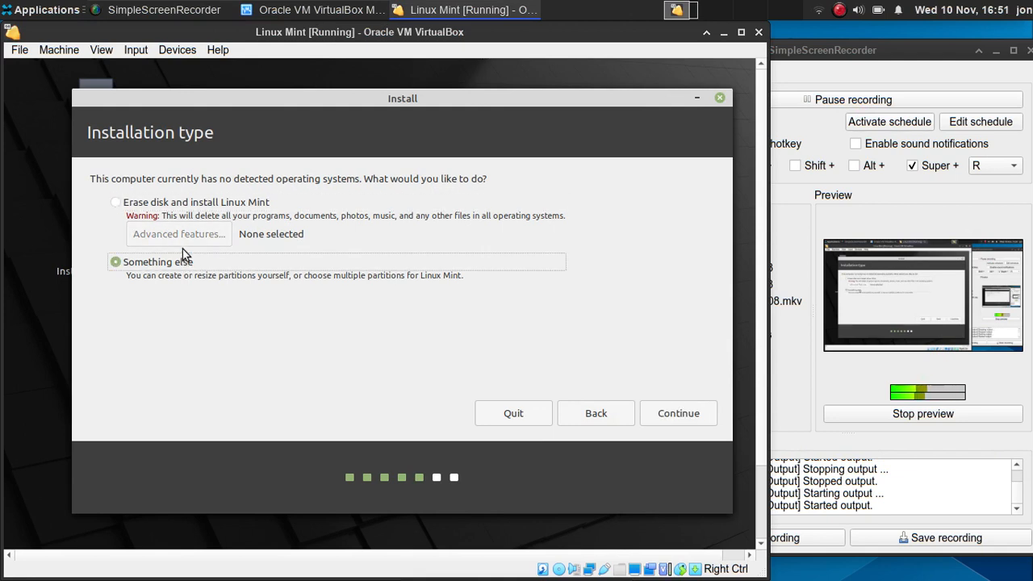
left_click(166, 202)
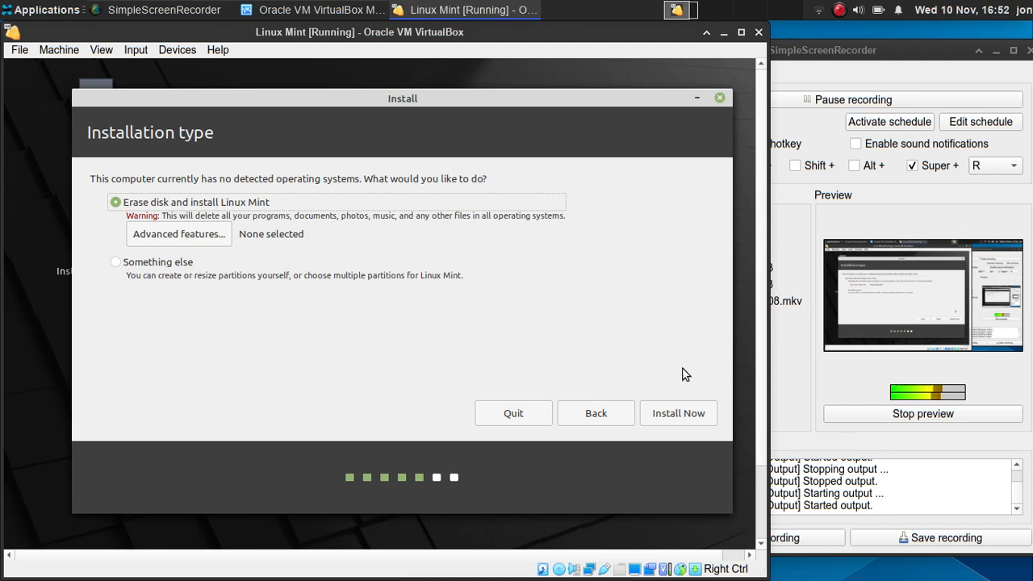
left_click(688, 412)
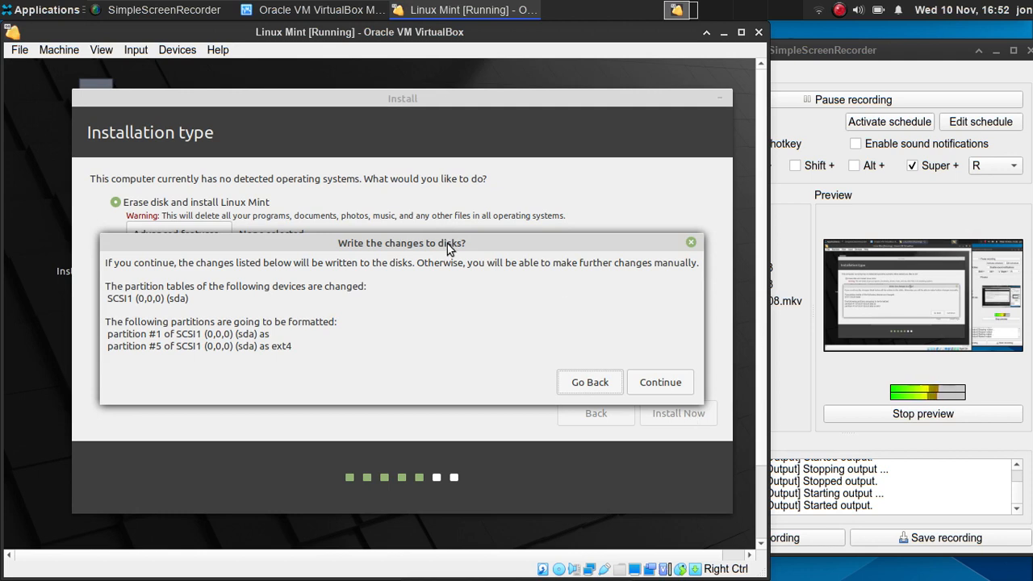
- Approve writing the sda partition changes, formatted as ext4, to disk
left_click_drag(447, 244, 458, 213)
left_click_drag(242, 306, 288, 317)
double_click(289, 317)
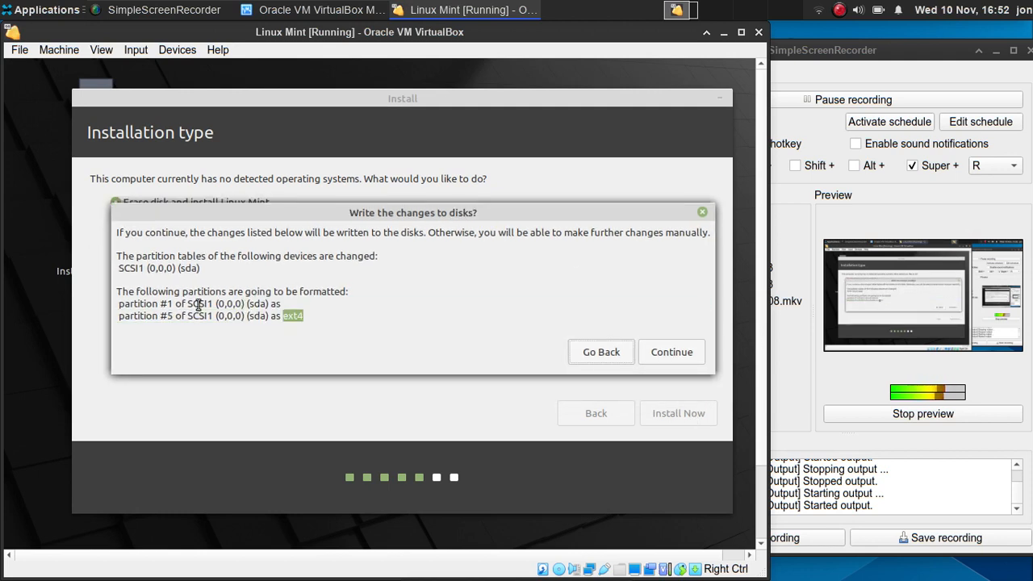
double_click(184, 306)
left_click(487, 291)
left_click(683, 353)
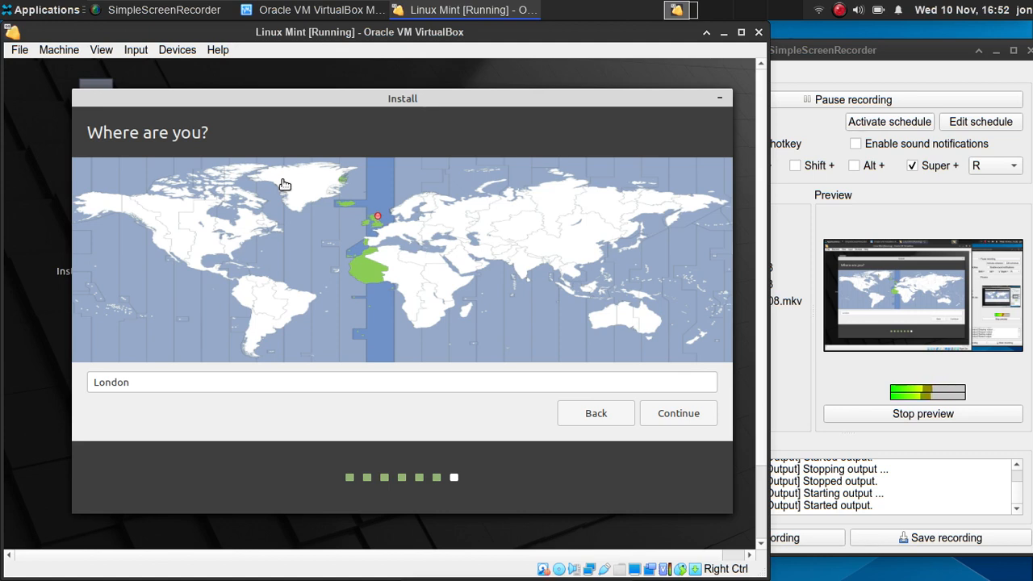
- Accept London as the location and continue to account setup
left_click(657, 413)
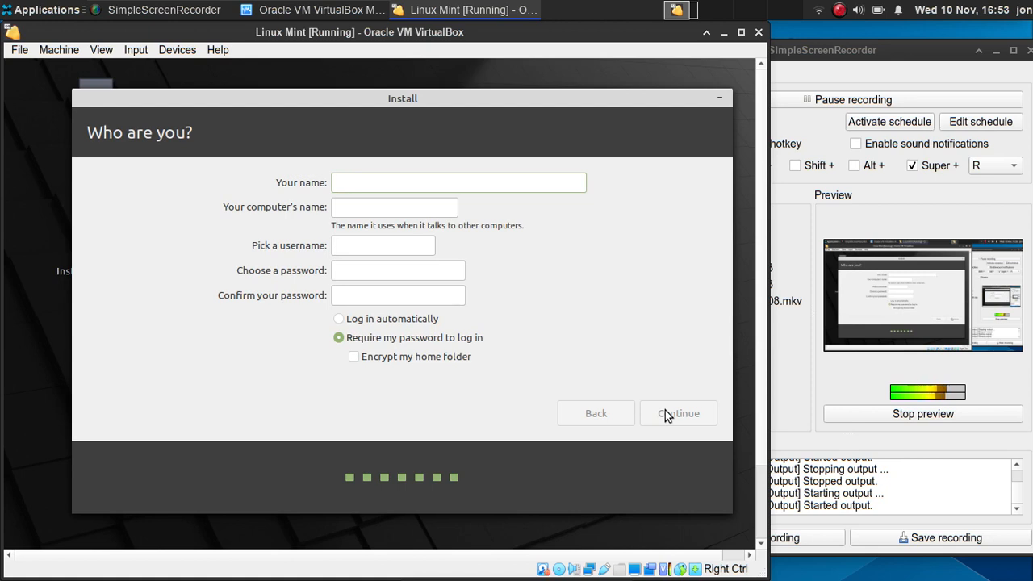
- Enter the user's full name and type the account password into both password fields
type("Jona")
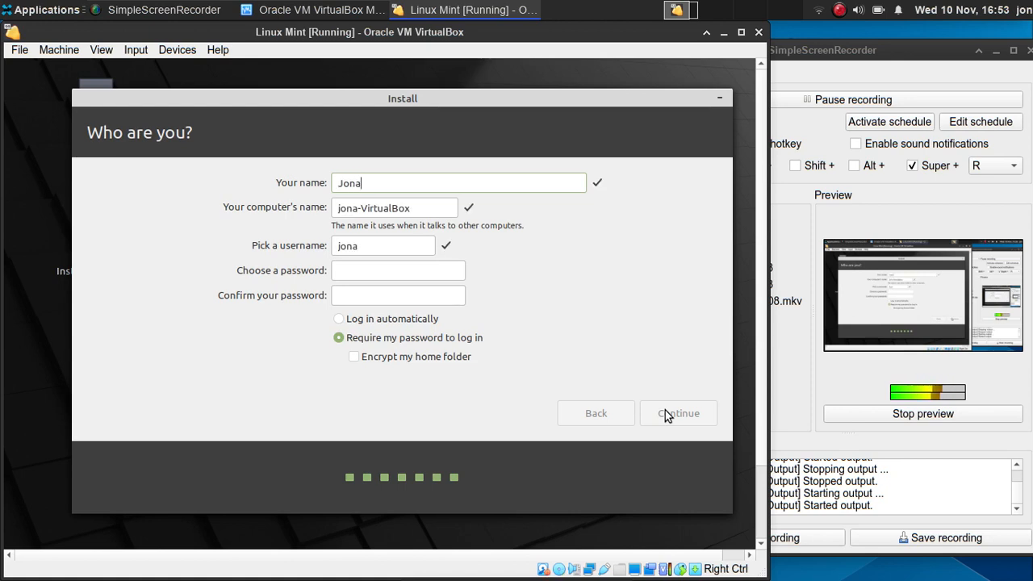
type("than S")
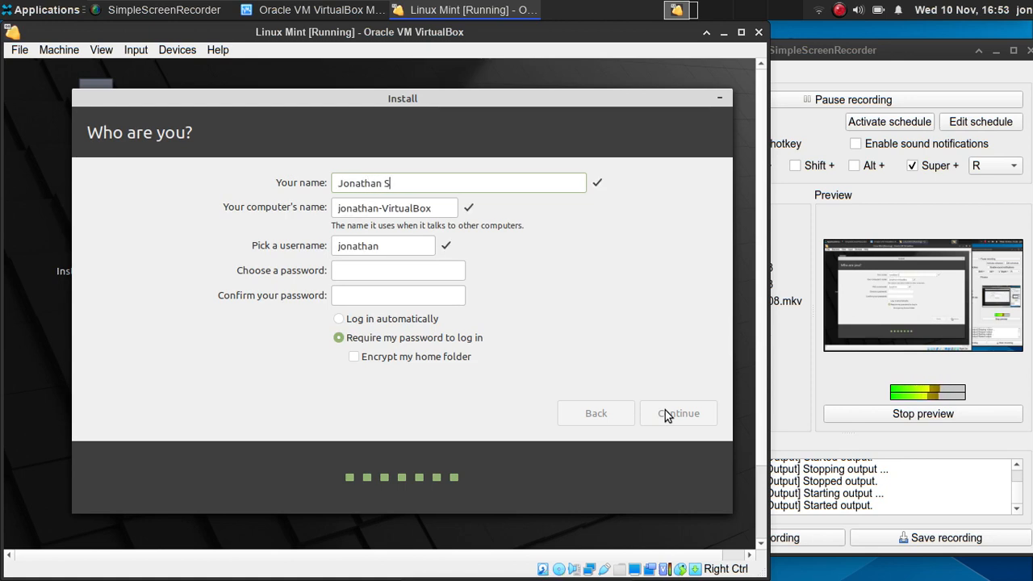
type("teadman")
left_click(398, 276)
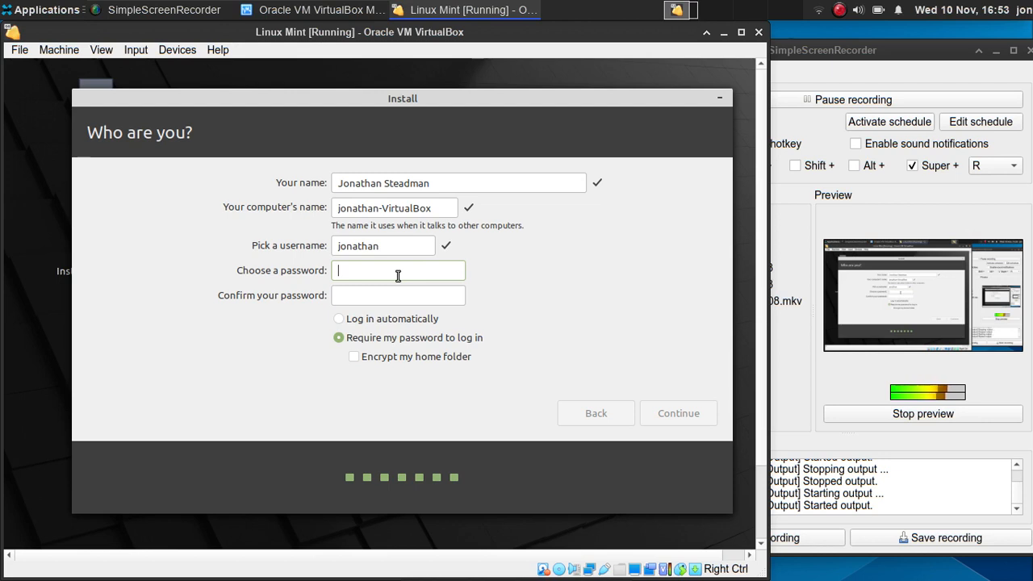
type("test")
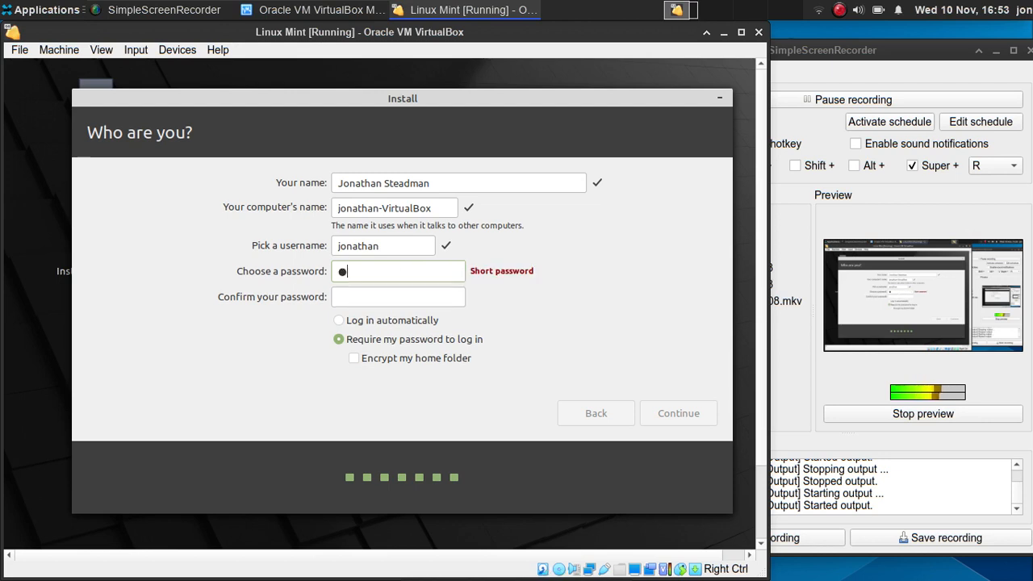
type("1234")
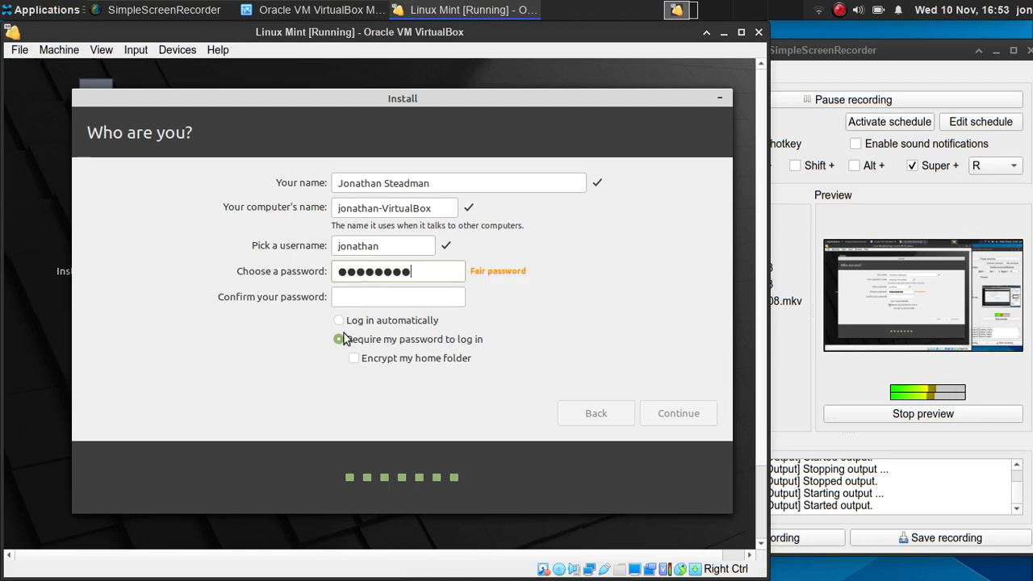
left_click(352, 297)
type("test1234")
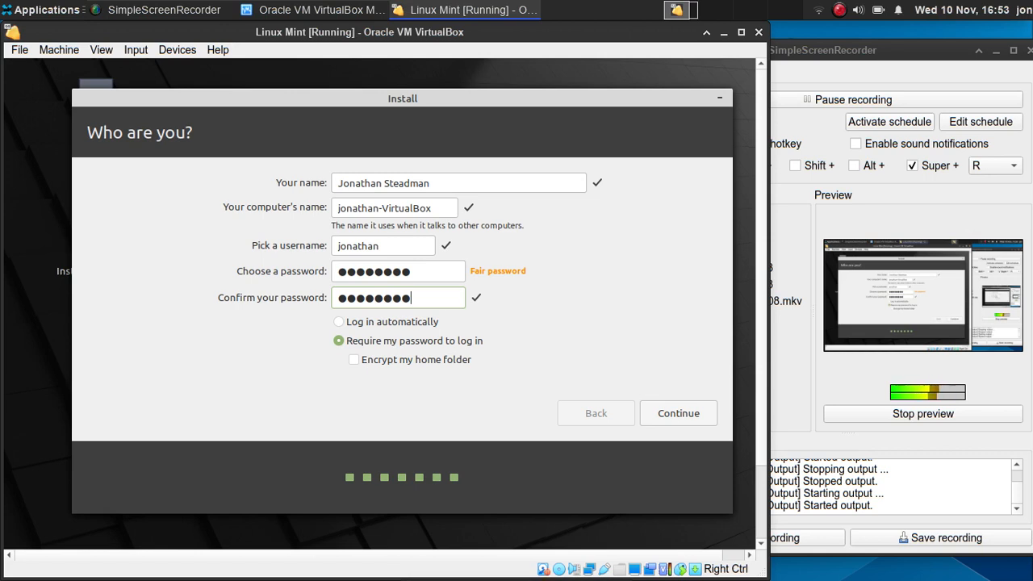
- Keep 'Require my password to log in' without home folder encryption and proceed with installing
left_click(354, 361)
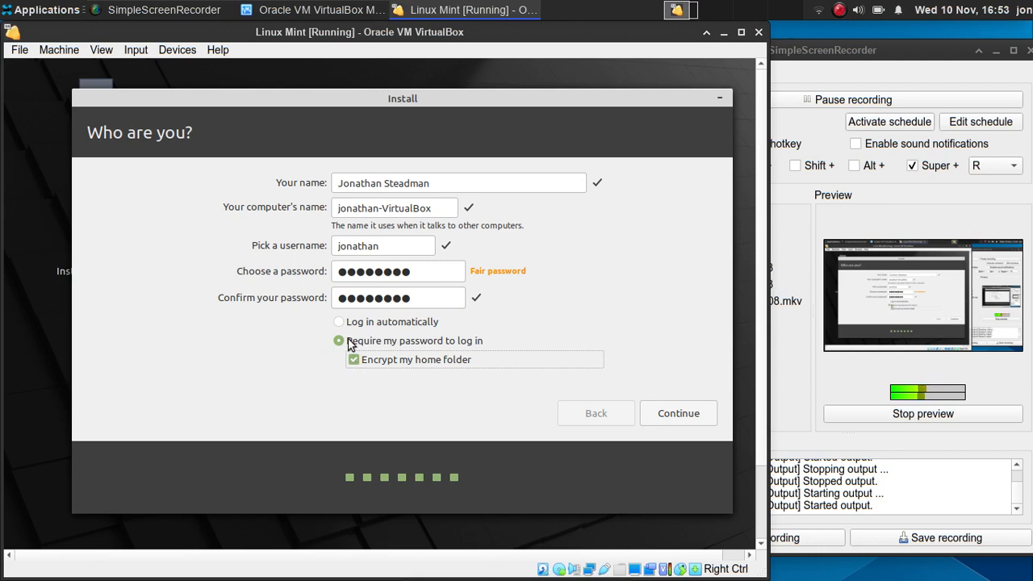
left_click(342, 323)
left_click(342, 322)
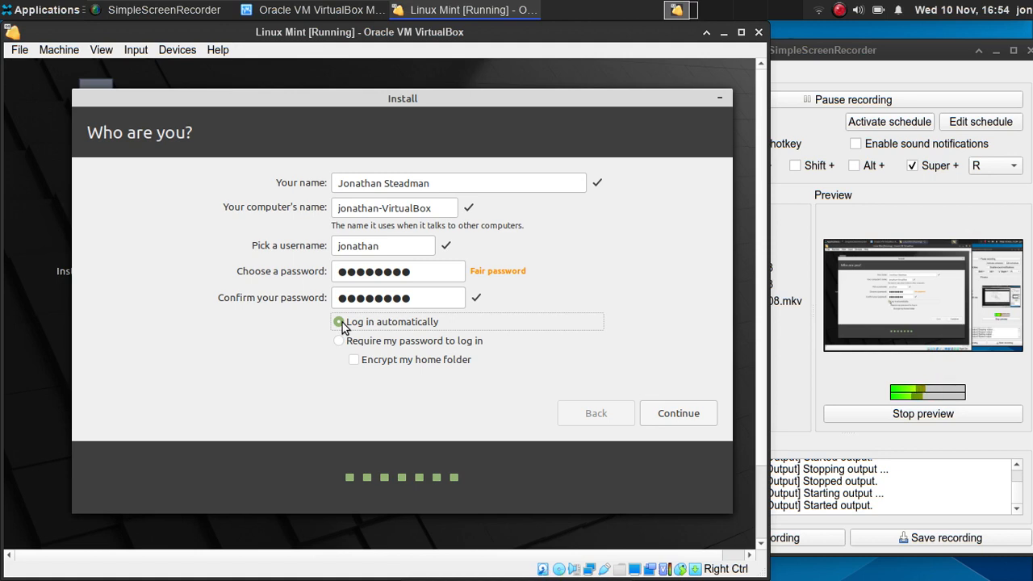
left_click(360, 348)
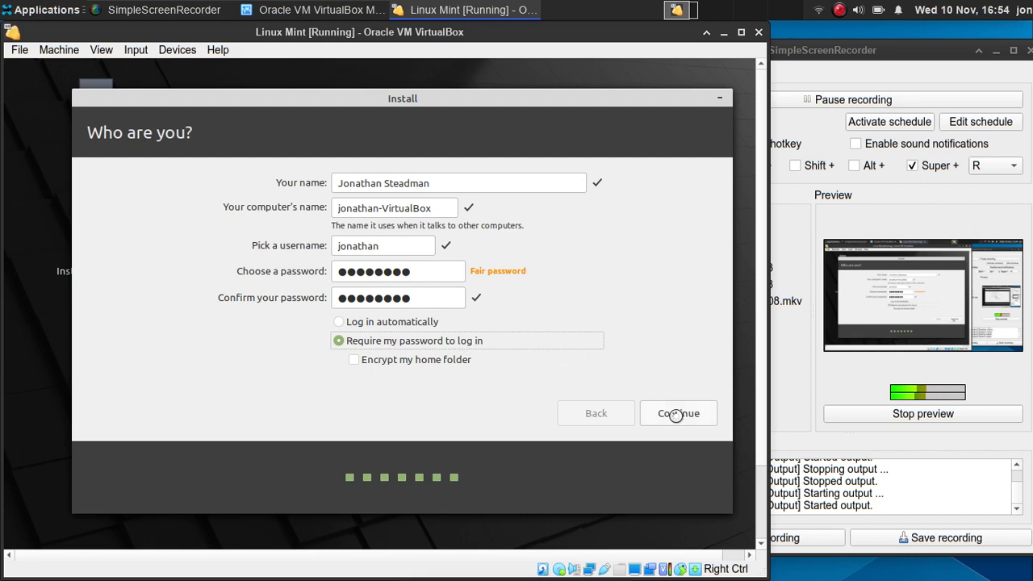
left_click(675, 415)
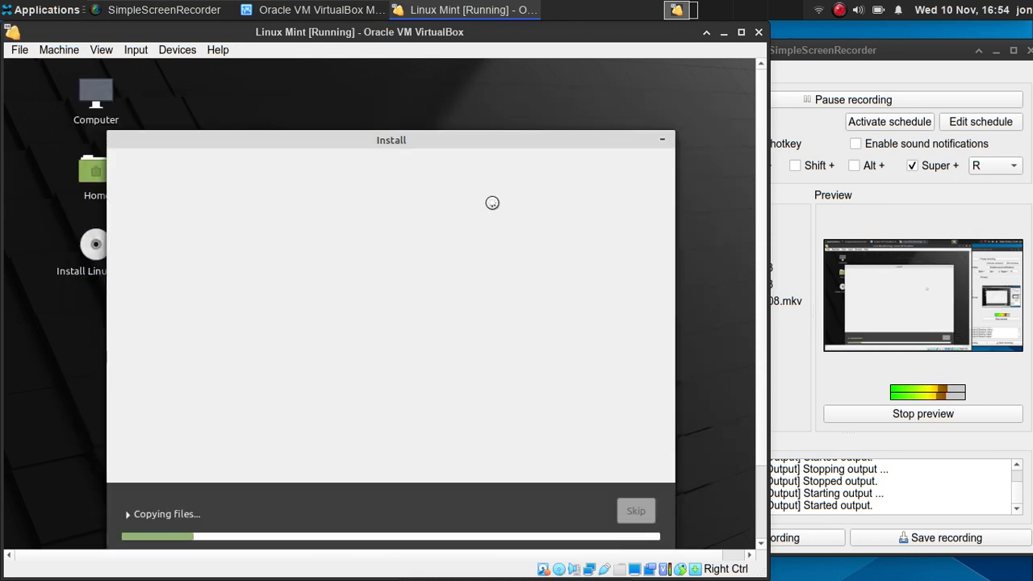
- Let the files copy, pausing the screen recorder, until the Installation Complete dialog appears
left_click_drag(436, 141, 468, 90)
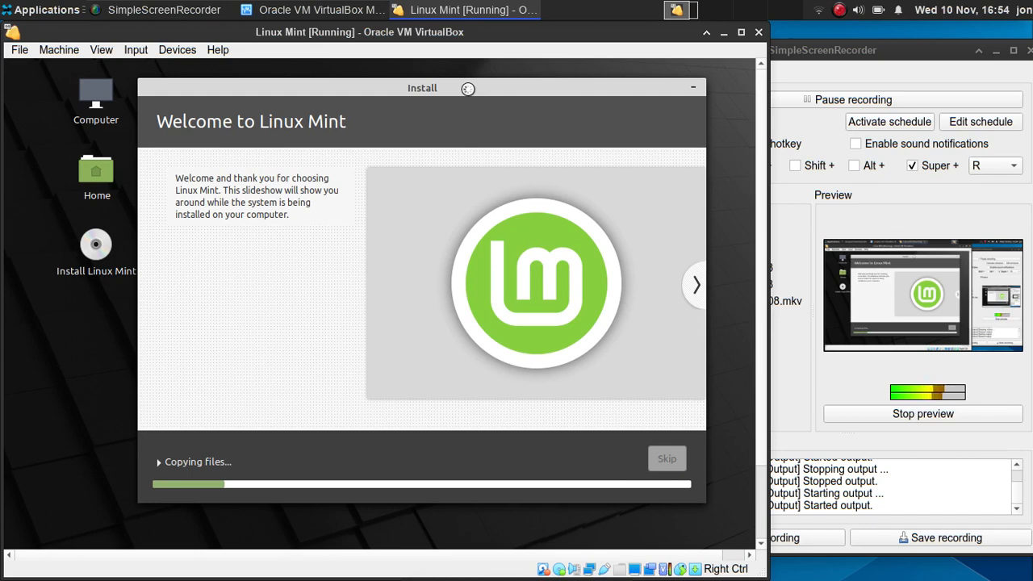
left_click(801, 55)
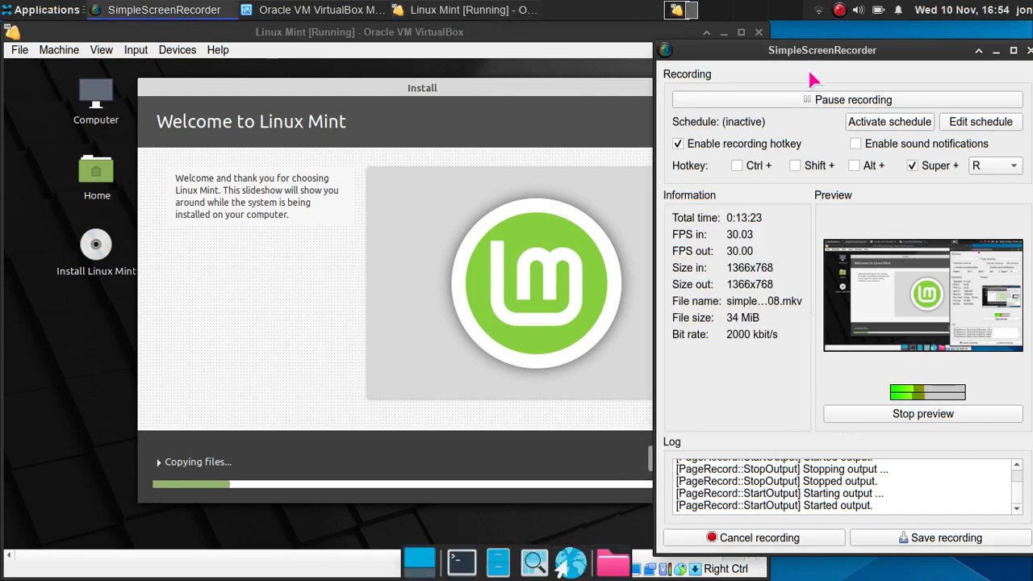
left_click(811, 99)
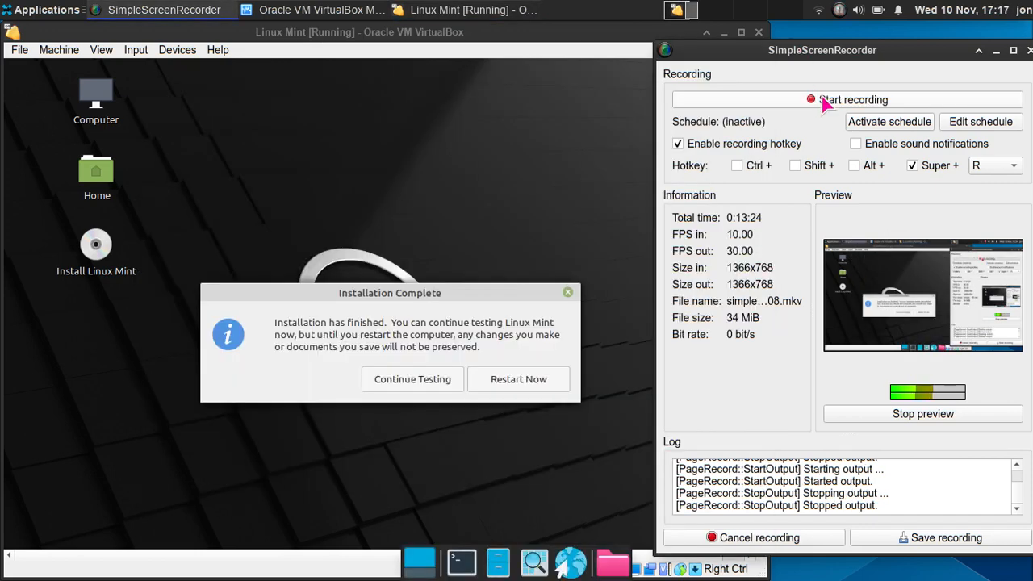
left_click(811, 99)
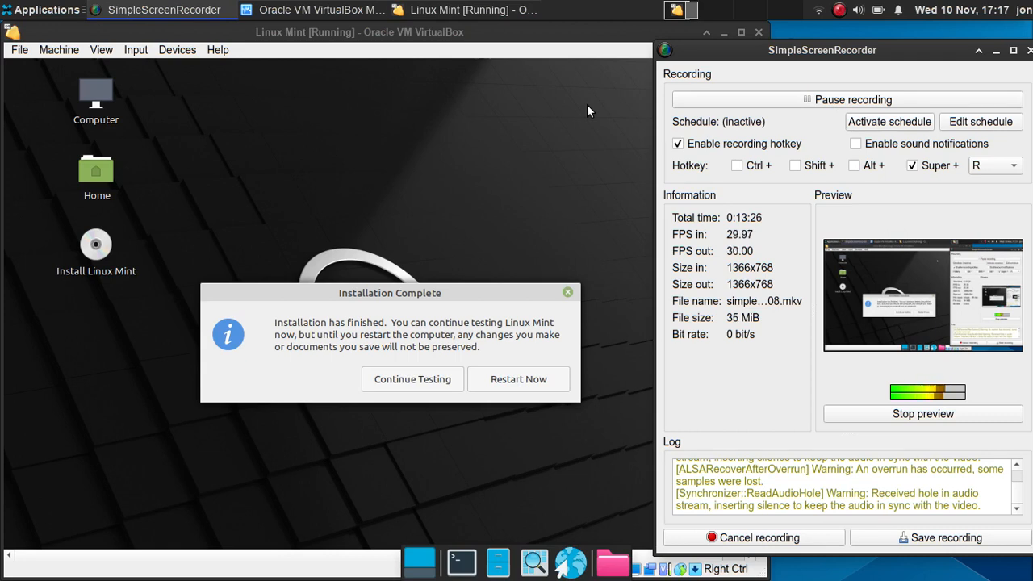
- Raise the VM window, open the Mint menu, and bring up the Close Virtual Machine prompt
left_click(551, 126)
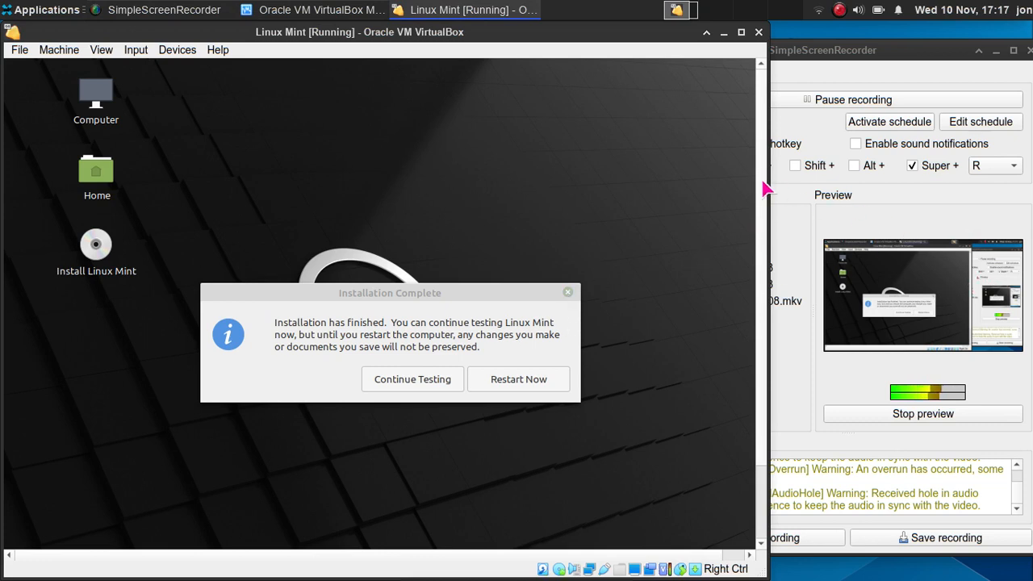
left_click_drag(758, 177, 731, 323)
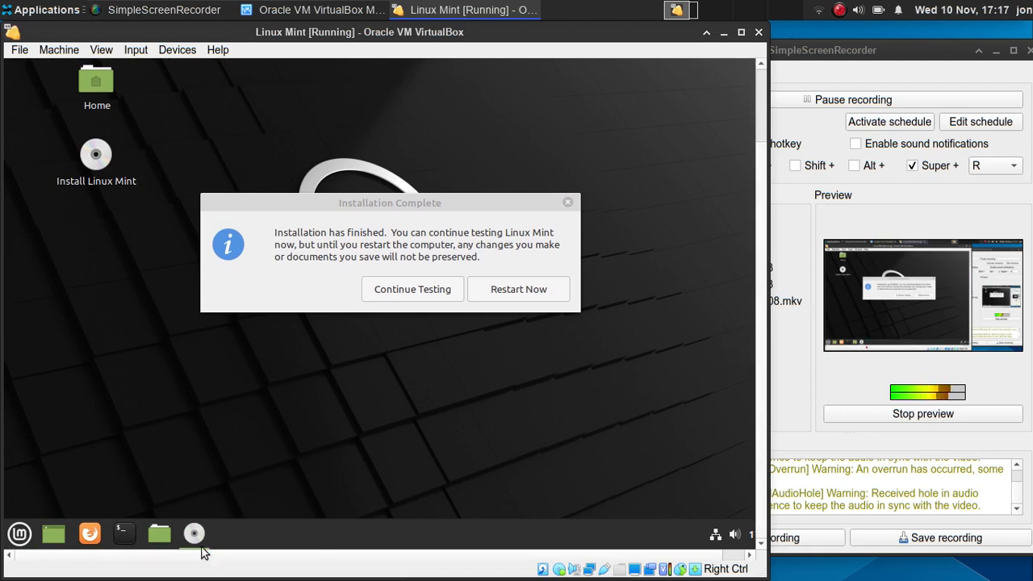
left_click(20, 543)
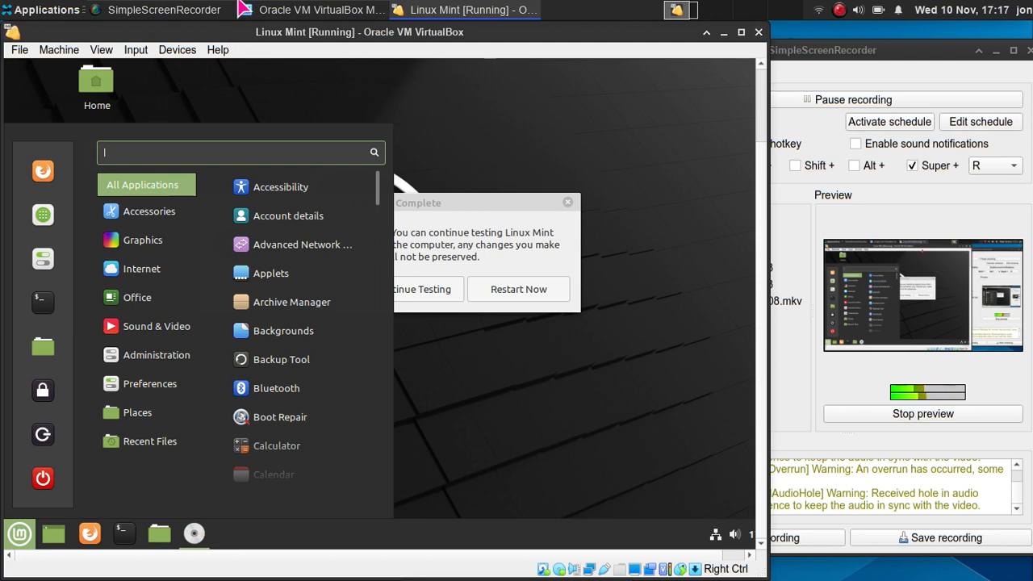
key("ctrl+q")
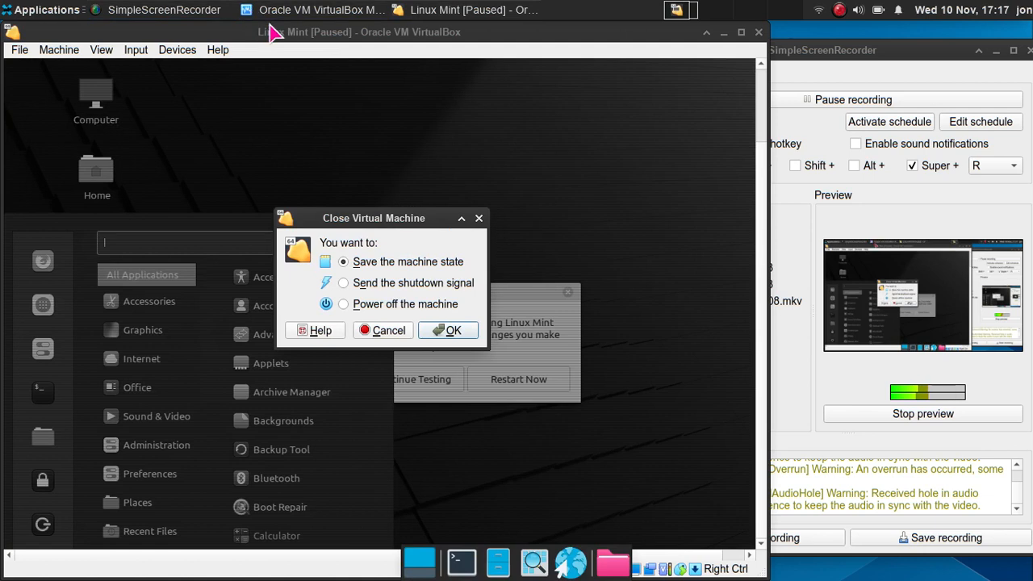
- Power off the Linux Mint machine and switch back to the VirtualBox Manager
left_click(388, 302)
left_click(440, 331)
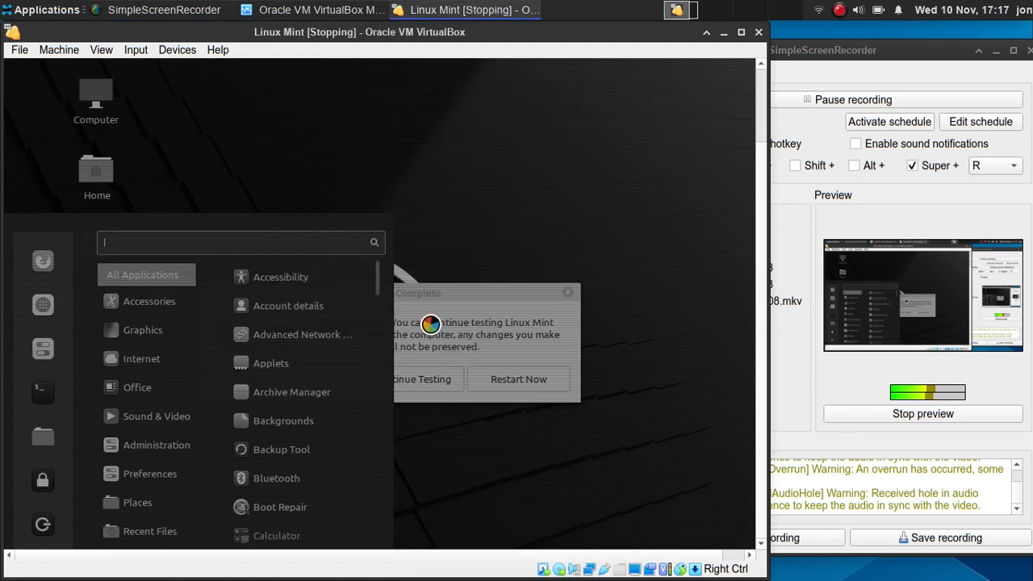
left_click(333, 11)
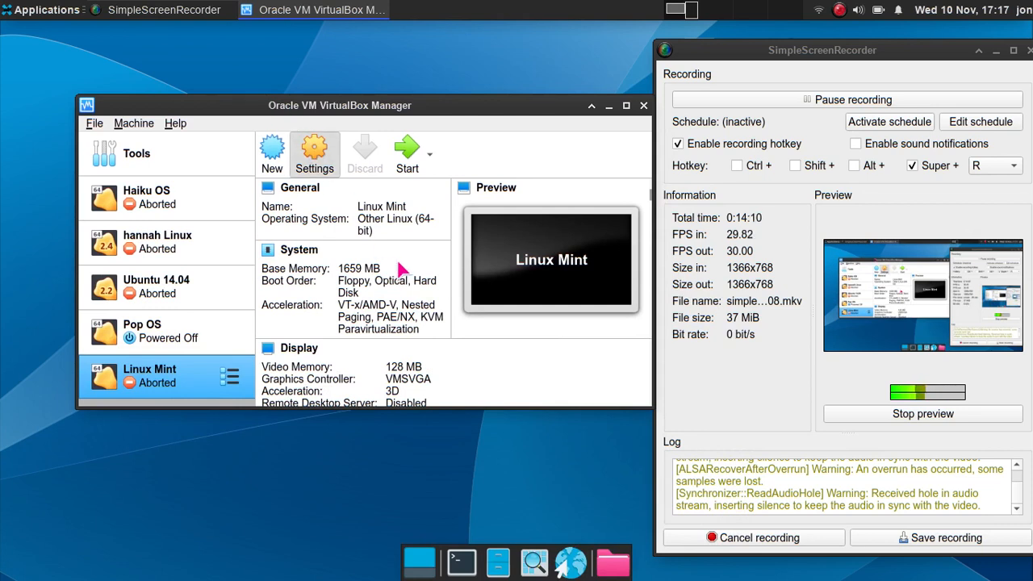
- Remove the linuxmint ISO optical drive in Storage settings, leaving only Linux Mint.vdi, and save
key("ctrl+s")
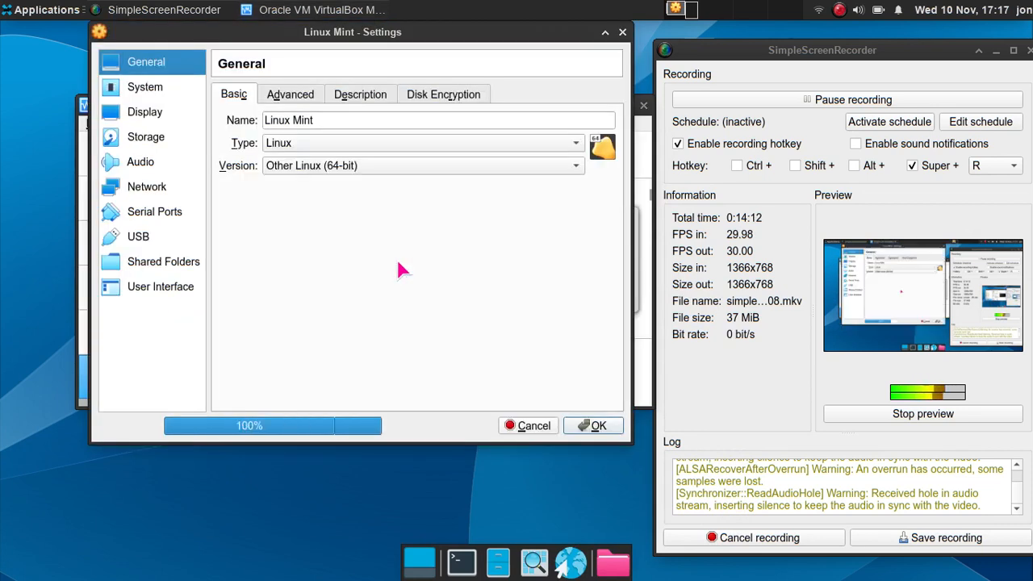
left_click(172, 139)
left_click_drag(234, 147, 377, 364)
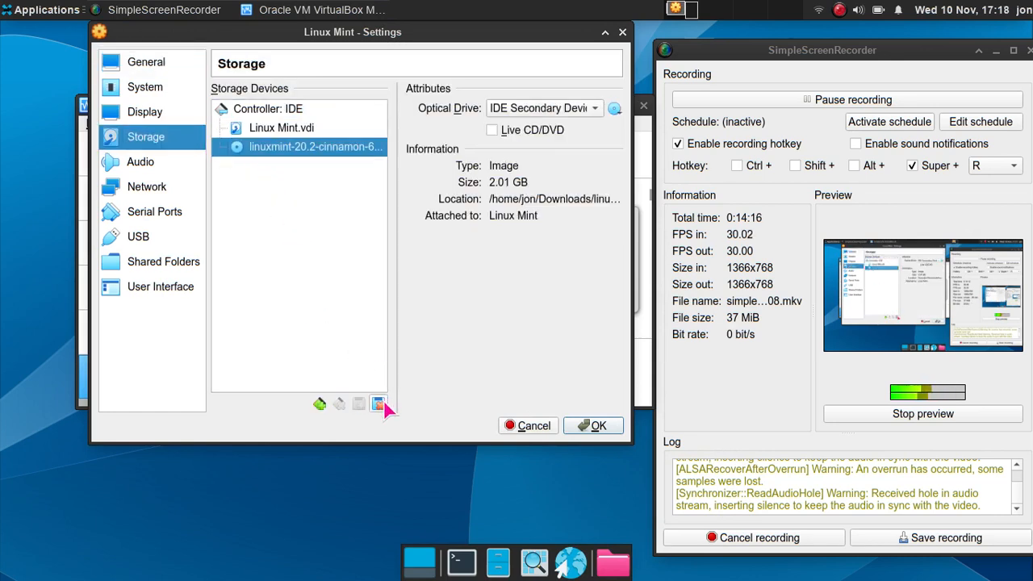
left_click(384, 402)
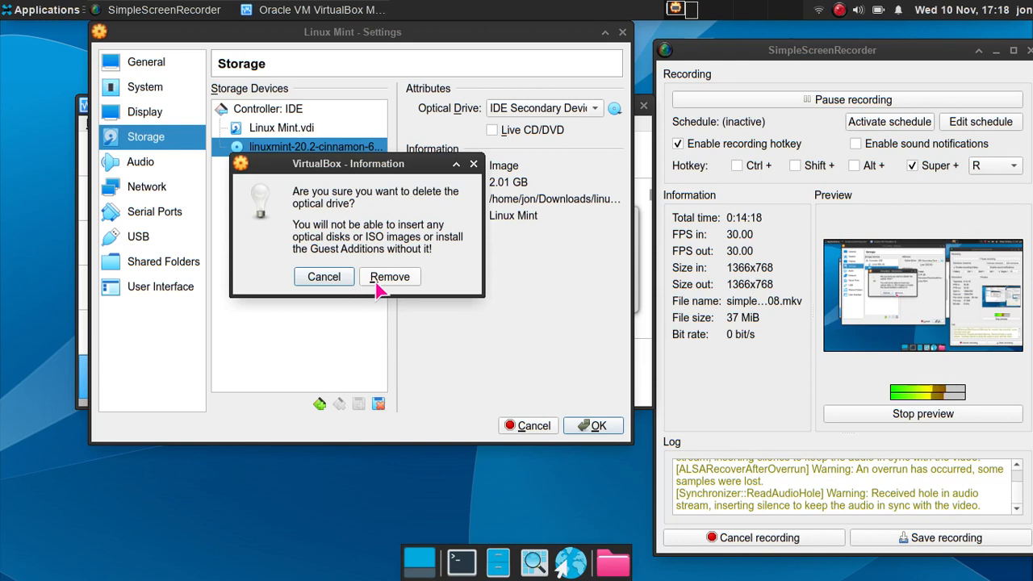
left_click(380, 281)
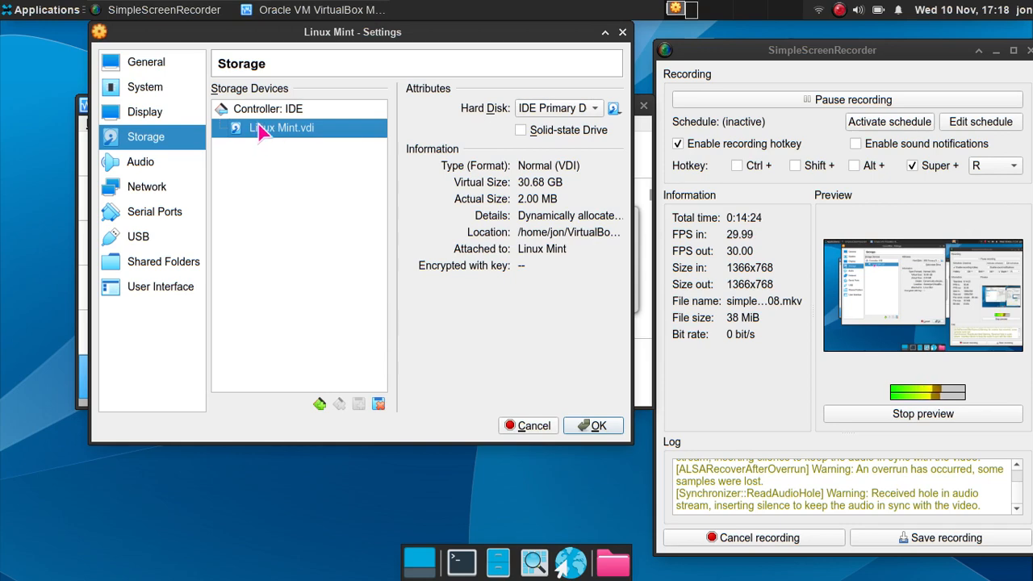
left_click(594, 426)
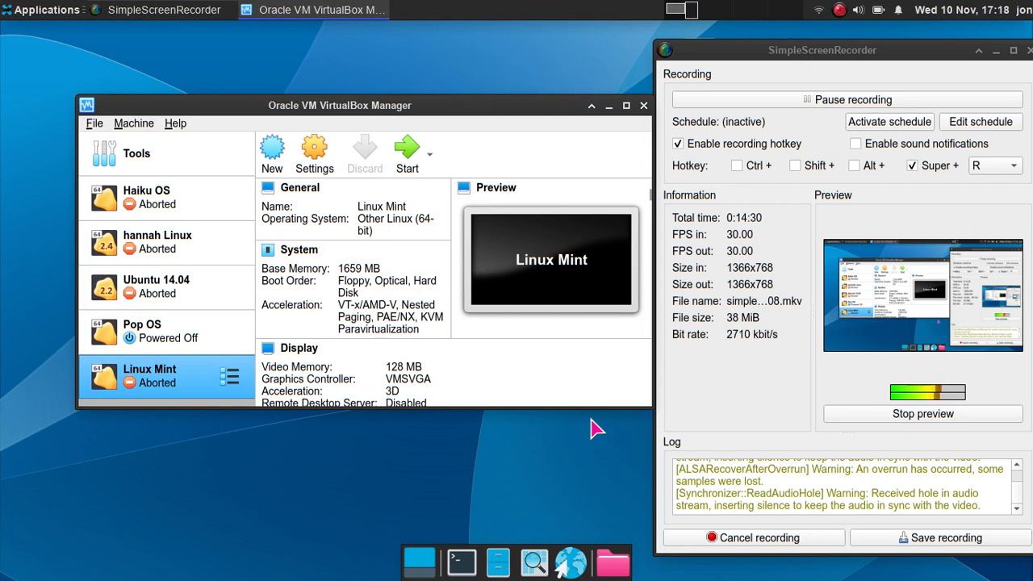
left_click(397, 158)
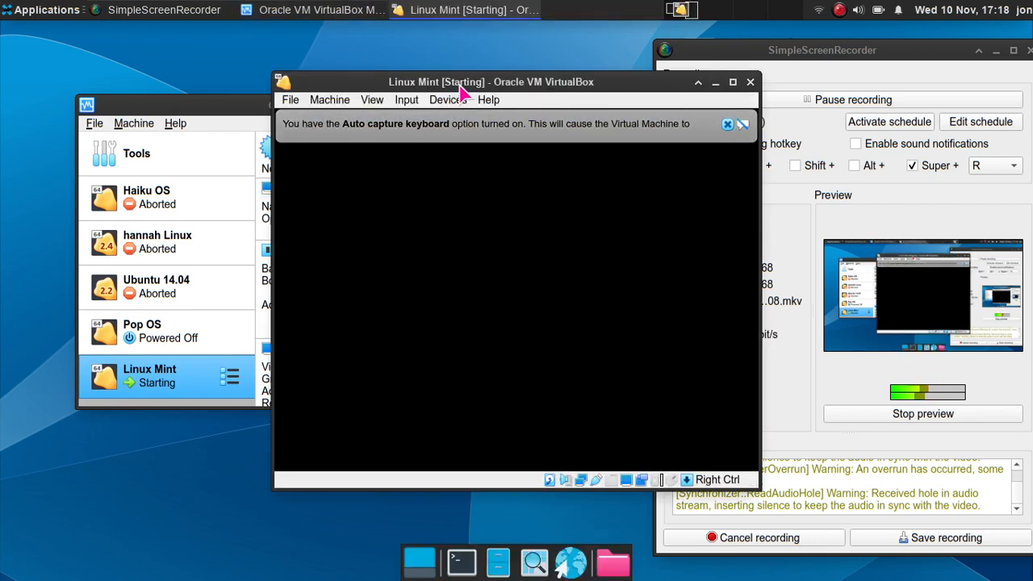
left_click_drag(461, 80, 321, 78)
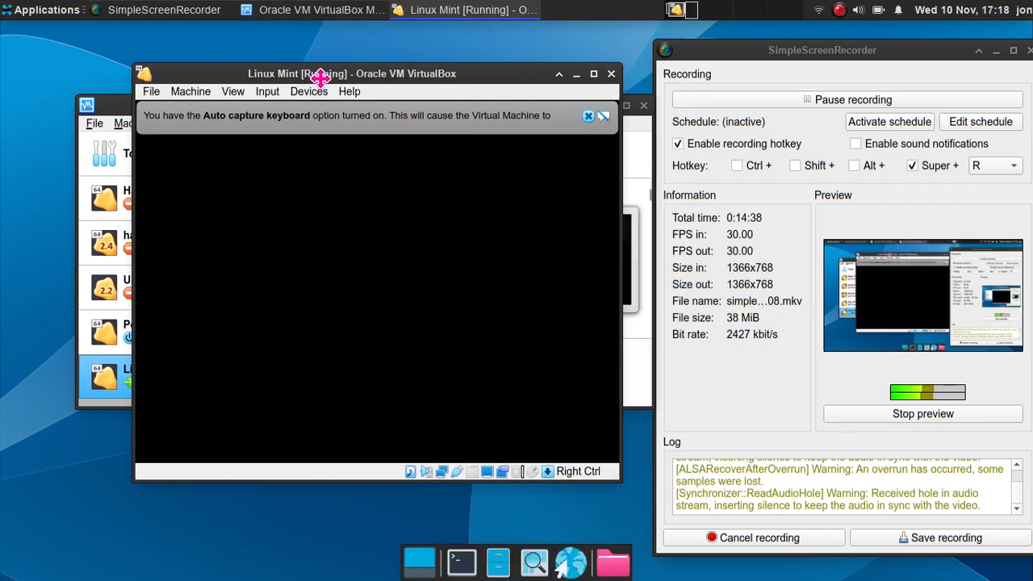
left_click(587, 116)
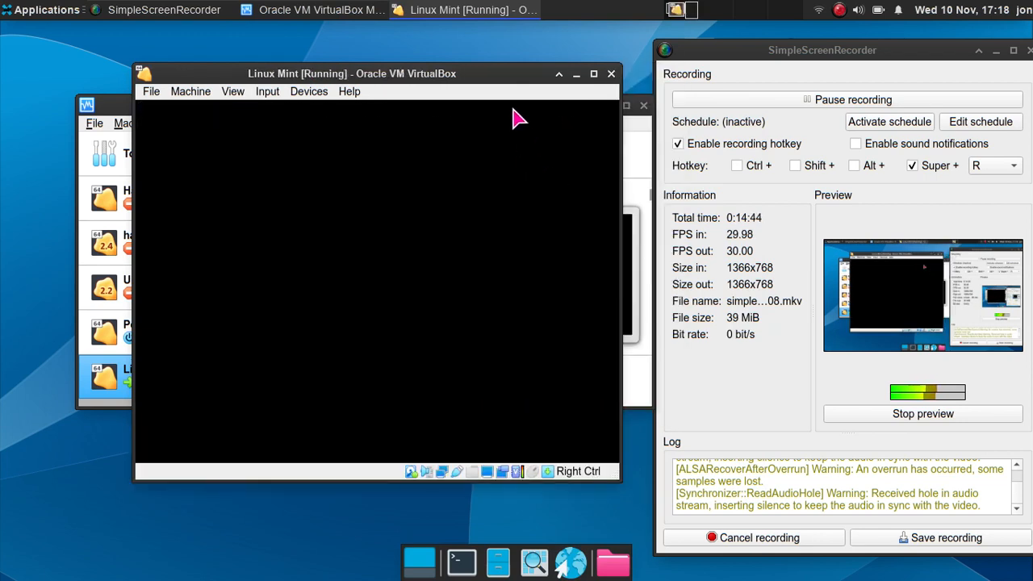
left_click_drag(509, 75, 490, 73)
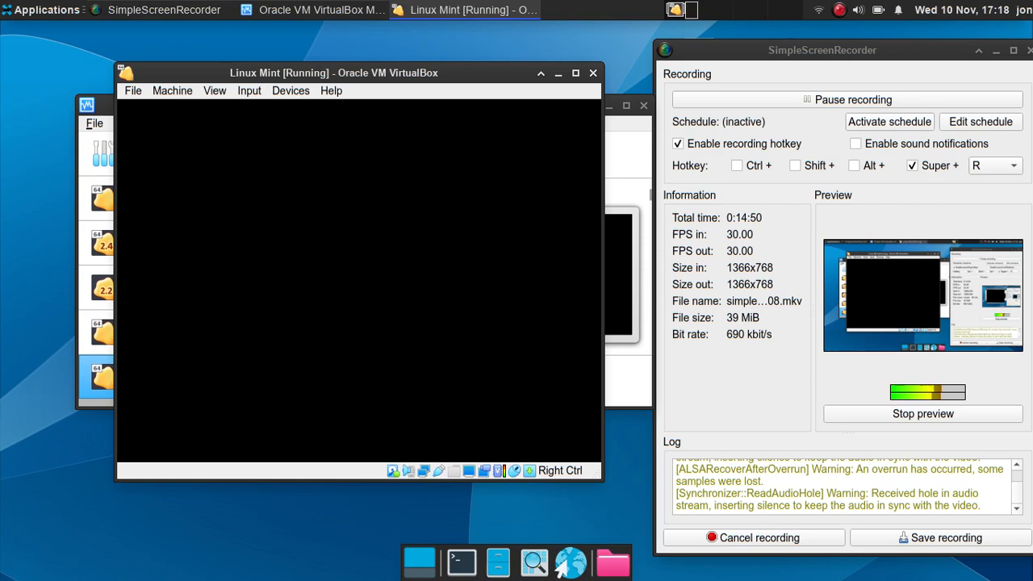
left_click_drag(504, 75, 517, 72)
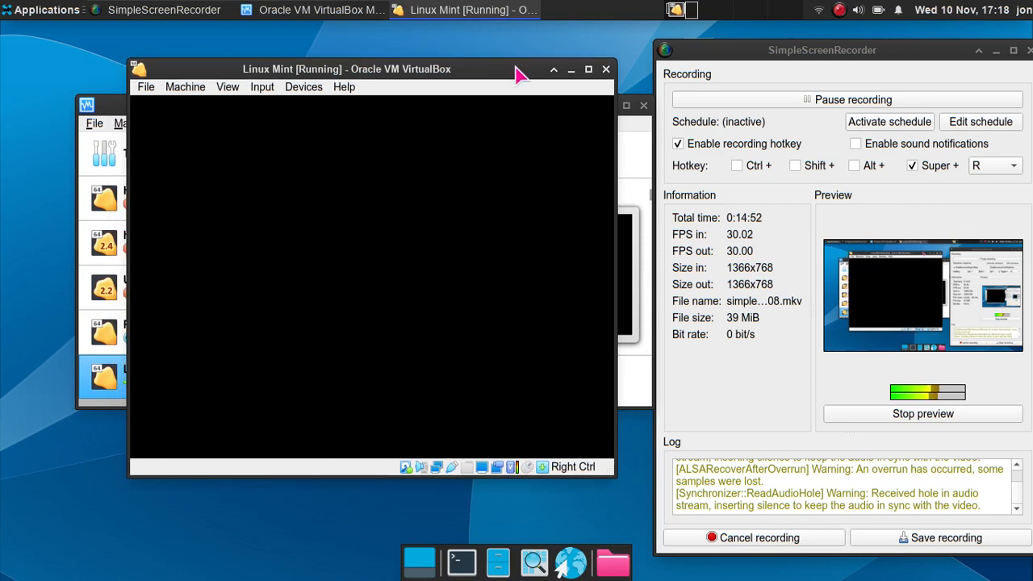
left_click_drag(247, 71, 207, 89)
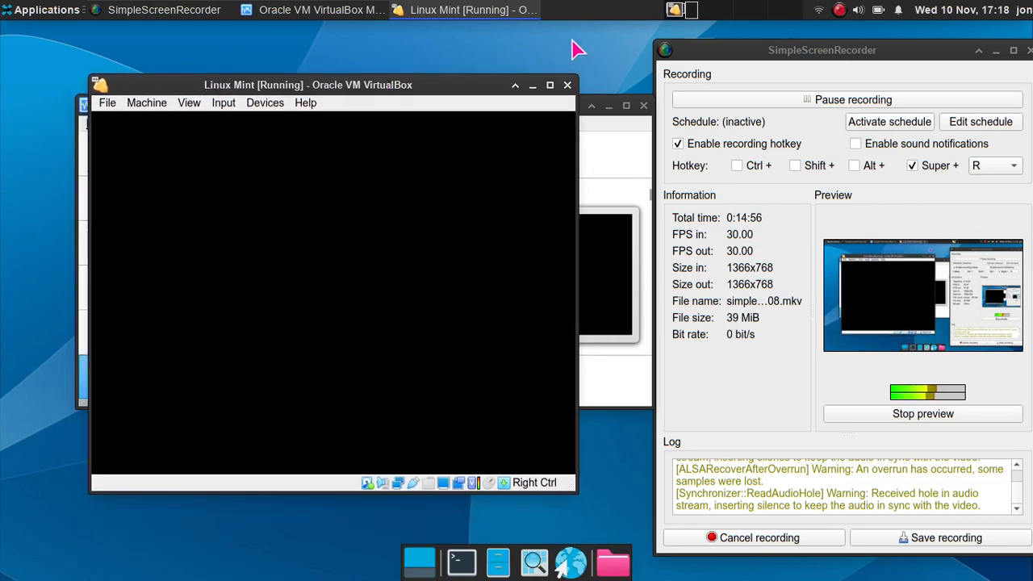
left_click(550, 85)
left_click(97, 46)
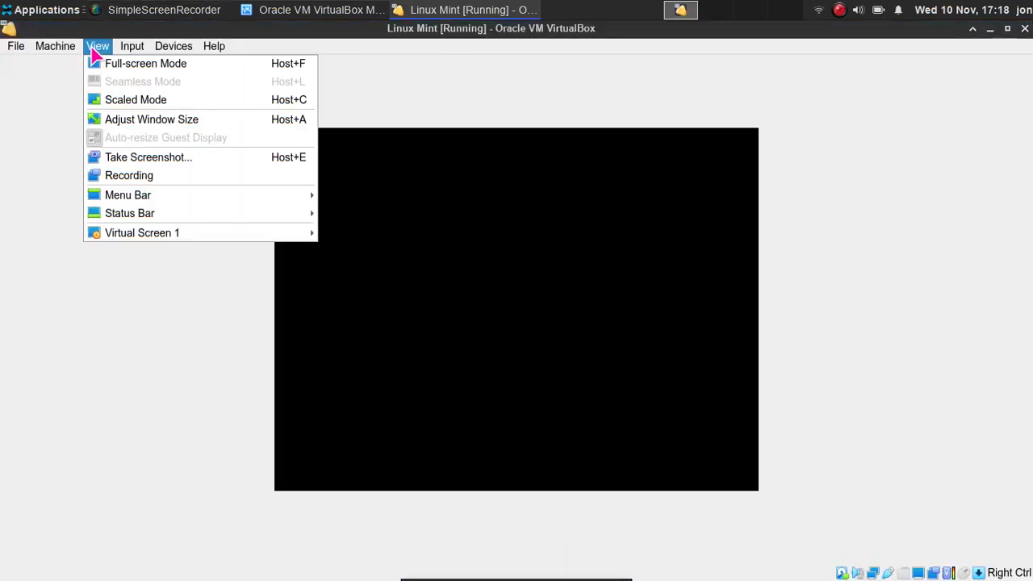
left_click(104, 65)
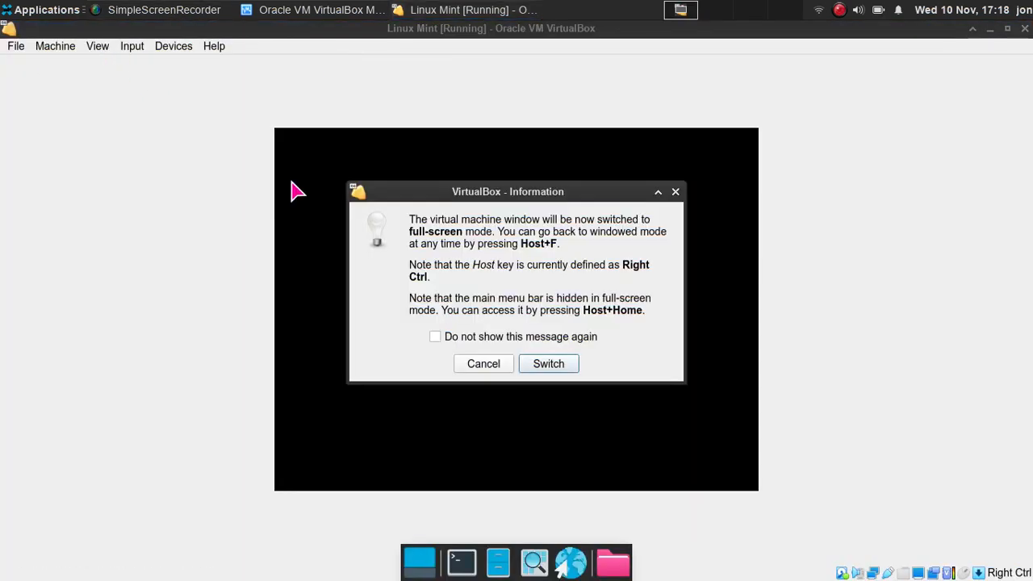
left_click(675, 194)
left_click_drag(512, 36, 332, 100)
left_click(729, 52)
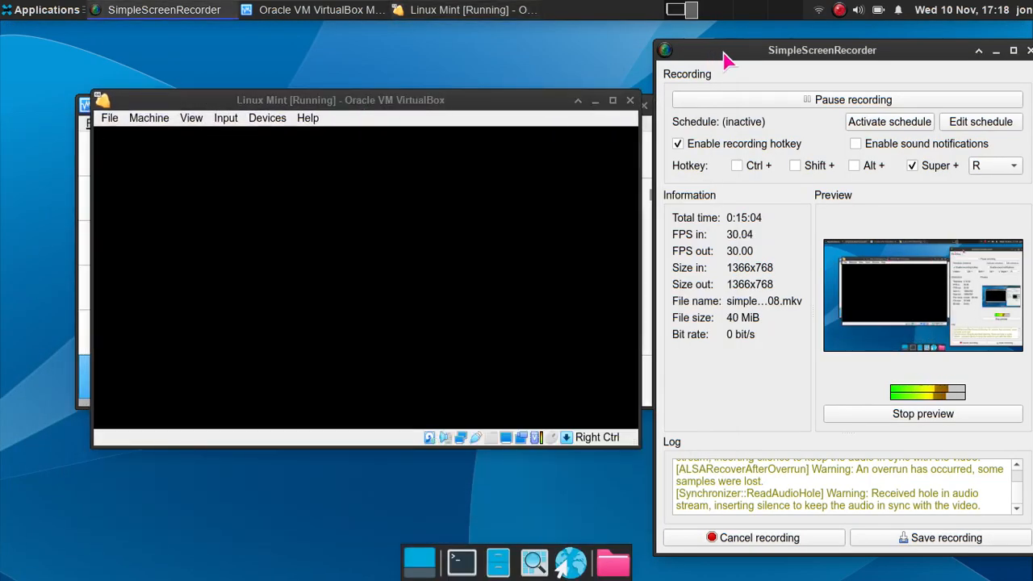
- Move the booting Linux Mint VM window to the left edge of the desktop
left_click_drag(494, 108, 502, 105)
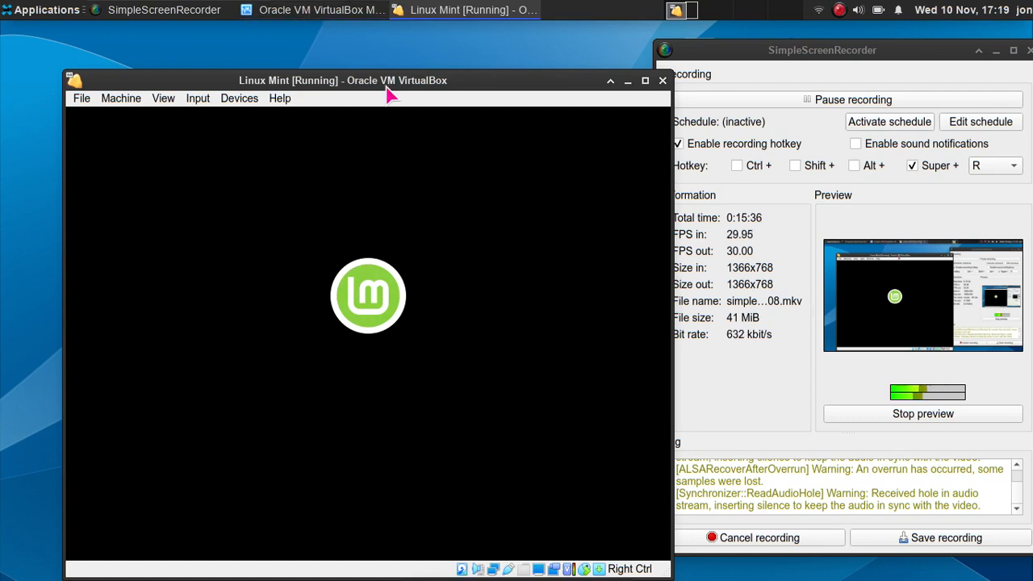
left_click_drag(390, 82, 401, 64)
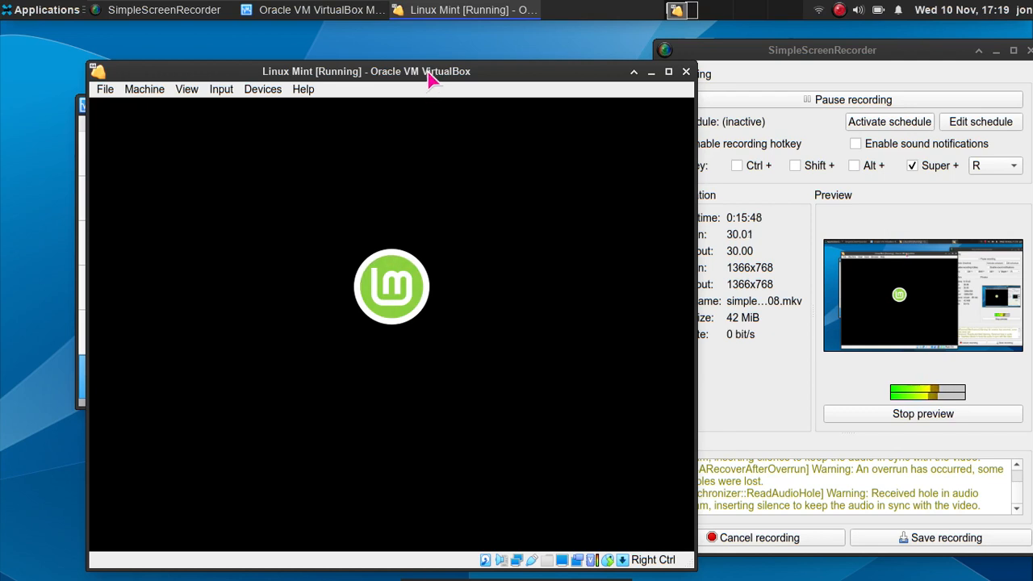
mouse_move(428, 74)
left_mouse_down()
mouse_move(405, 64)
mouse_move(418, 56)
left_mouse_up()
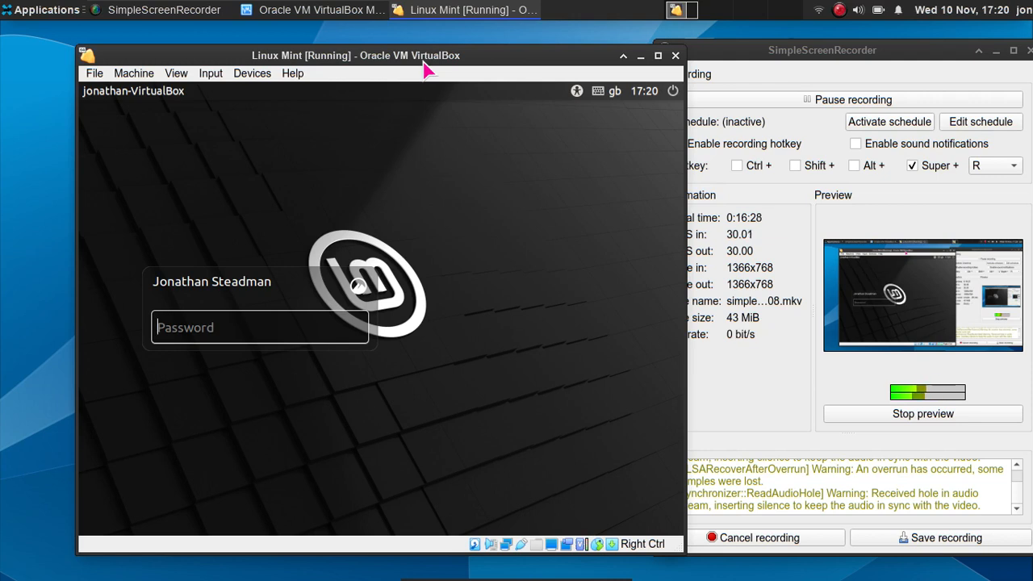
- Log in to the Linux Mint guest with the account password
type("*****")
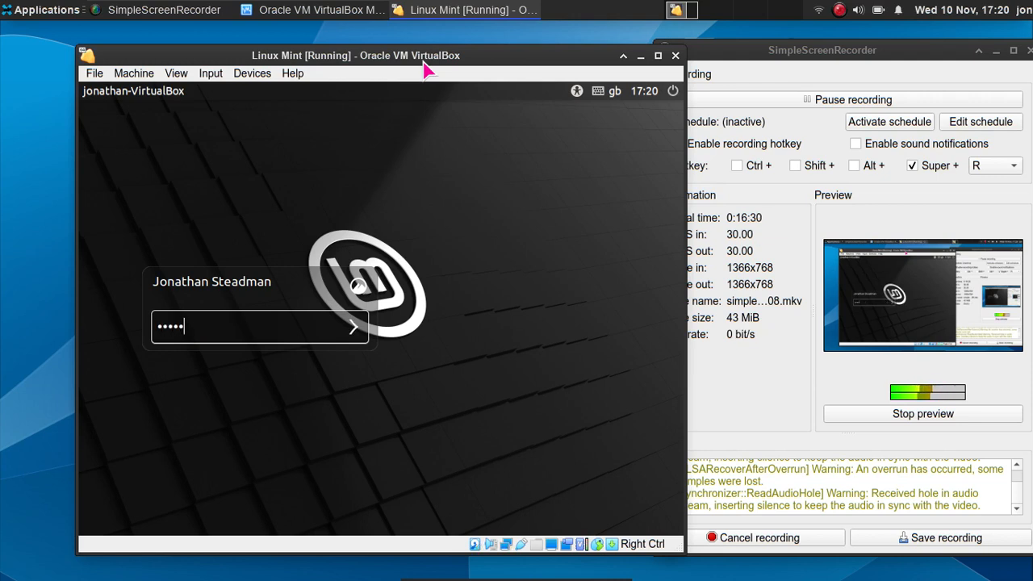
type("***")
key("Return")
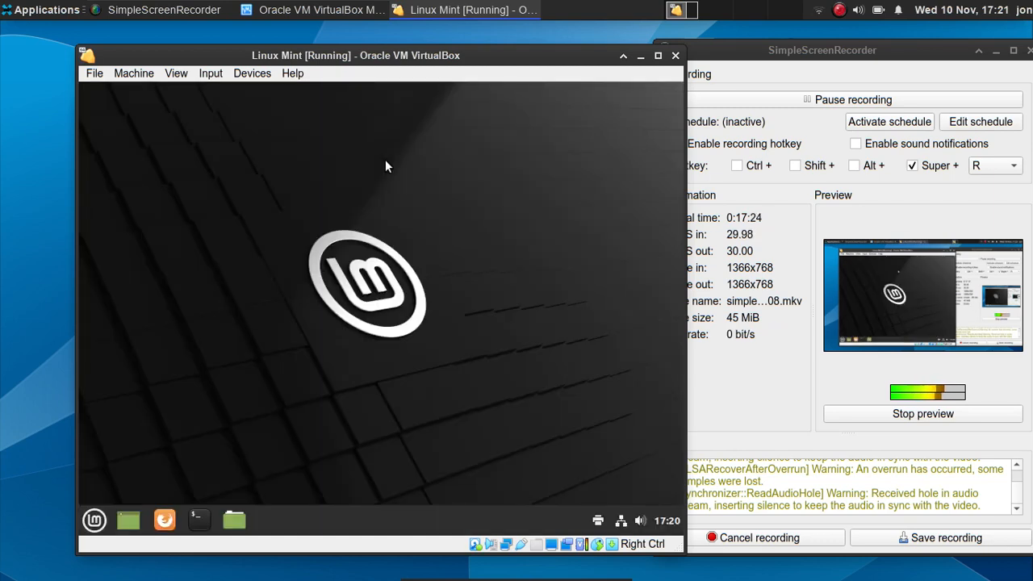
- Launch Driver Manager from the video-driver notice and authenticate with the administrator password
left_click_drag(465, 56, 447, 47)
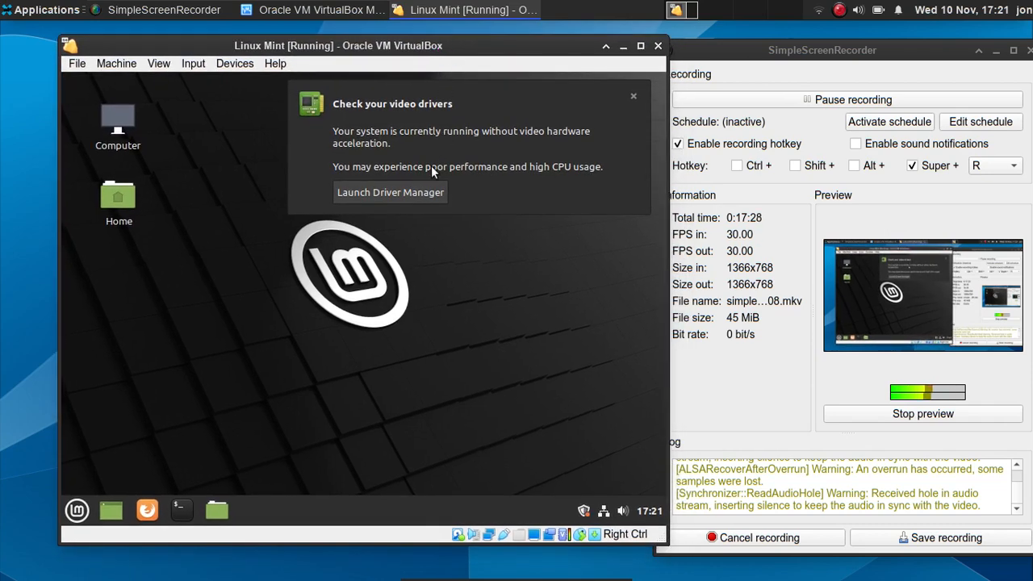
left_click(414, 196)
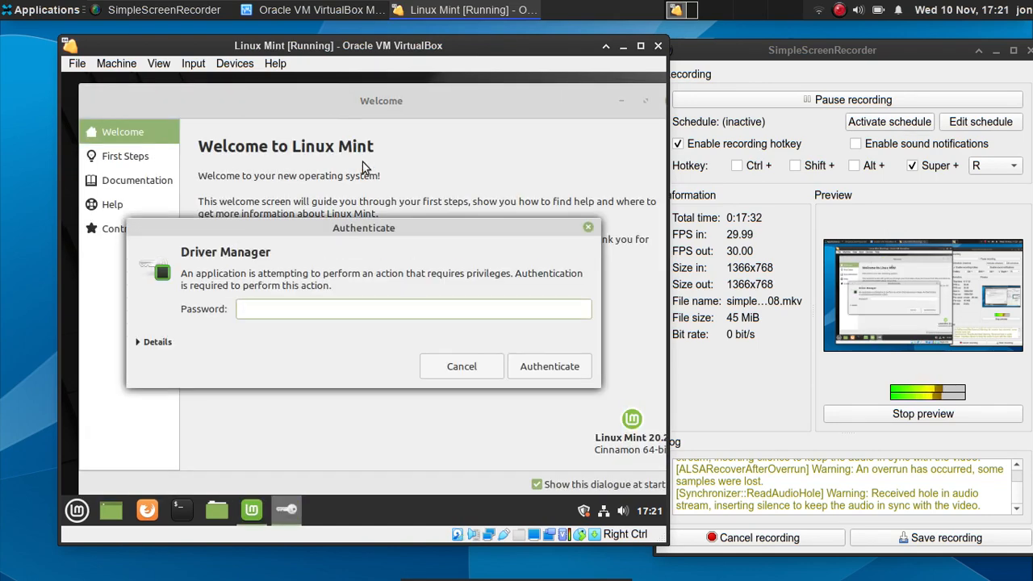
type("•")
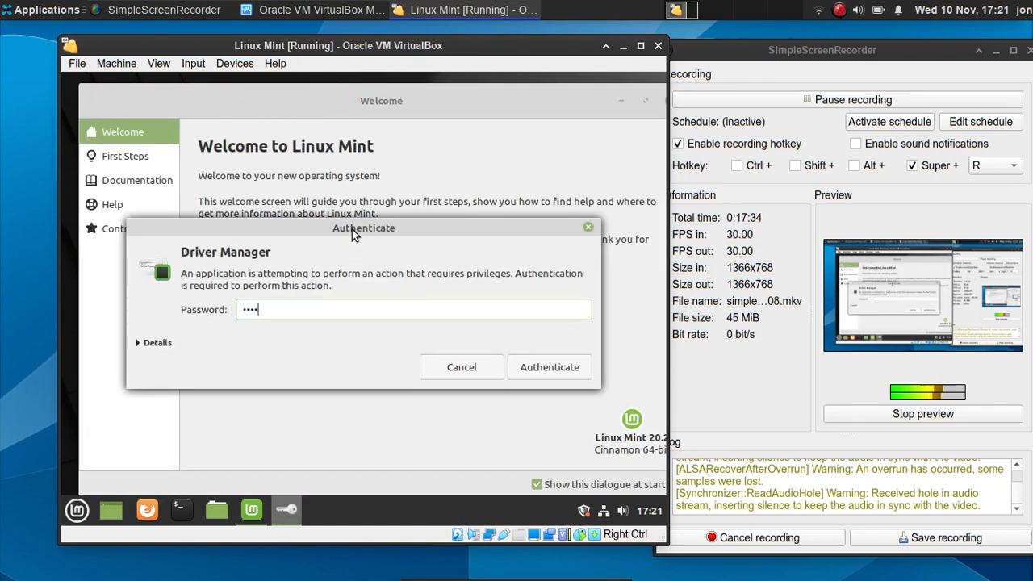
type("•")
key("Return")
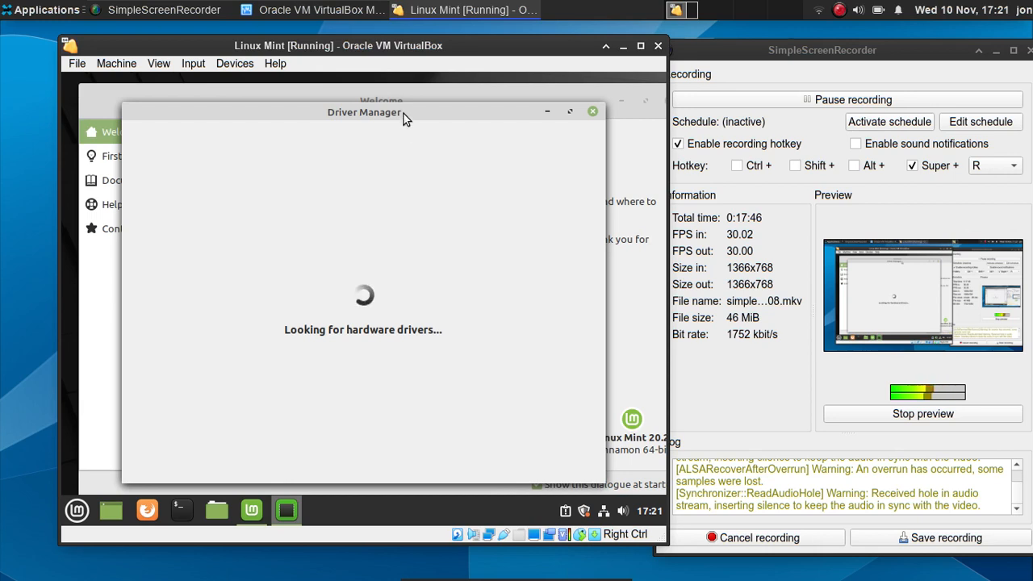
- Arrange Driver Manager above the Welcome window and reposition the VirtualBox window near the top
left_click_drag(404, 114, 419, 106)
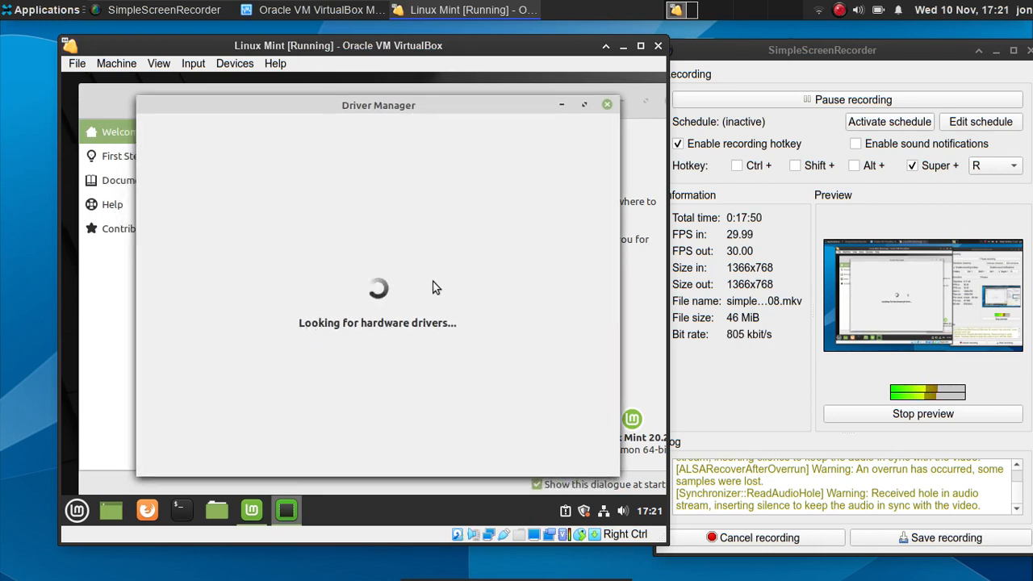
left_click_drag(507, 108, 521, 108)
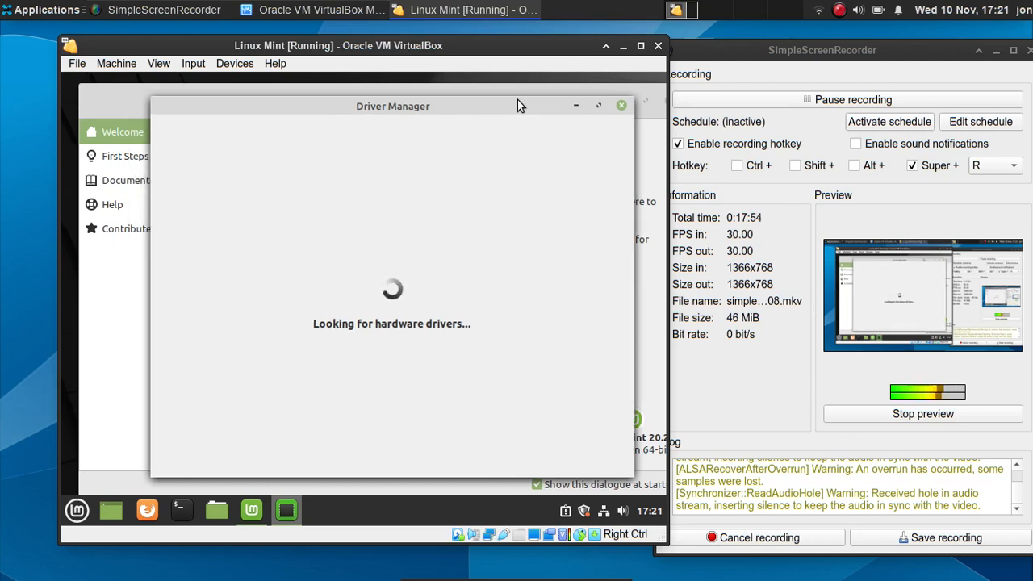
left_click_drag(470, 108, 450, 326)
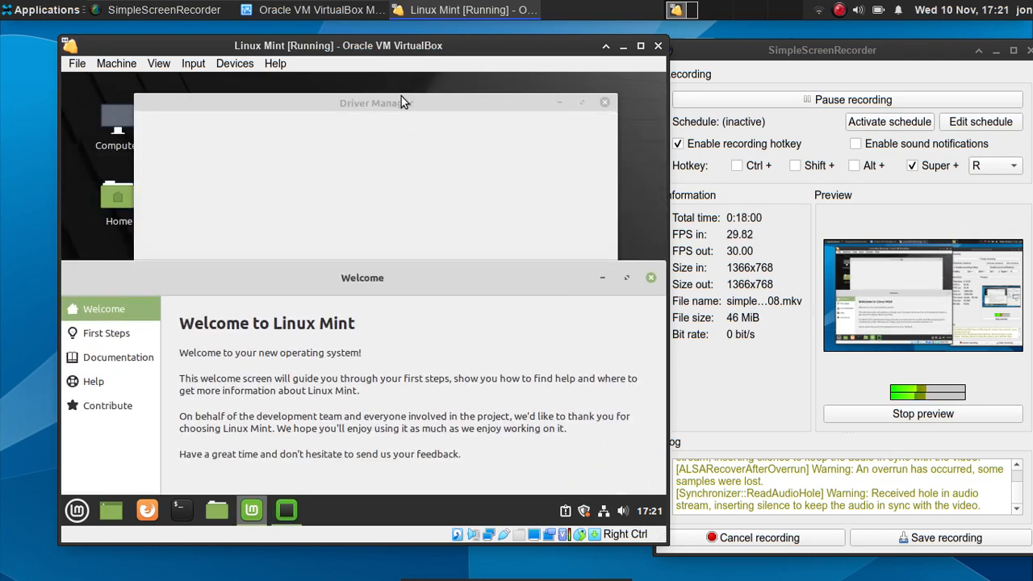
mouse_move(404, 102)
left_mouse_down()
mouse_move(420, 103)
mouse_move(411, 100)
left_mouse_up()
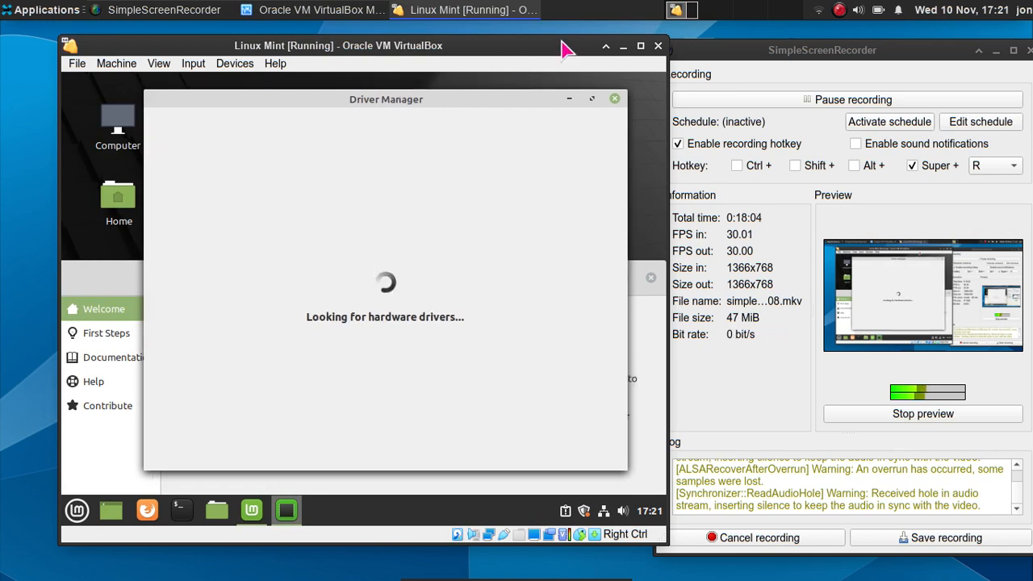
left_click(641, 46)
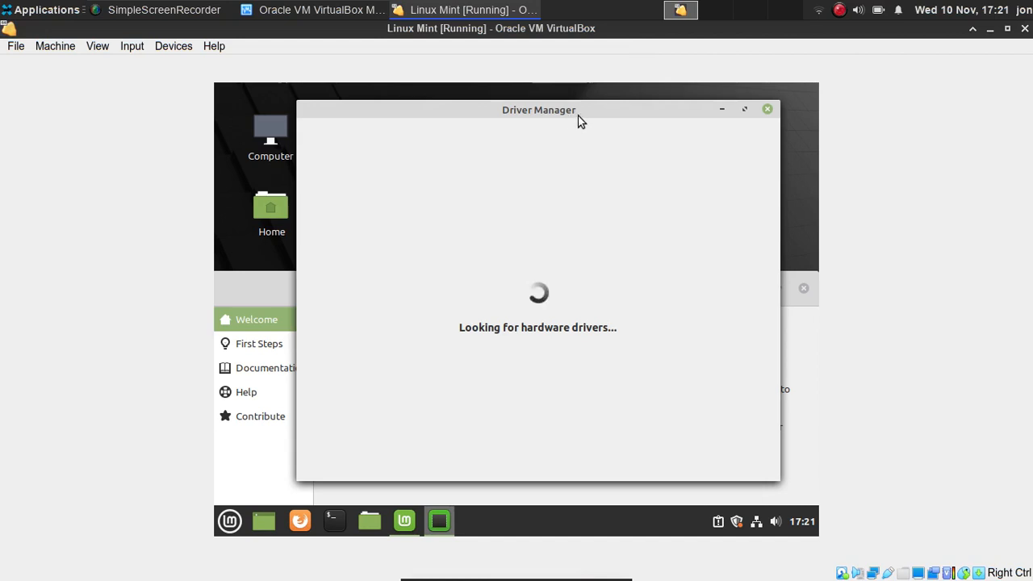
left_click_drag(579, 116, 593, 115)
left_click_drag(436, 30, 317, 77)
left_click_drag(380, 86, 379, 52)
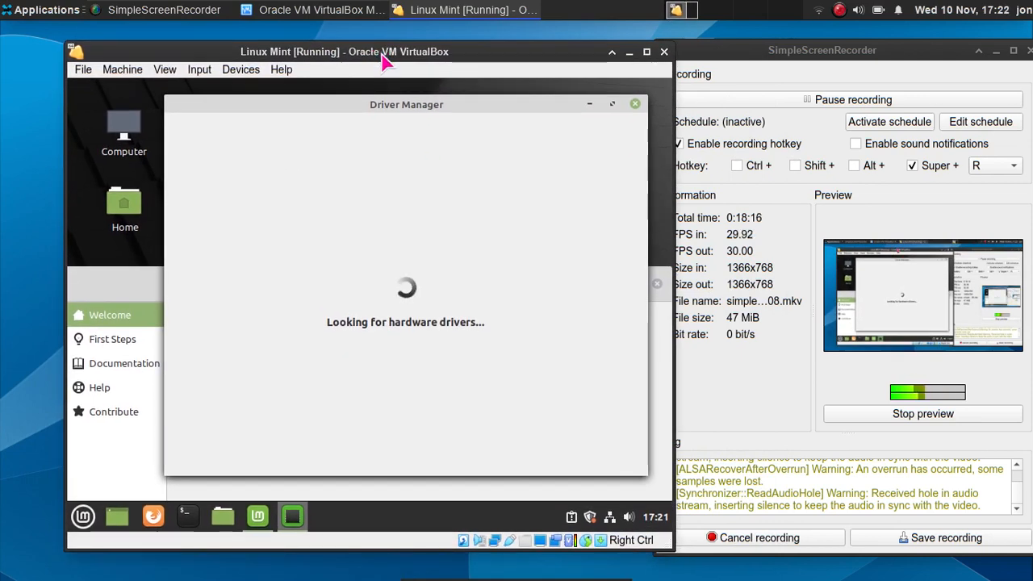
- Open Update Manager from the tray shield icon and bring it in front of Driver Manager
left_click(592, 519)
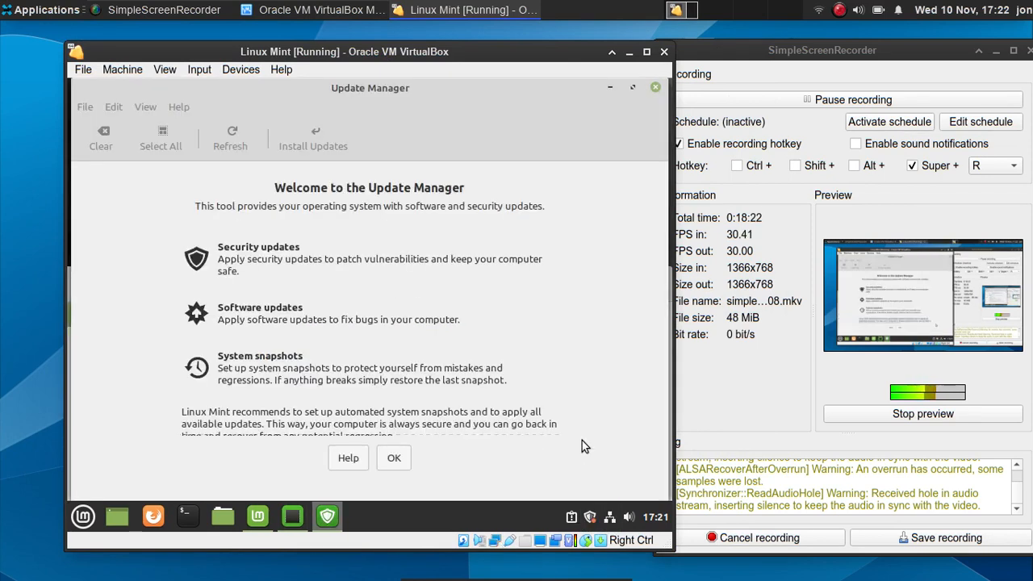
scroll(458, 312, "down", 1)
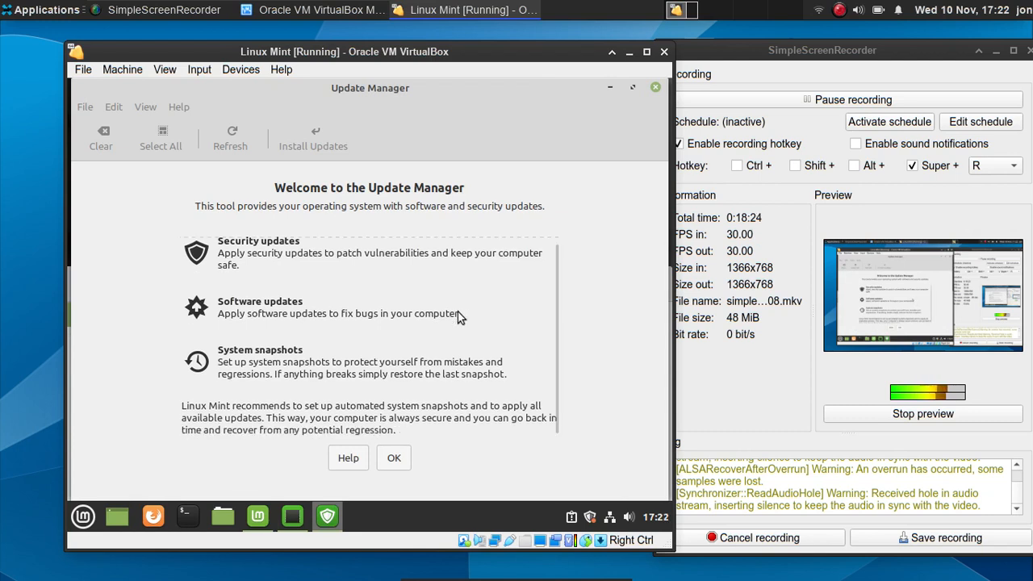
scroll(458, 312, "up", 1)
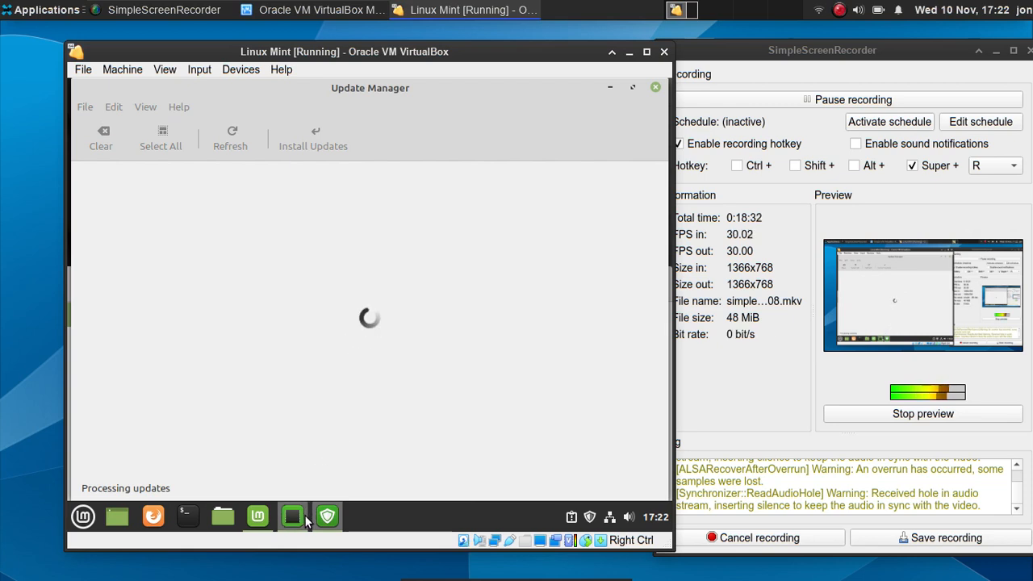
left_click(318, 430)
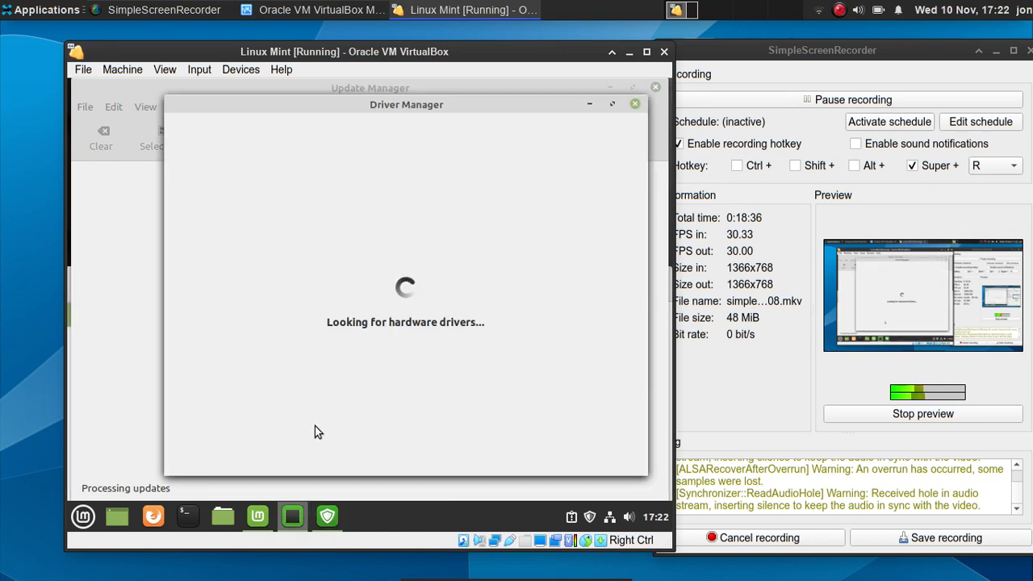
left_click(146, 326)
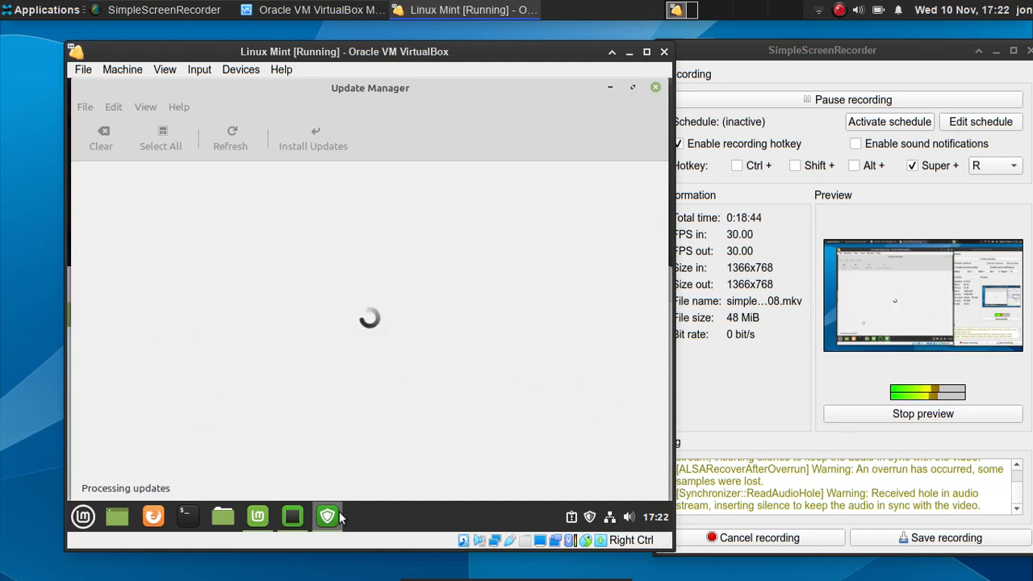
- Switch back to Driver Manager and pause the screen recording
left_click(295, 519)
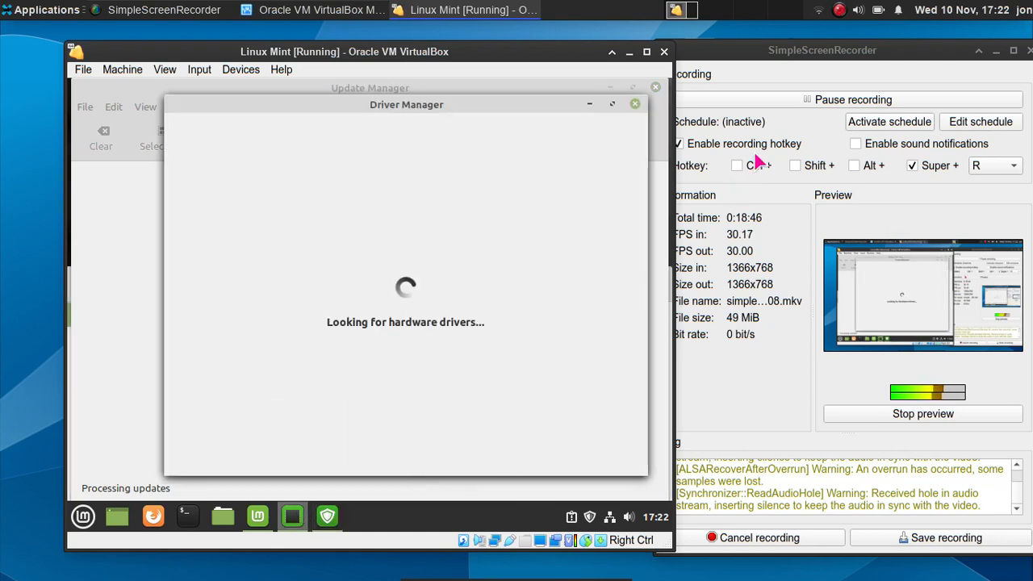
left_click(773, 97)
left_click(773, 98)
left_click(736, 98)
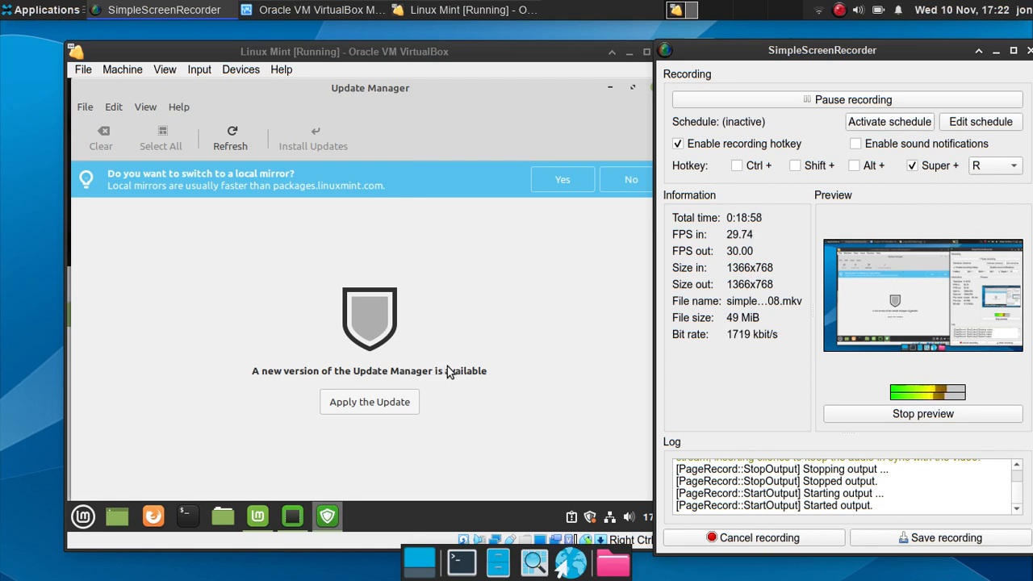
- Apply the new Update Manager version, authenticate with the password, and briefly view the details
left_click(404, 404)
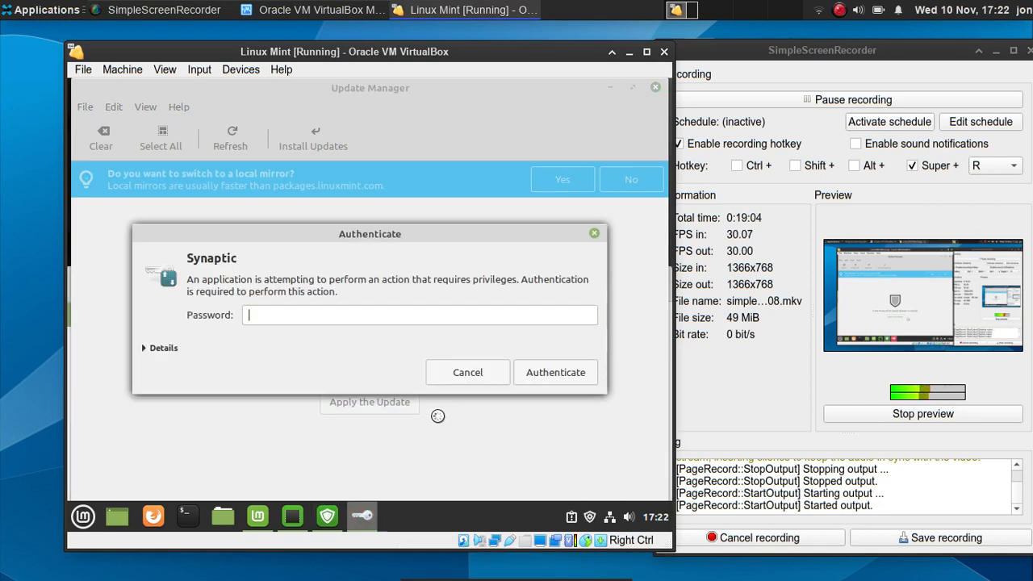
type("••••")
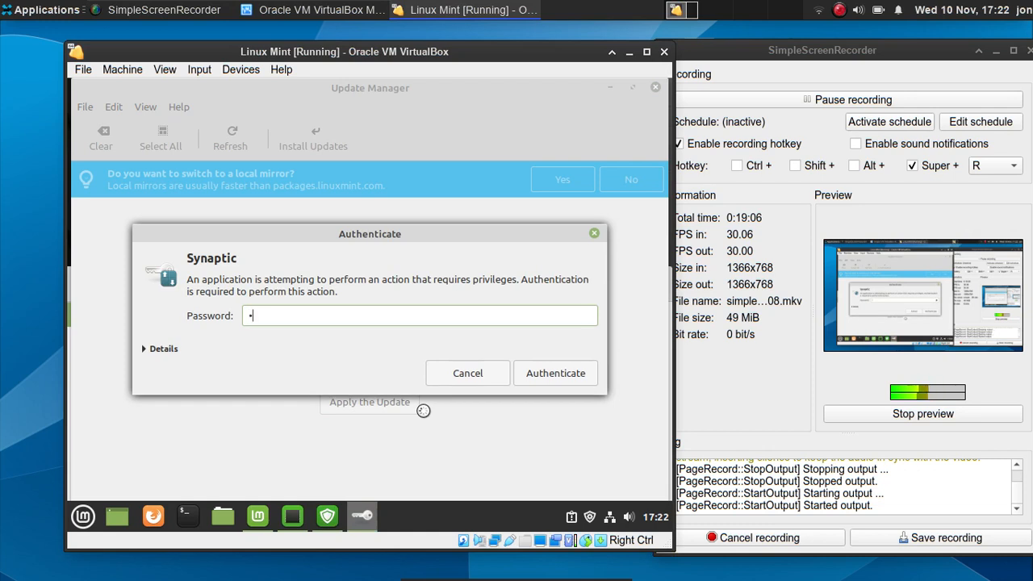
type("••••")
key("Return")
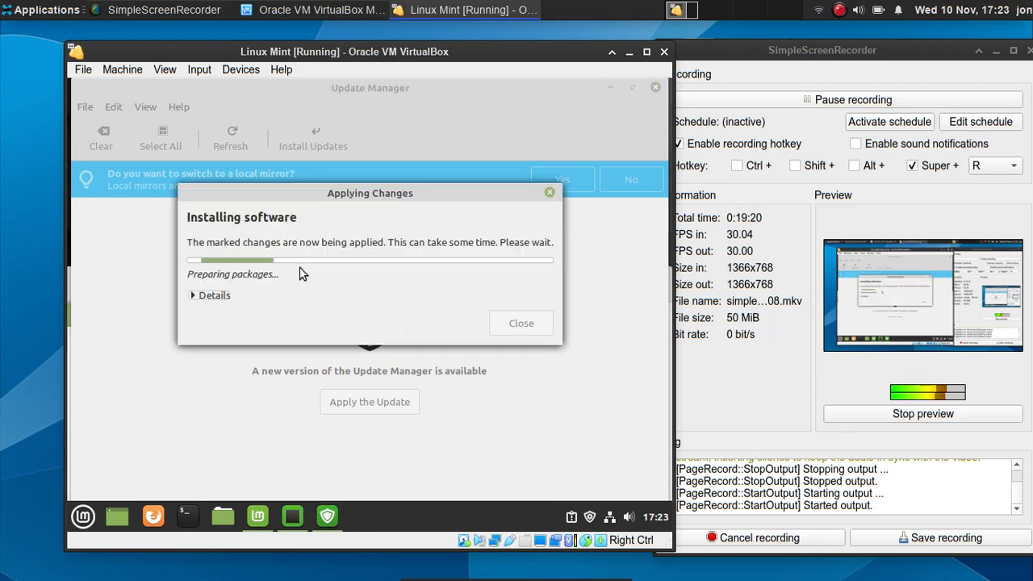
left_click(212, 295)
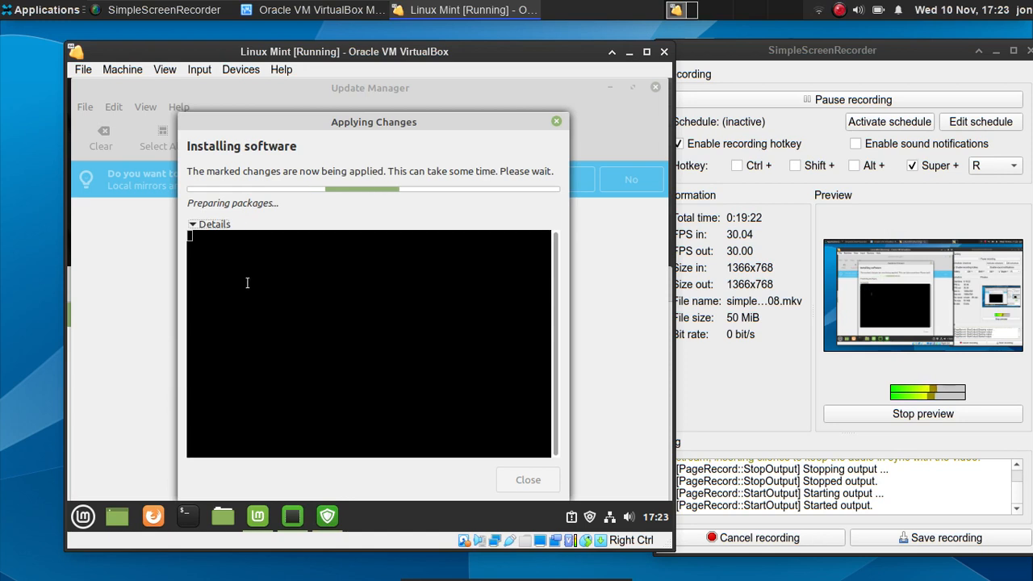
left_click(223, 223)
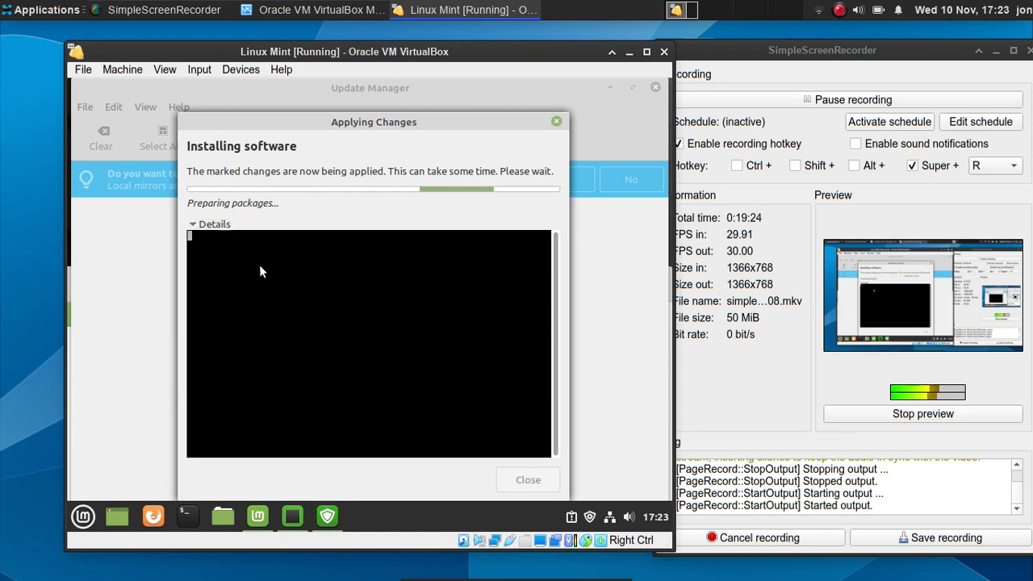
- Close Driver Manager and reposition the Applying Changes dialog while the self-update finishes
left_click(295, 506)
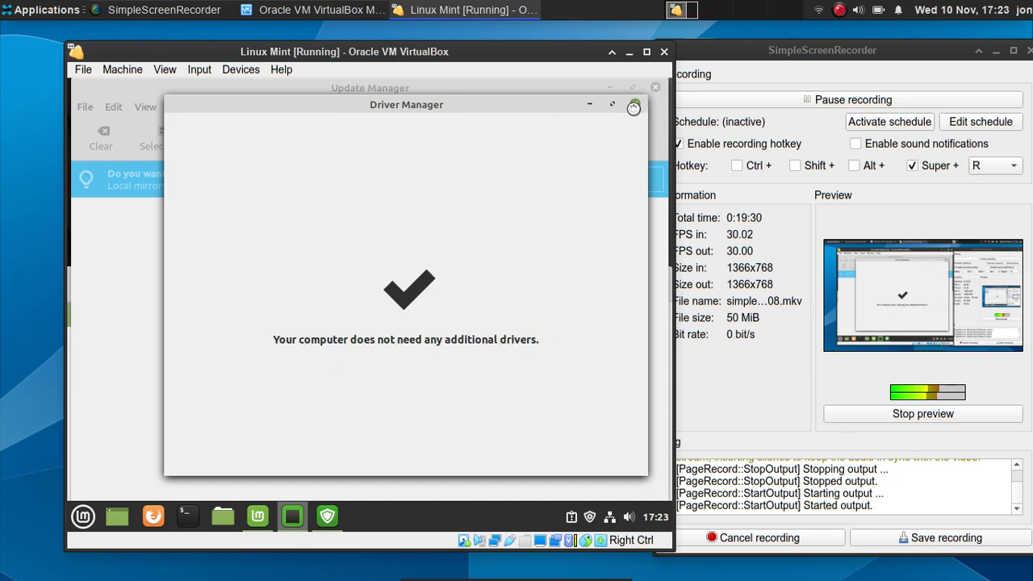
left_click(635, 107)
left_click_drag(414, 133, 448, 157)
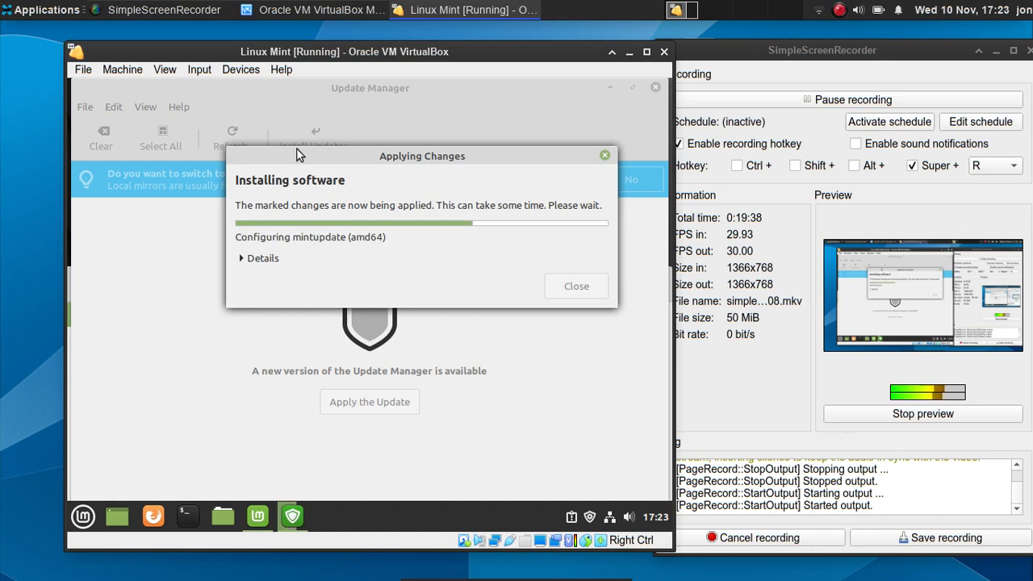
mouse_move(273, 204)
left_mouse_down()
mouse_move(261, 210)
mouse_move(279, 188)
left_mouse_up()
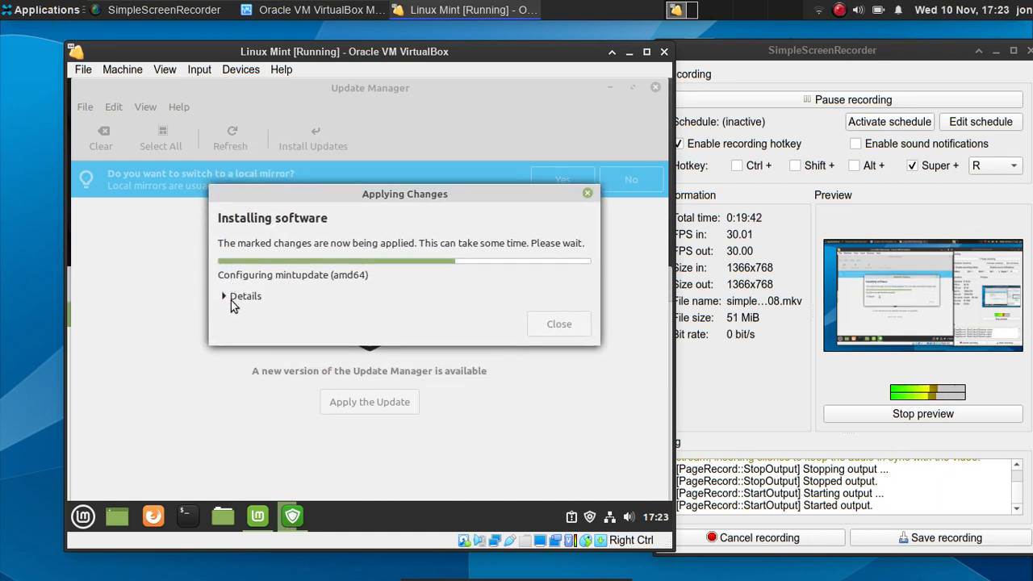
left_click(233, 297)
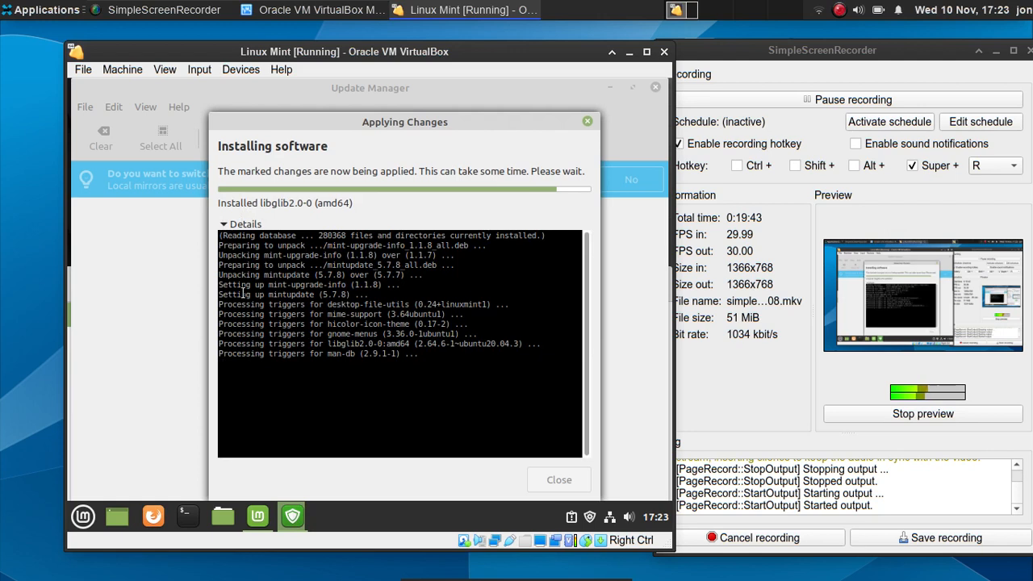
left_click(230, 224)
left_click_drag(267, 135, 248, 150)
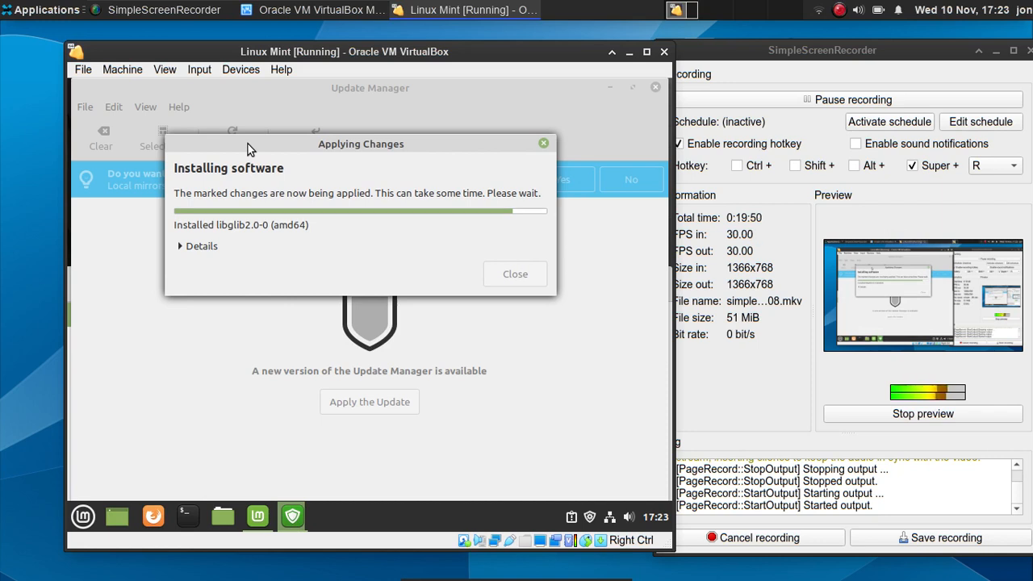
left_click_drag(249, 149, 281, 266)
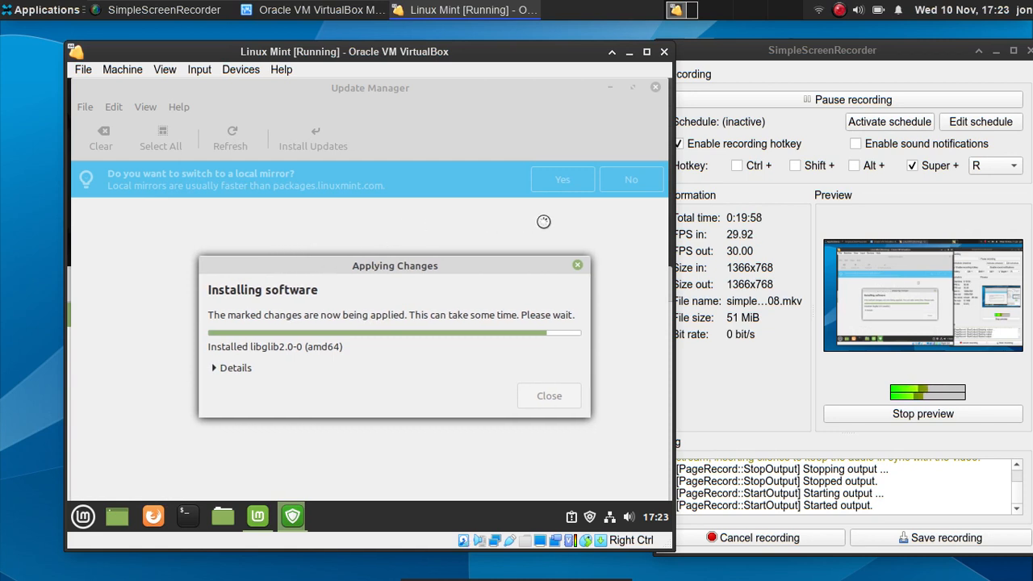
left_click(746, 57)
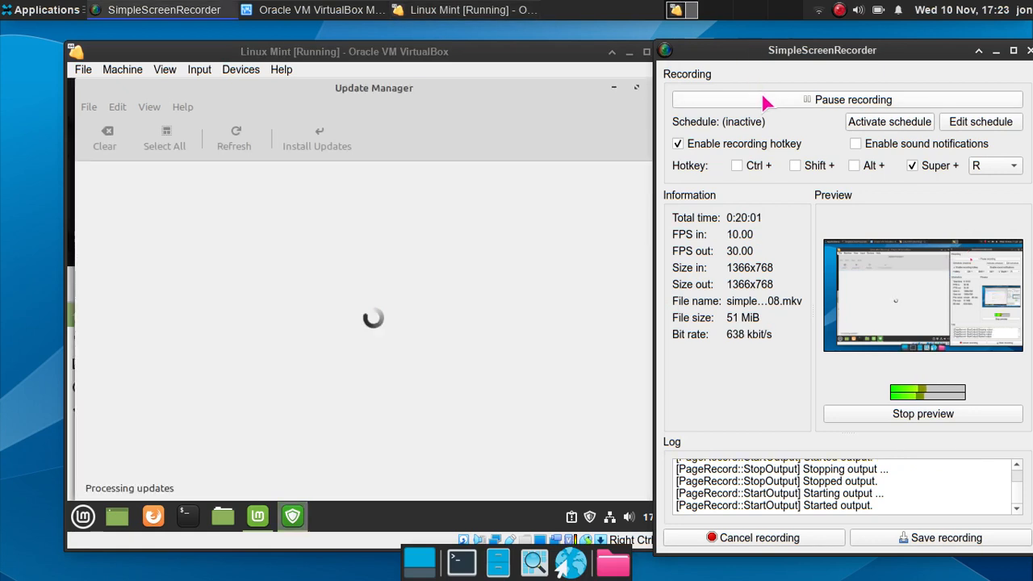
- Start installing all 92 selected updates from Update Manager
left_click(377, 88)
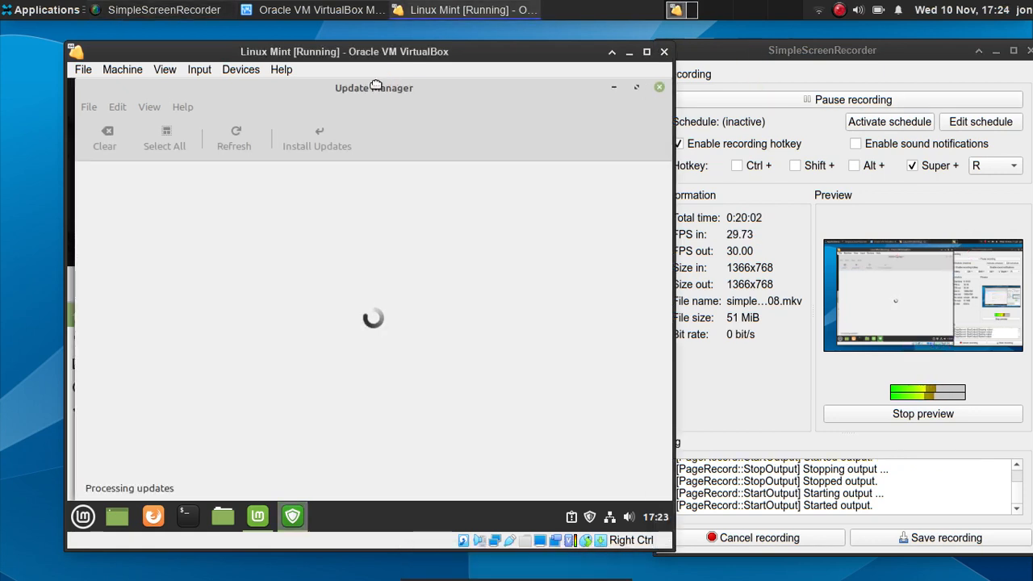
left_click_drag(376, 51, 368, 52)
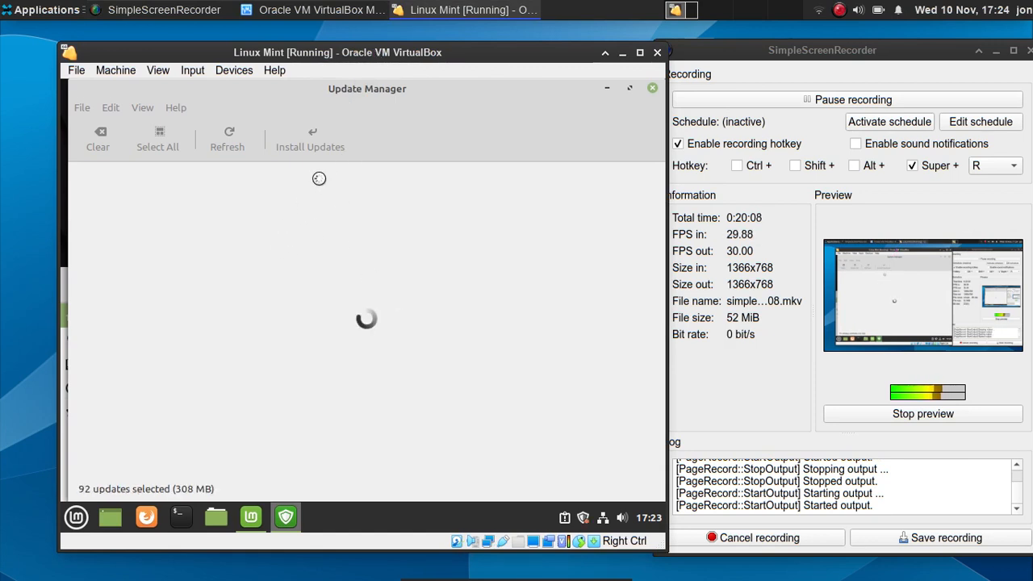
scroll(271, 281, "down", 20)
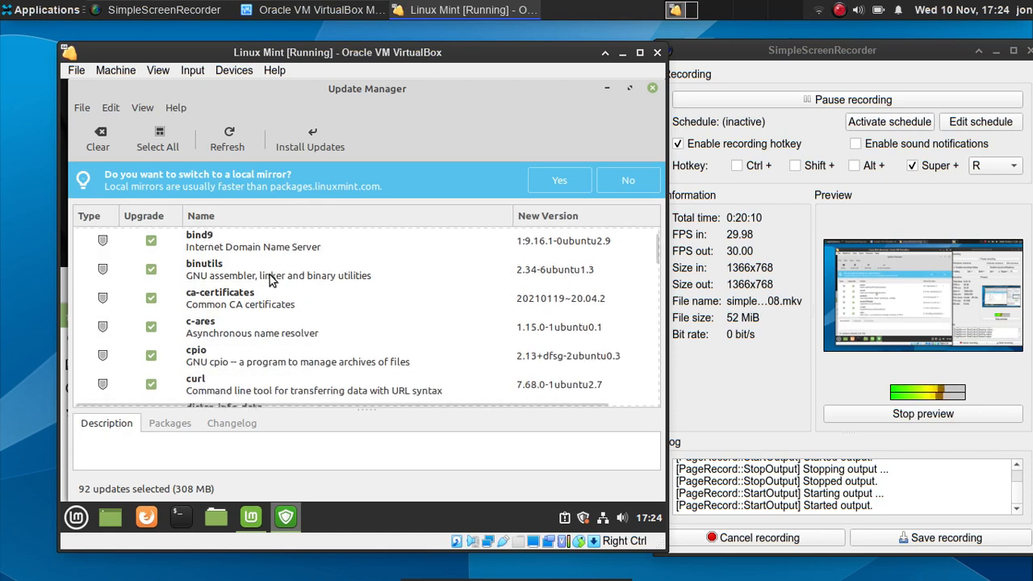
scroll(282, 258, "up", 5)
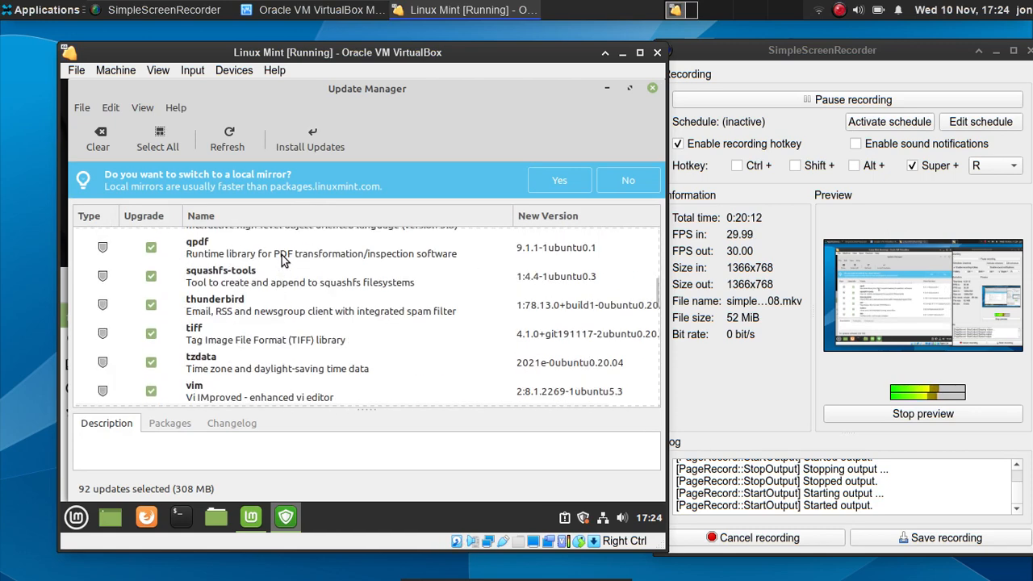
left_click(318, 129)
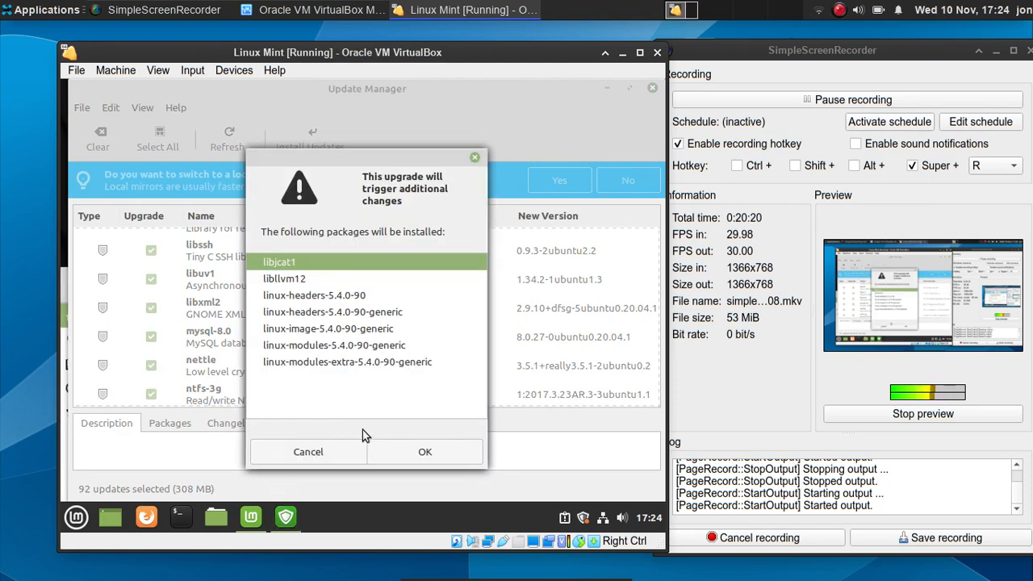
- Review the additional kernel packages list, accept it, and authenticate with the password
left_click(373, 348)
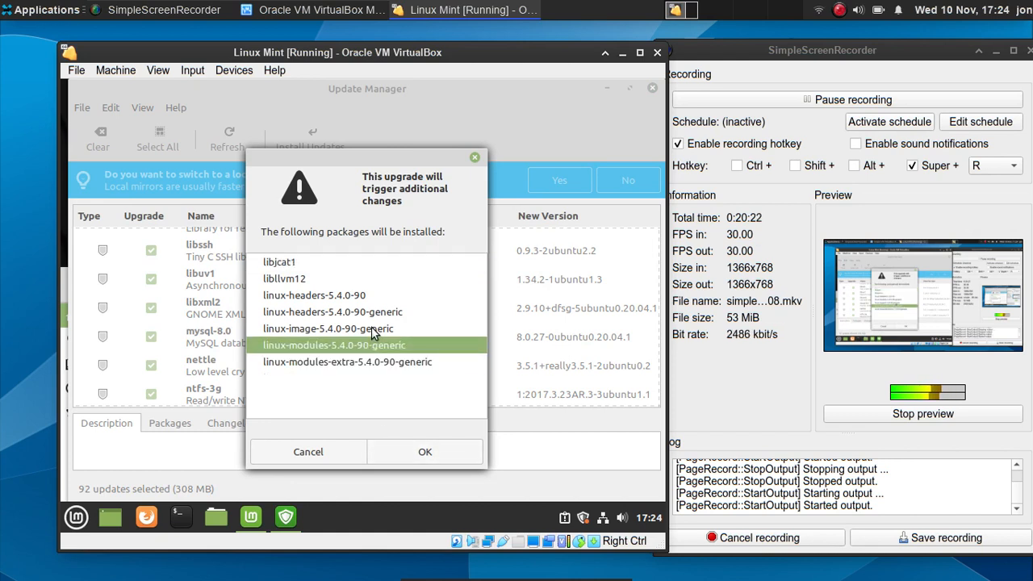
left_click(367, 313)
left_click(366, 301)
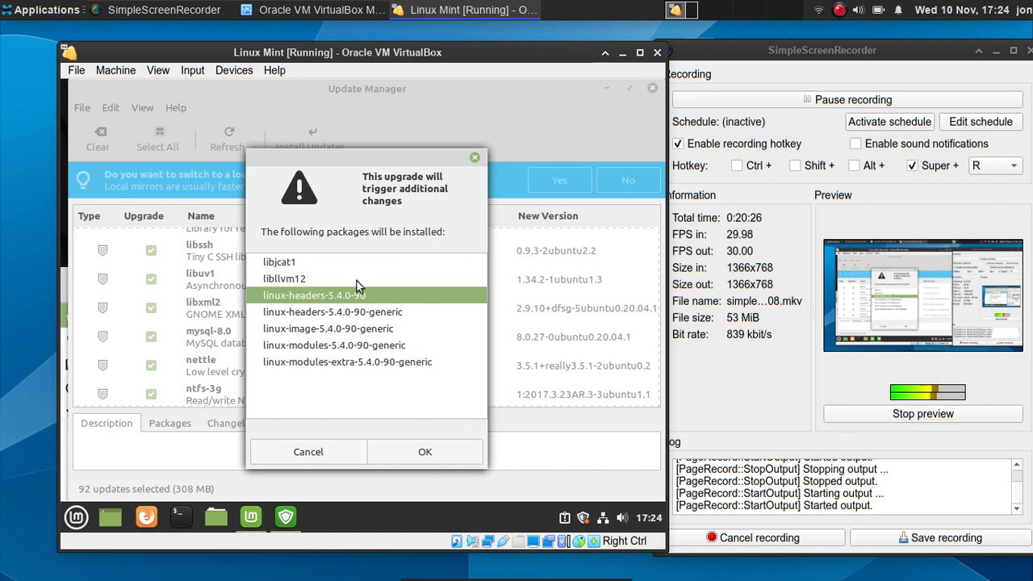
left_click(356, 281)
left_click(360, 314)
left_click(363, 333)
left_click(367, 364)
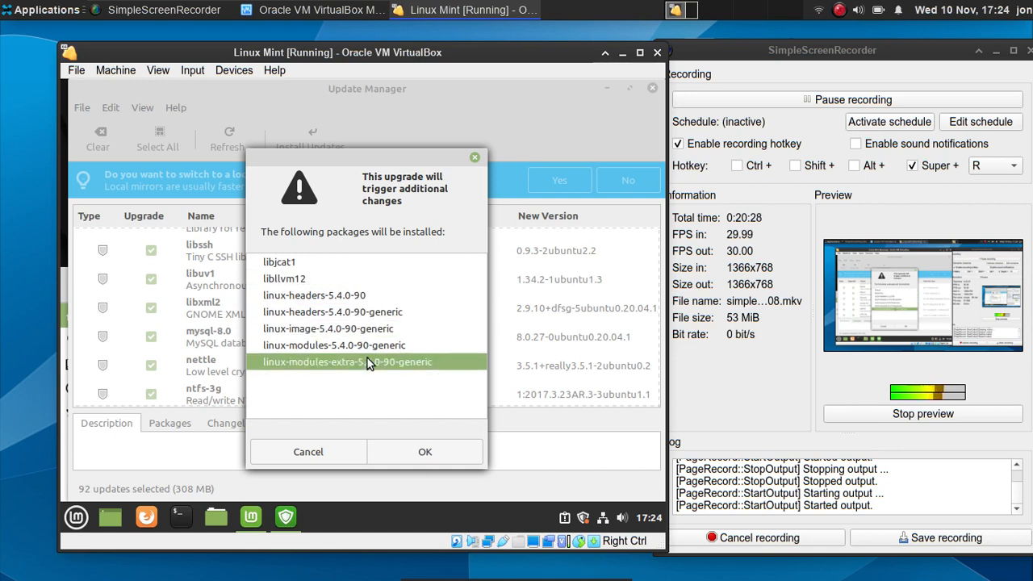
left_click(364, 347)
left_click(363, 331)
left_click(356, 315)
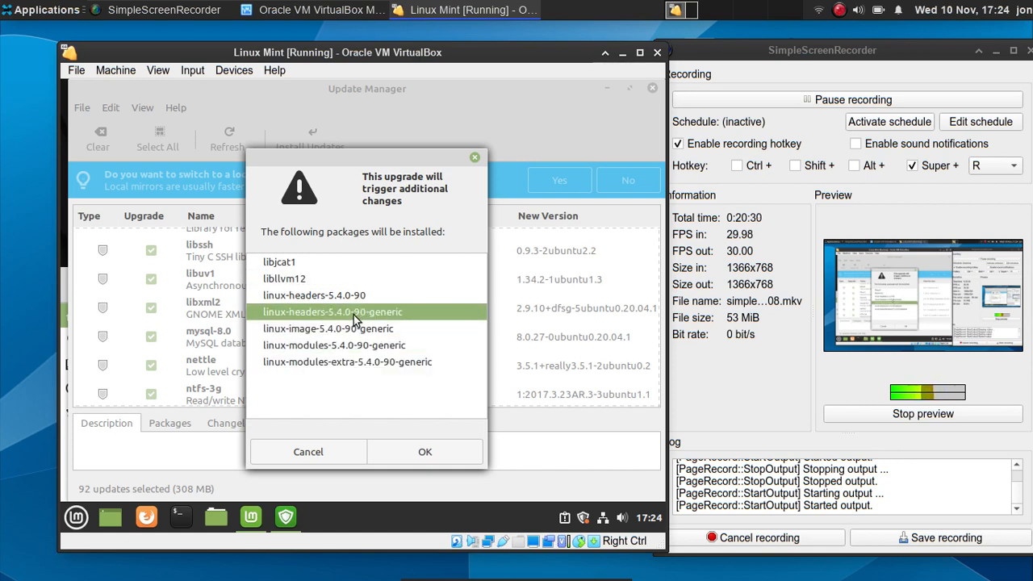
left_click(352, 292)
left_click(348, 283)
left_click(339, 263)
left_click(321, 299)
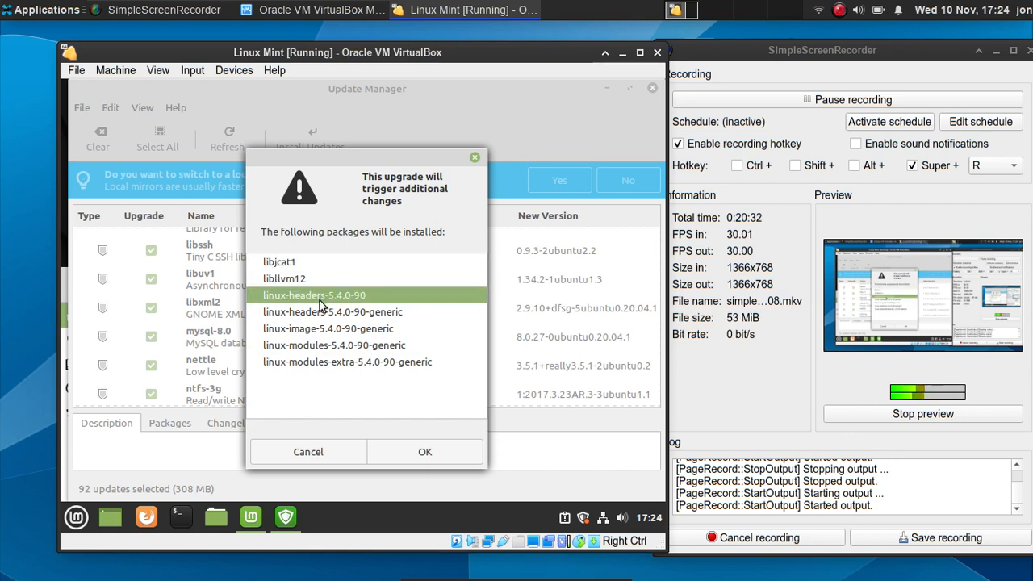
left_click(341, 332)
left_click(376, 368)
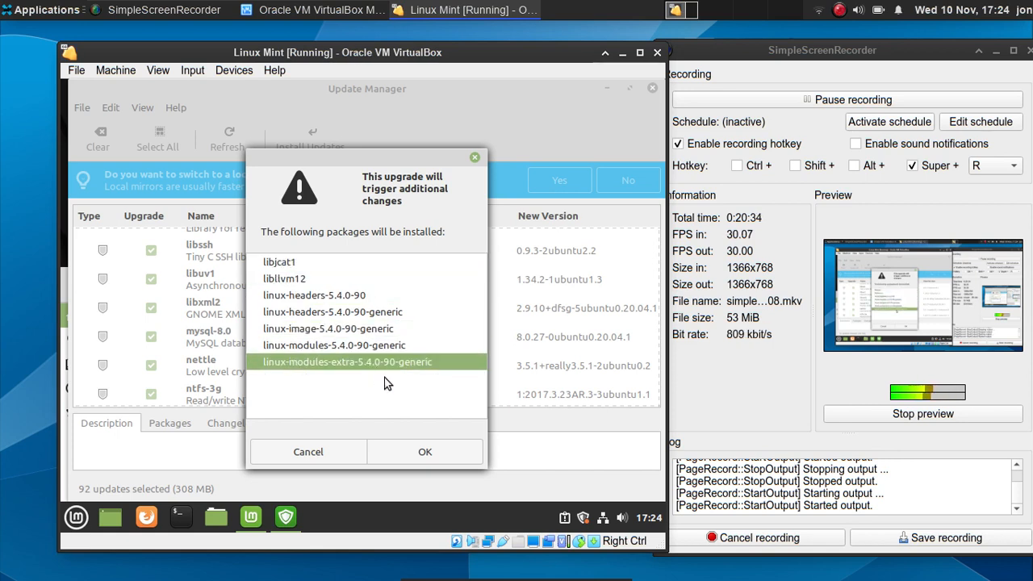
left_click(428, 451)
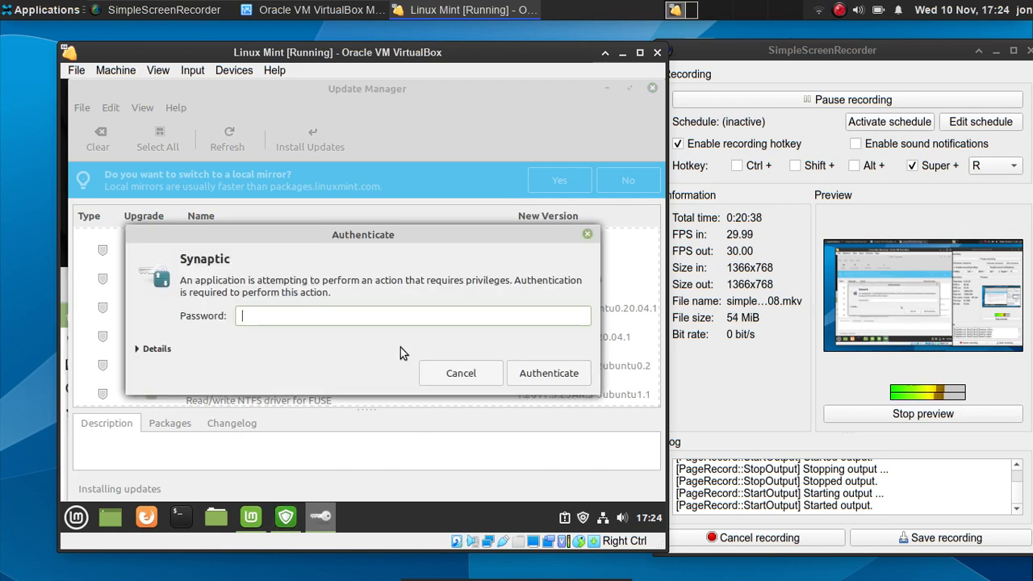
type("•••••")
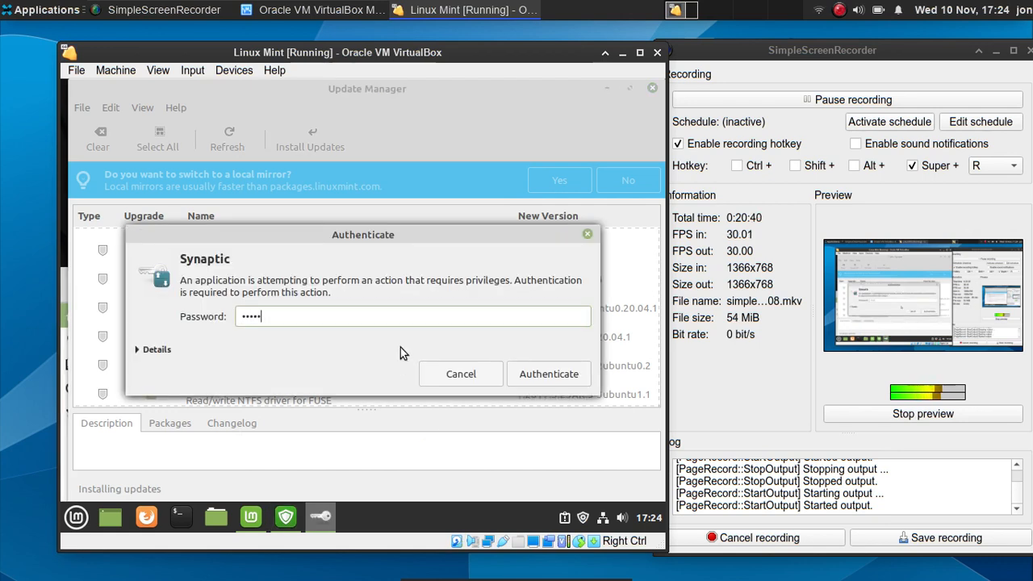
type("••")
key("Return")
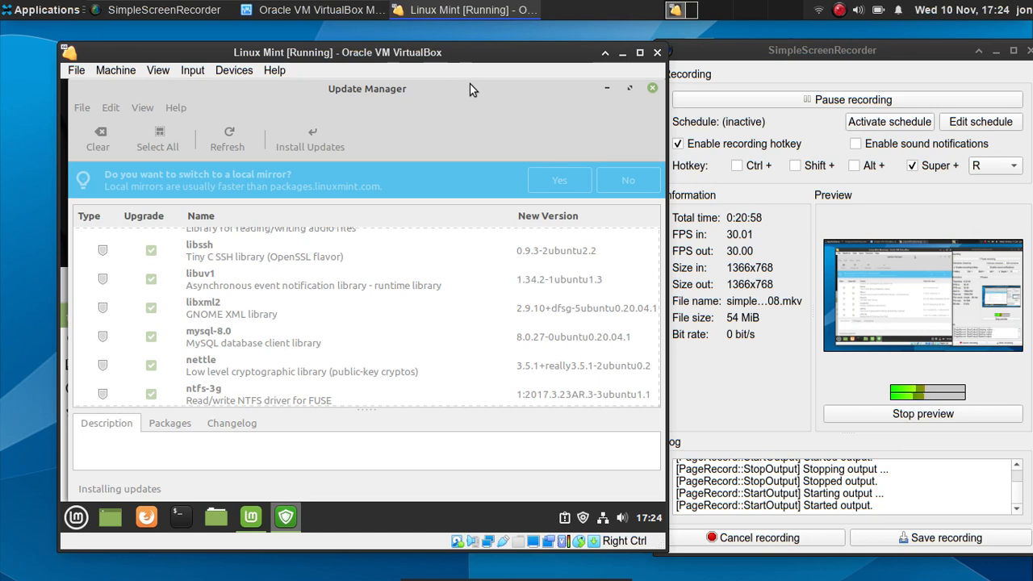
- Open Welcome's First Steps page and turn on the dark theme under Desktop Colours
left_click(249, 516)
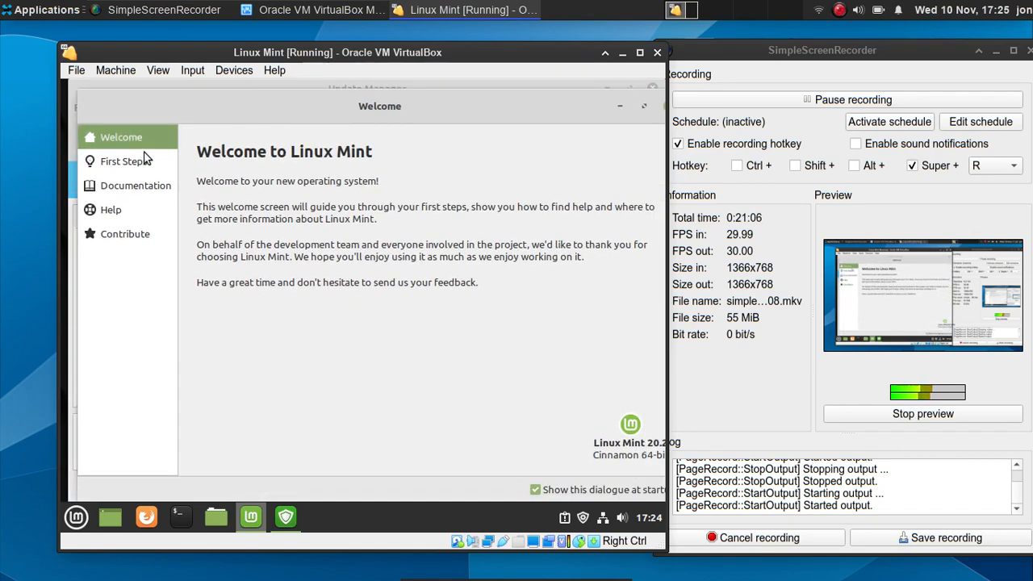
left_click(145, 158)
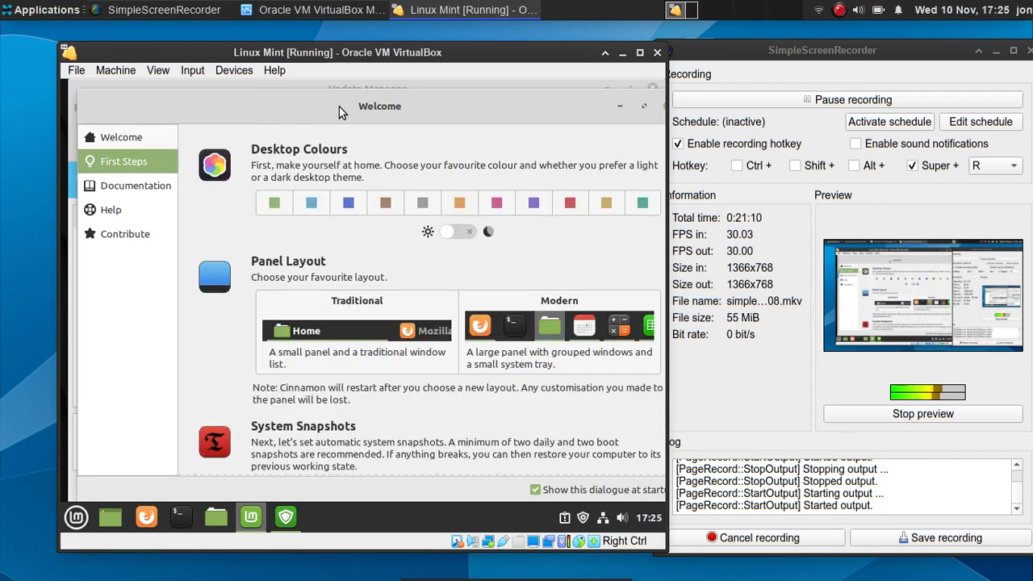
left_click_drag(338, 105, 355, 133)
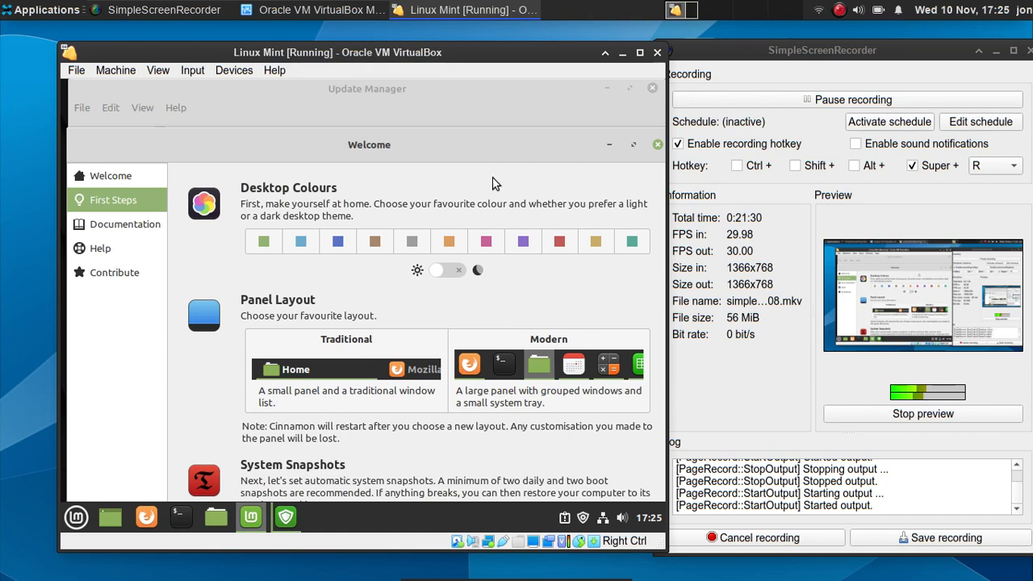
left_click(468, 269)
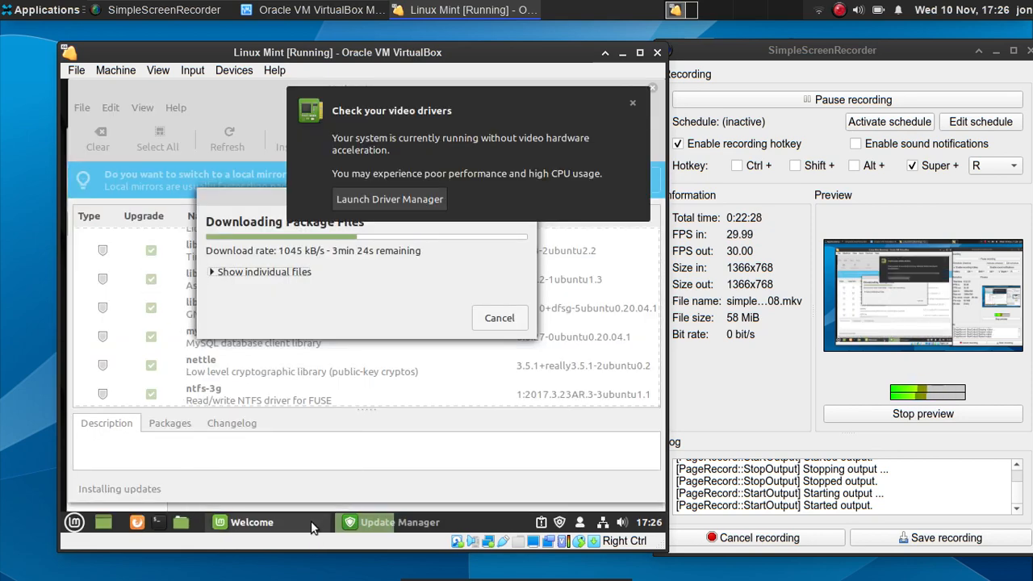
- Browse the Welcome screen's First Steps, Contribute and Help pages, then close the Welcome window
left_click(310, 524)
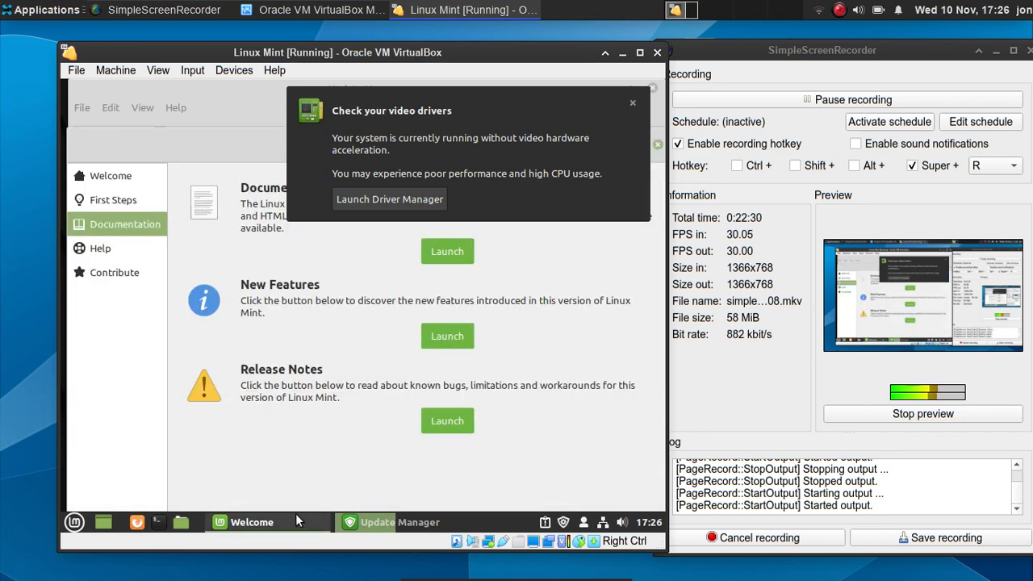
left_click(633, 103)
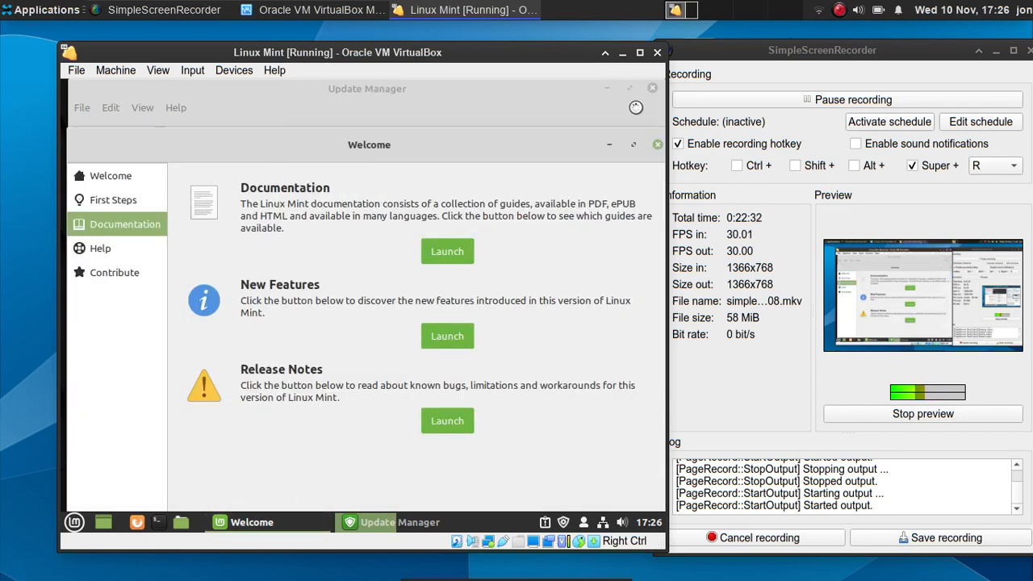
left_click(157, 196)
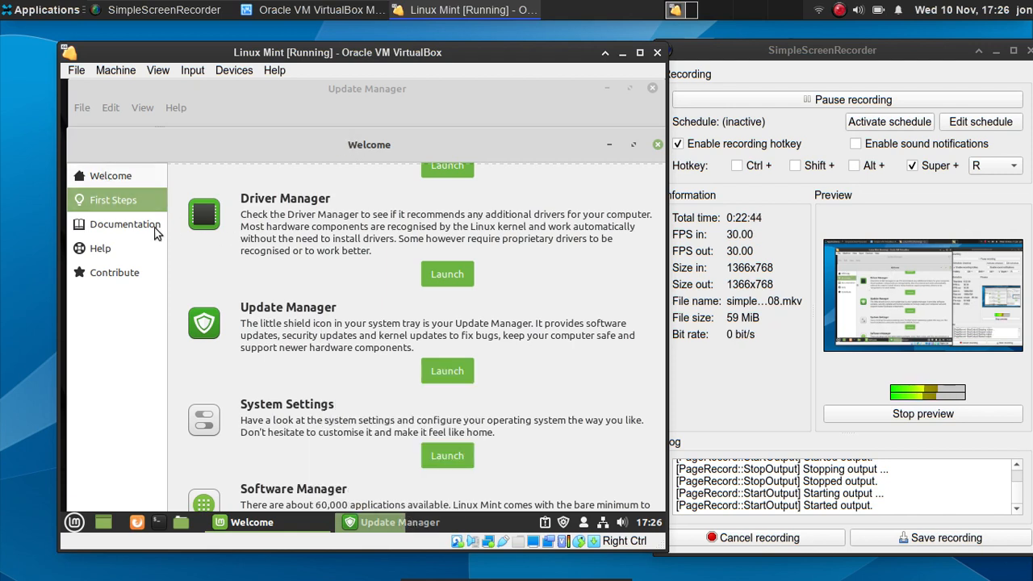
scroll(284, 230, "up", 5)
scroll(457, 237, "up", 1)
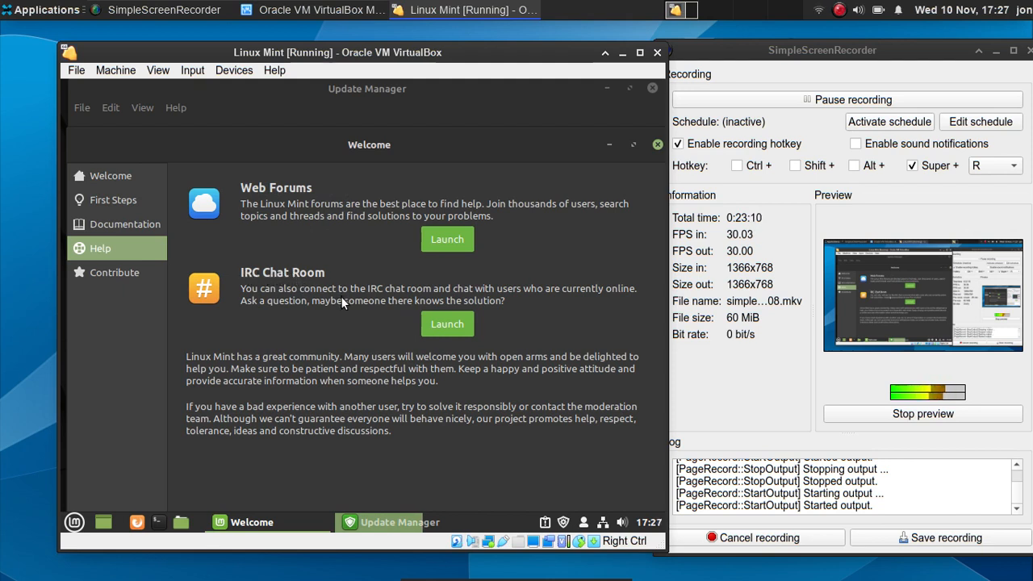
left_click(118, 271)
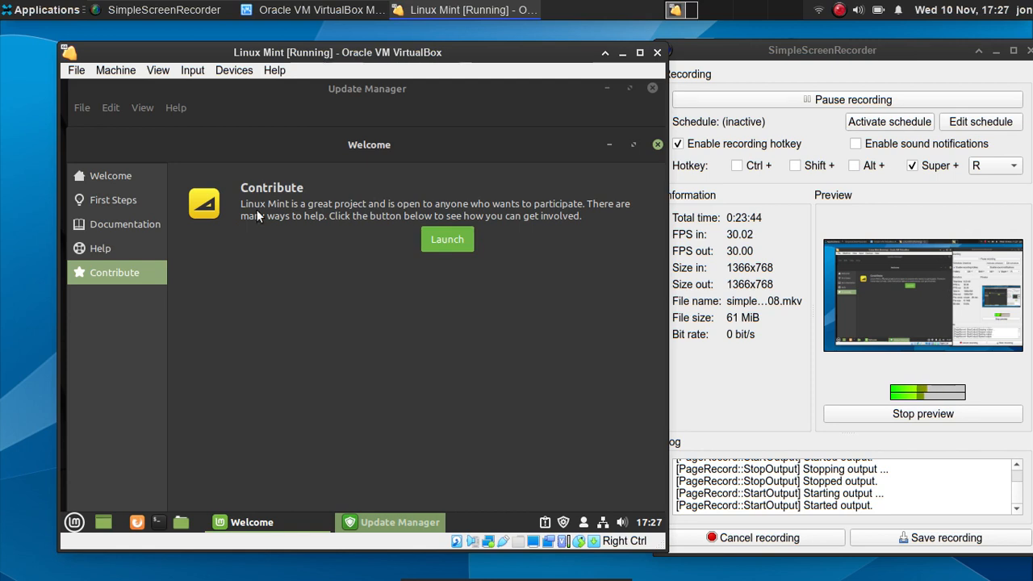
left_click(147, 239)
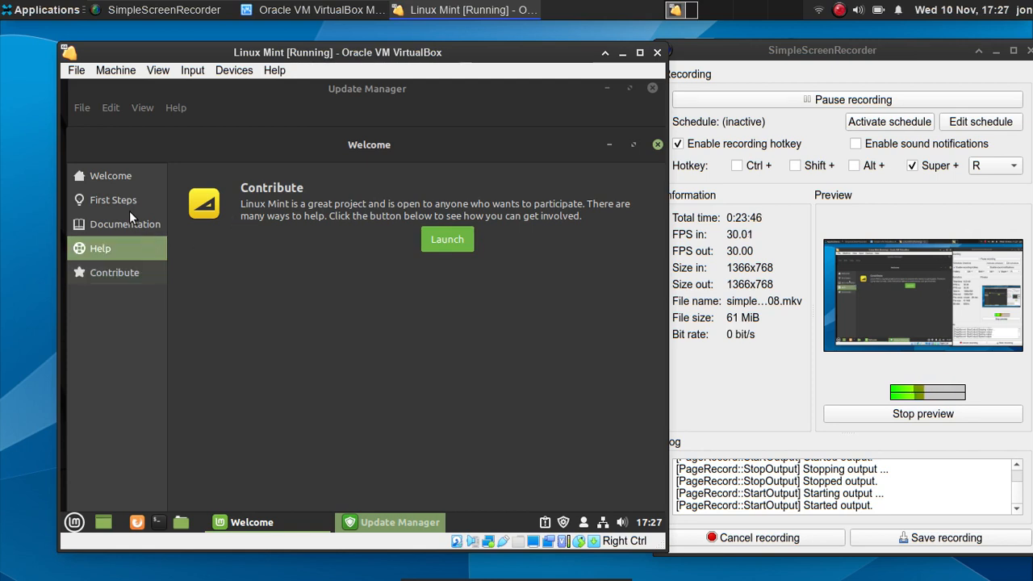
left_click(130, 199)
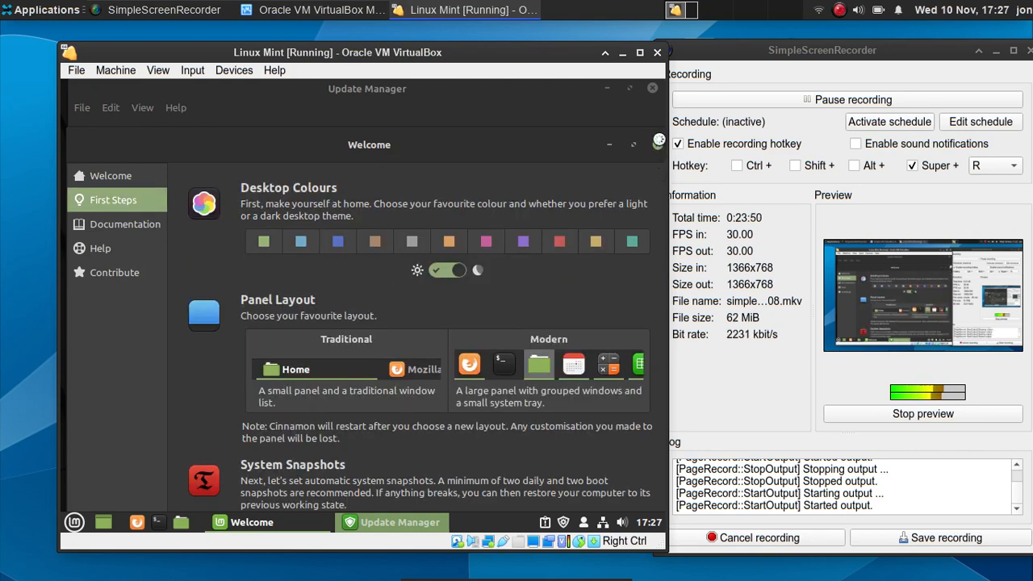
left_click(658, 144)
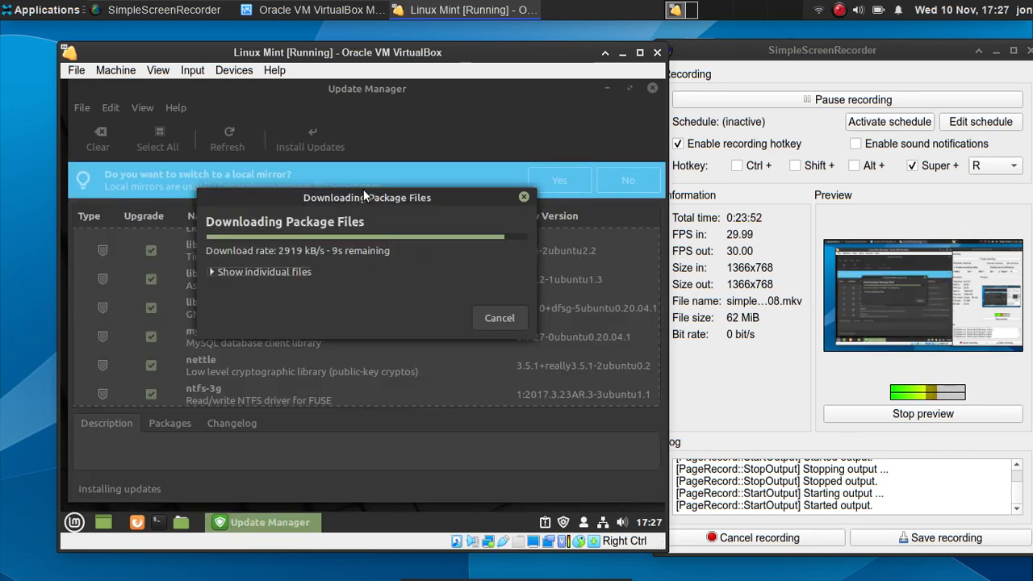
- Move the download dialog aside and browse the Mint menu through Office, Internet, Graphics to Accessories
left_click_drag(375, 192, 403, 184)
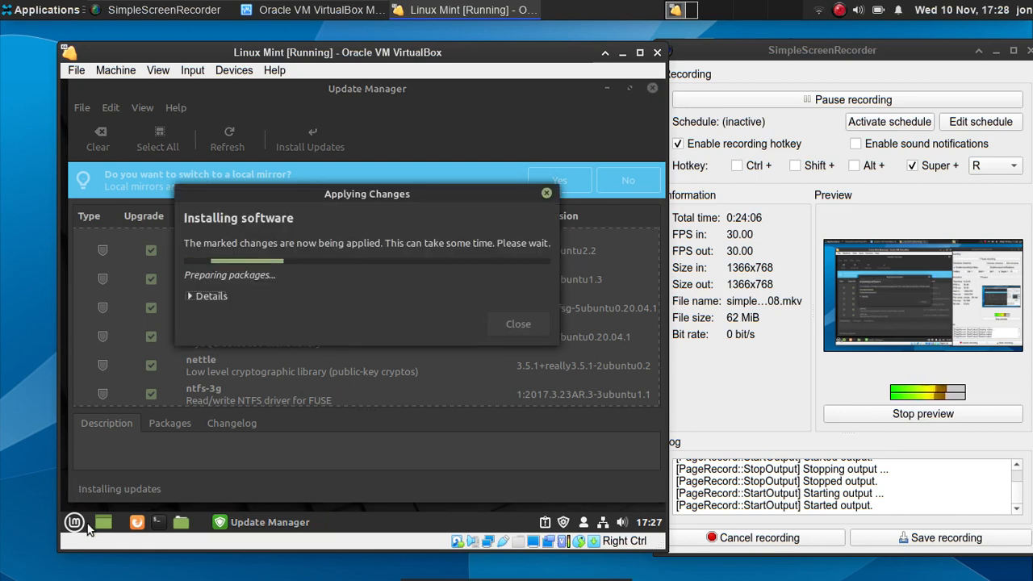
left_click(76, 523)
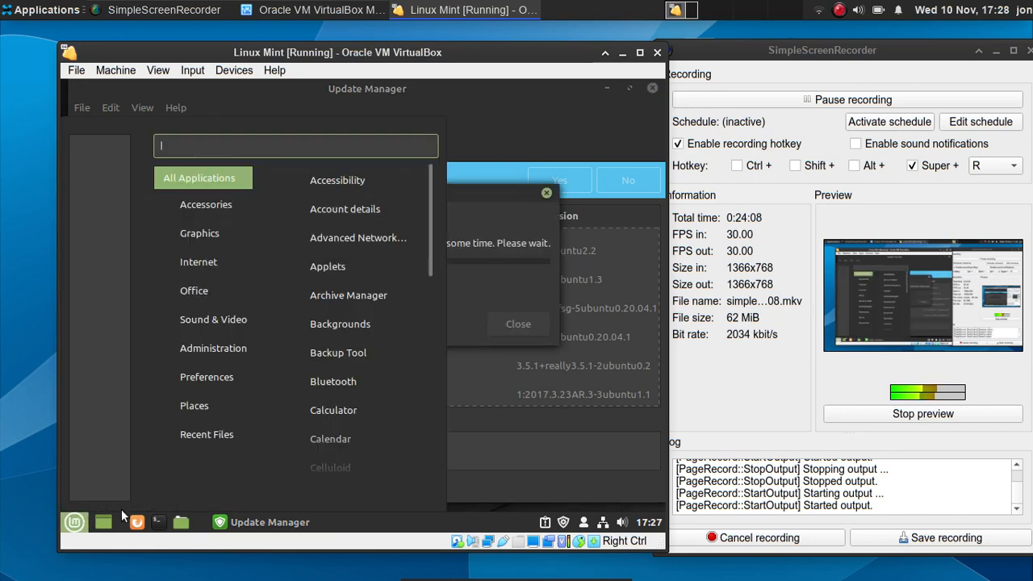
mouse_move(211, 286)
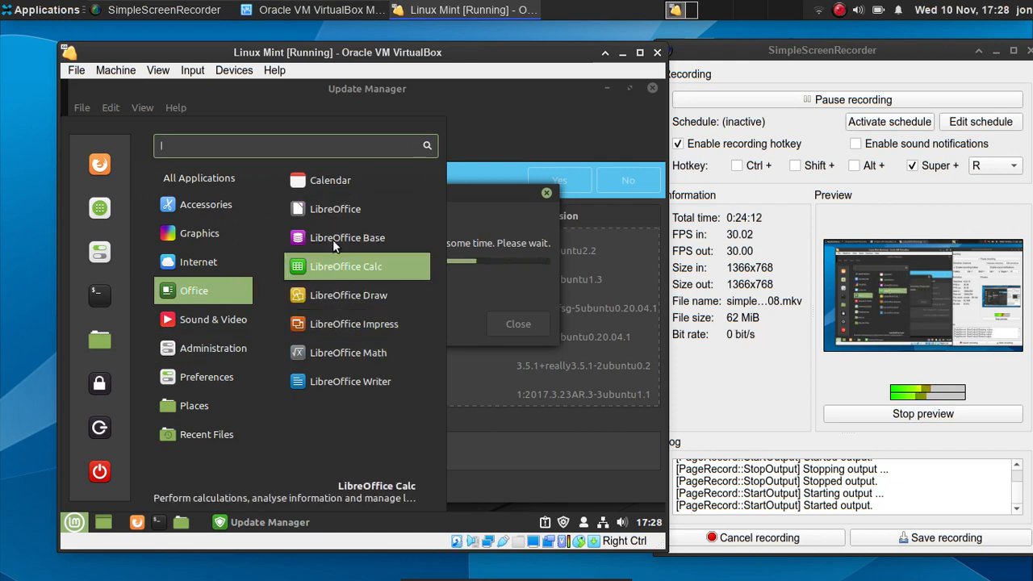
mouse_move(212, 263)
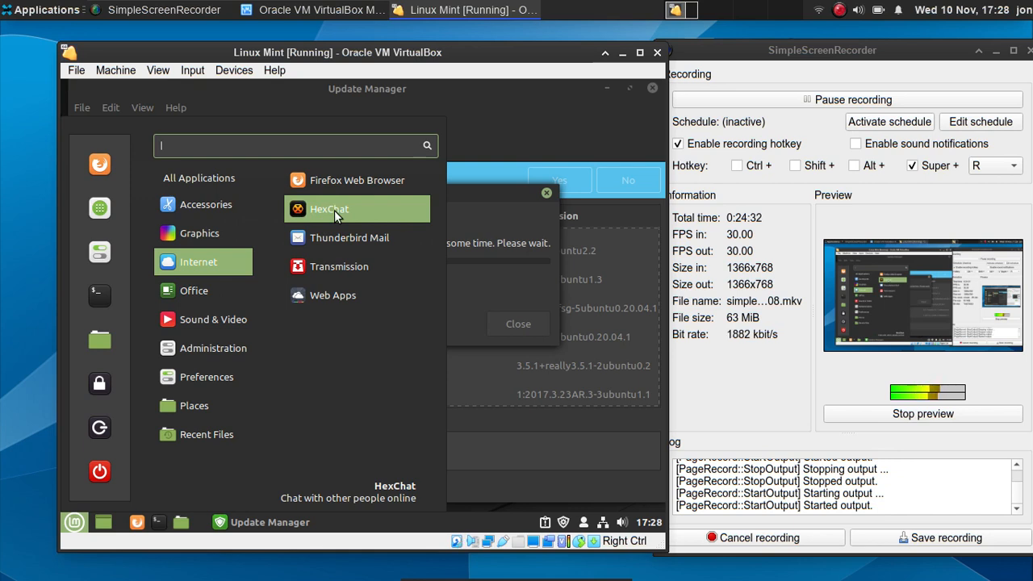
mouse_move(234, 225)
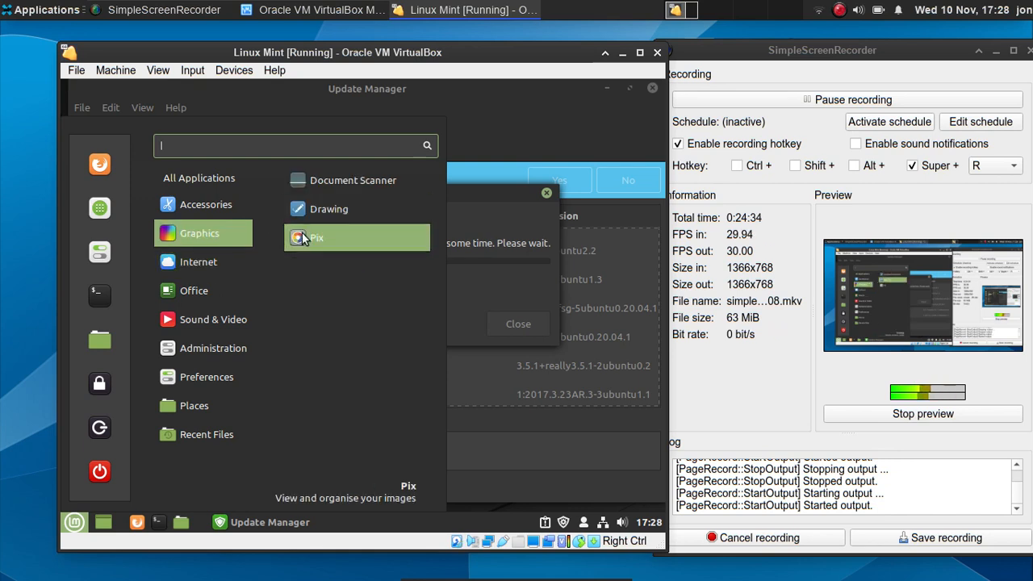
mouse_move(241, 204)
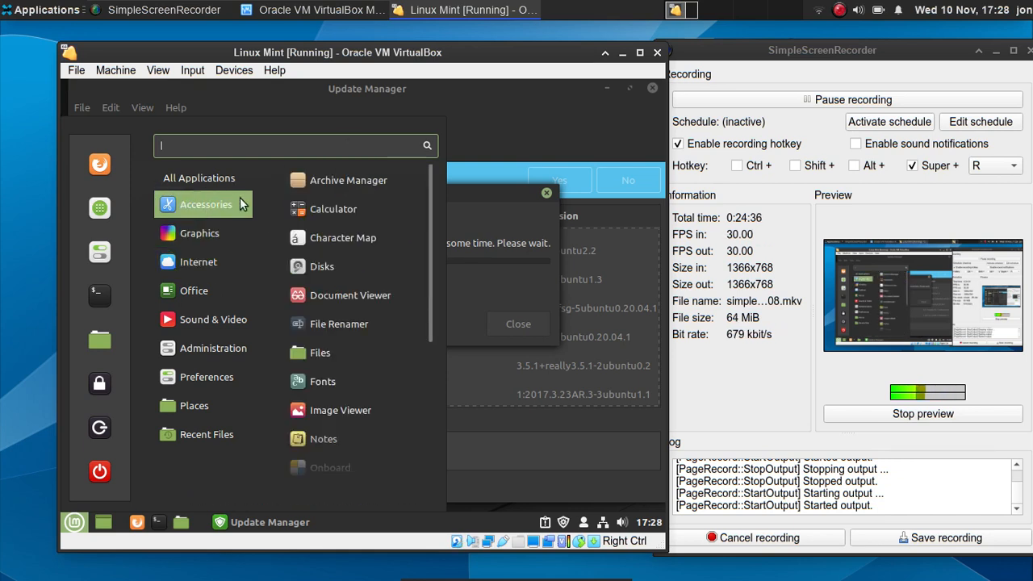
- Launch Disks and inspect the SMART assessment and each partition of the 33 GB disk
left_click(324, 259)
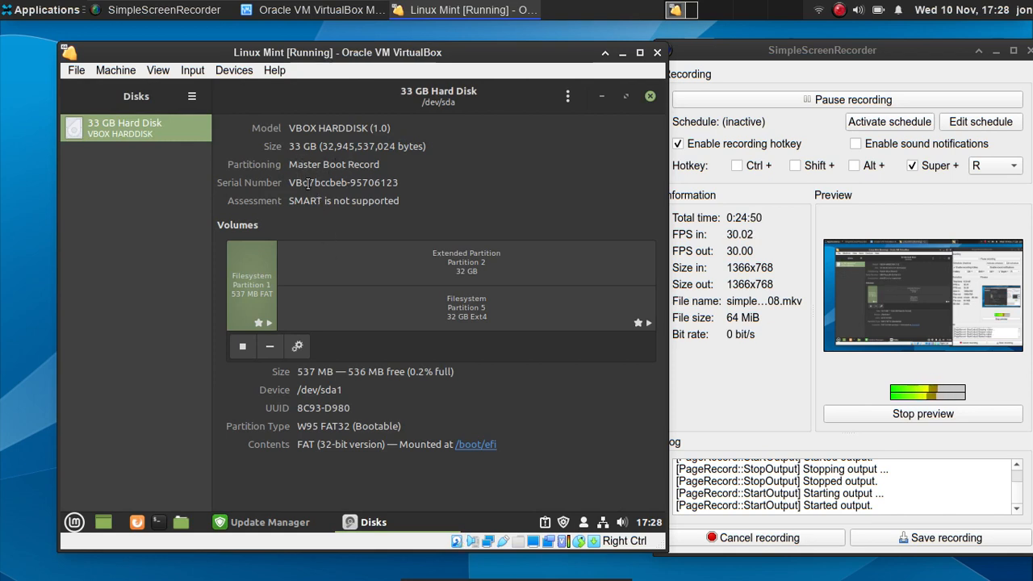
left_click_drag(325, 202, 391, 216)
left_click(398, 199)
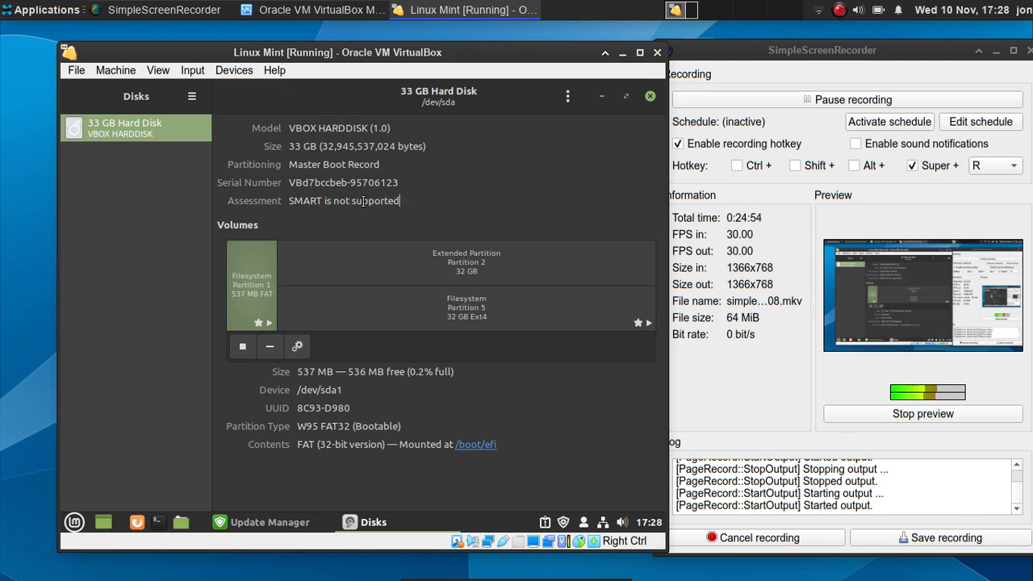
triple_click(367, 203)
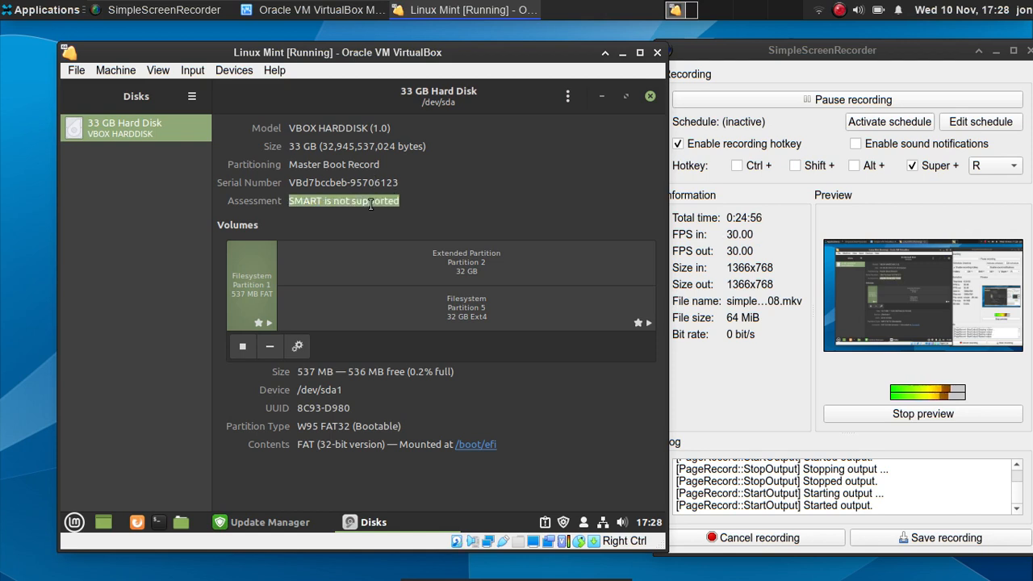
left_click(361, 203)
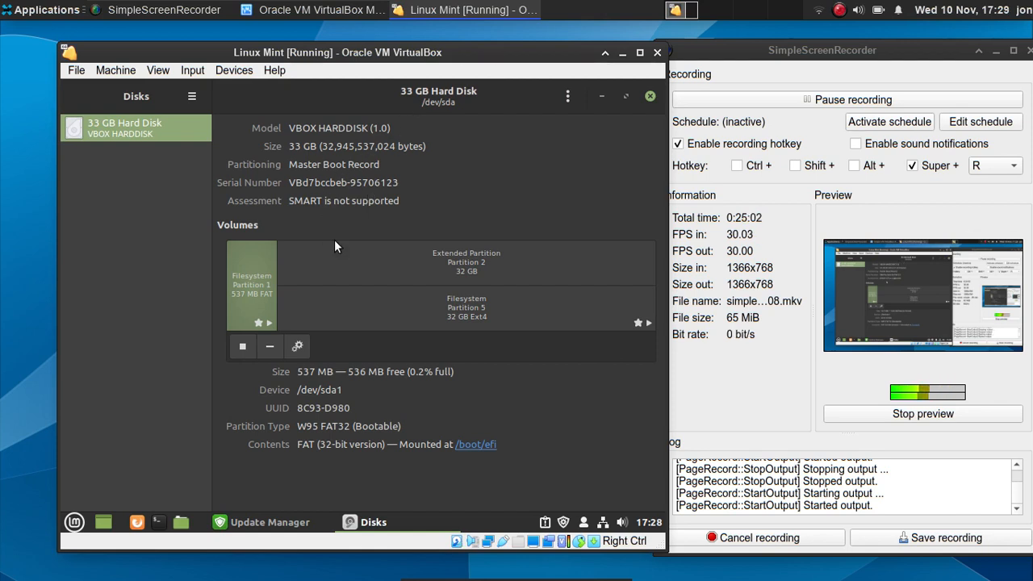
left_click(401, 270)
left_click(401, 296)
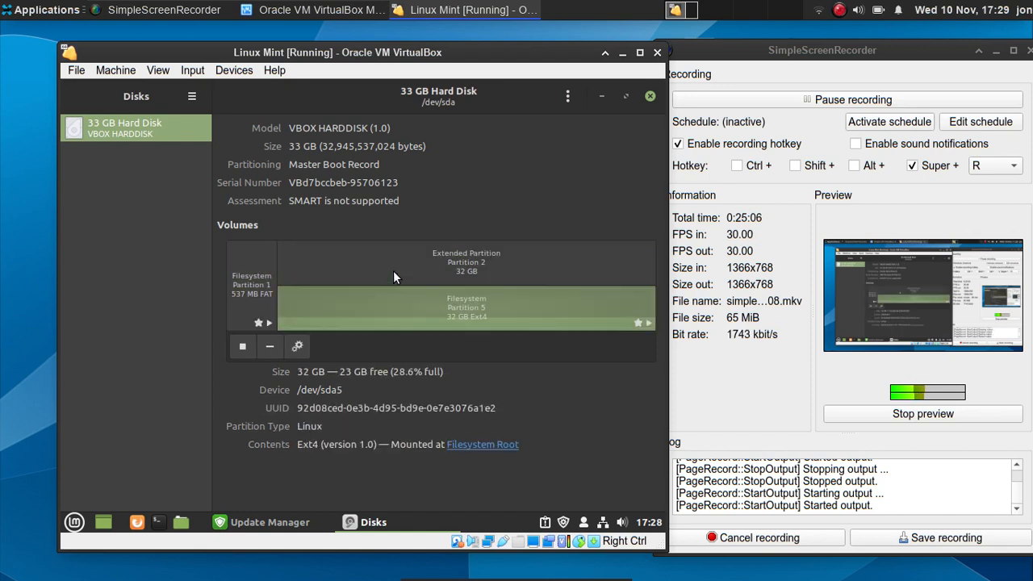
left_click(393, 270)
left_click(235, 263)
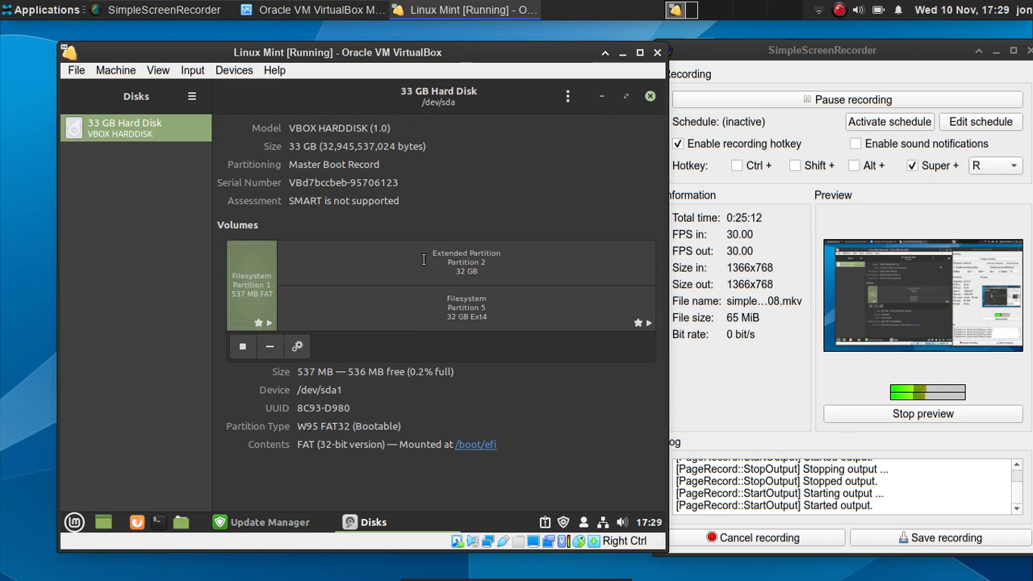
- Check the update progress, then close Disks after dismissing its drive actions menu
left_click(254, 523)
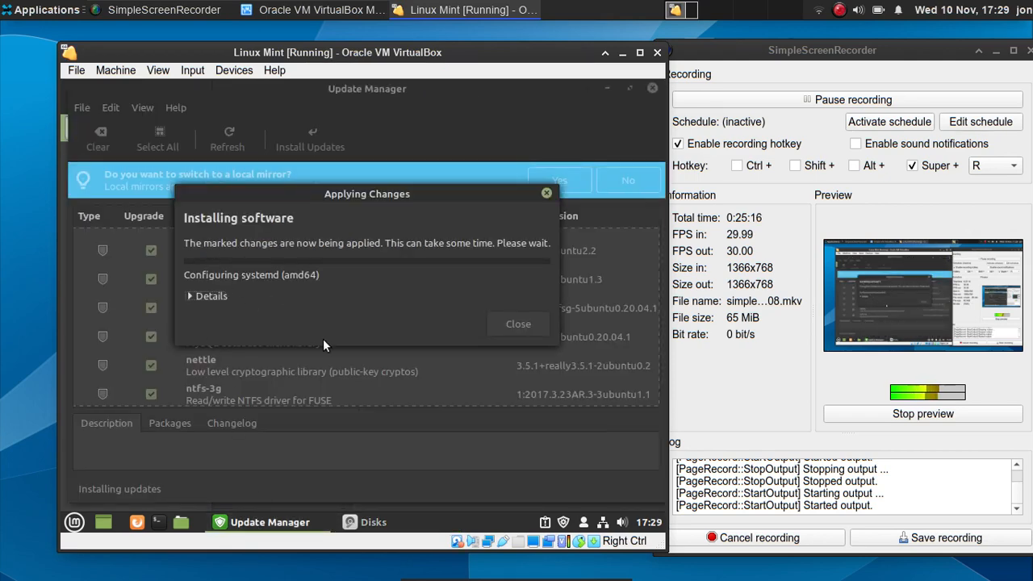
left_click(392, 528)
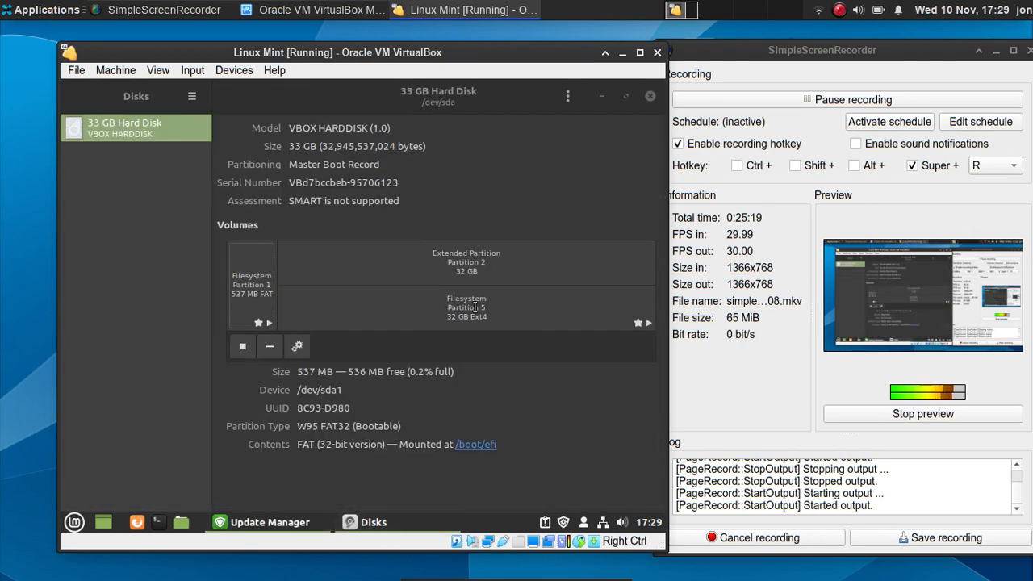
left_click(648, 98)
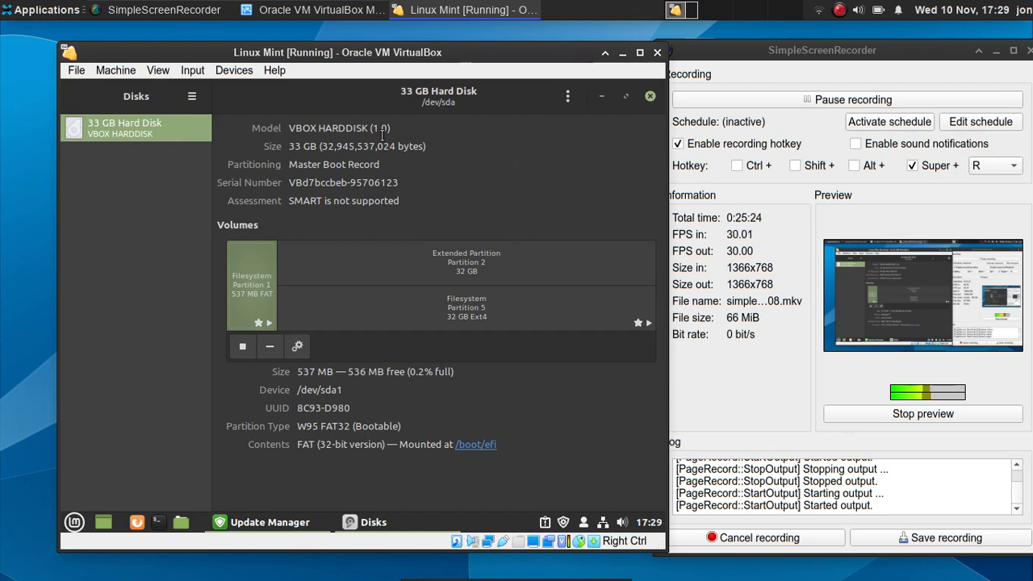
left_click(568, 96)
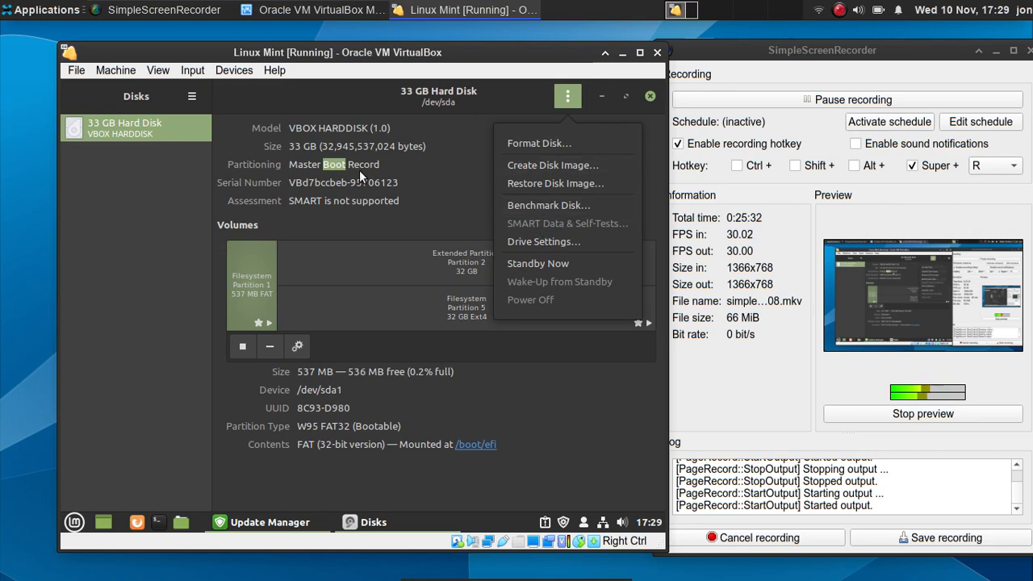
left_click(643, 99)
left_click(645, 99)
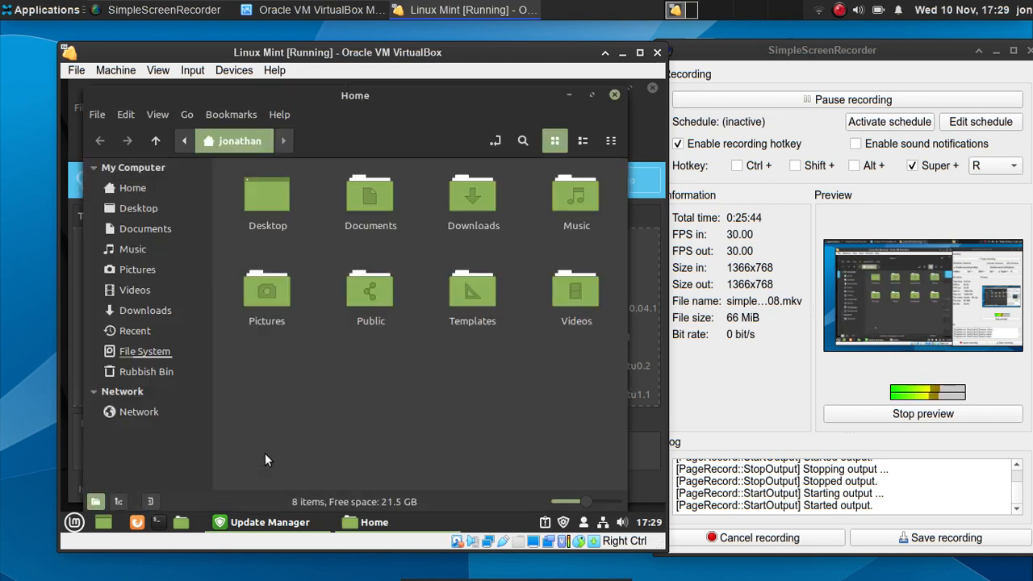
- Open the empty Downloads folder and check its right-click context menu
double_click(454, 199)
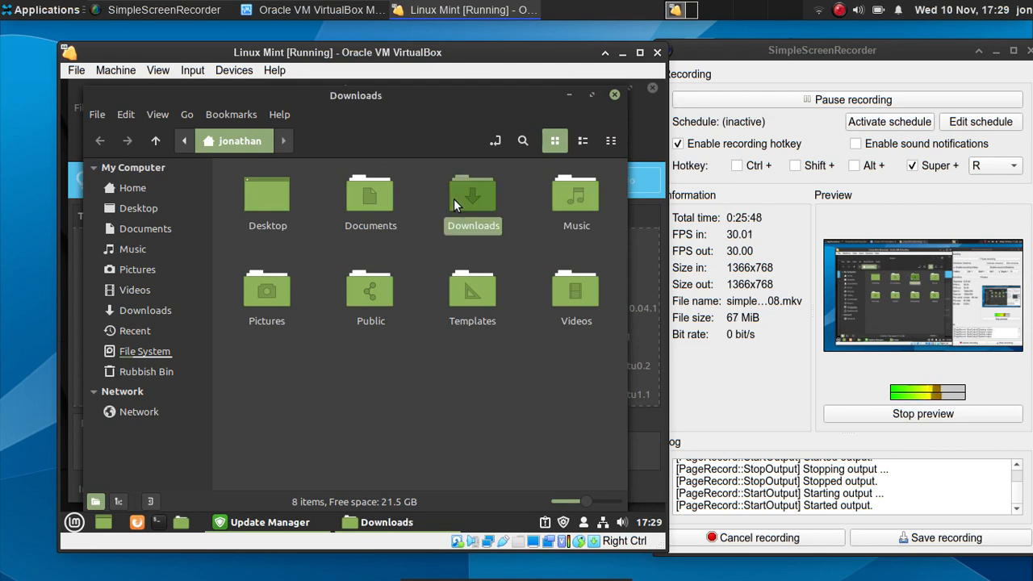
right_click(327, 212)
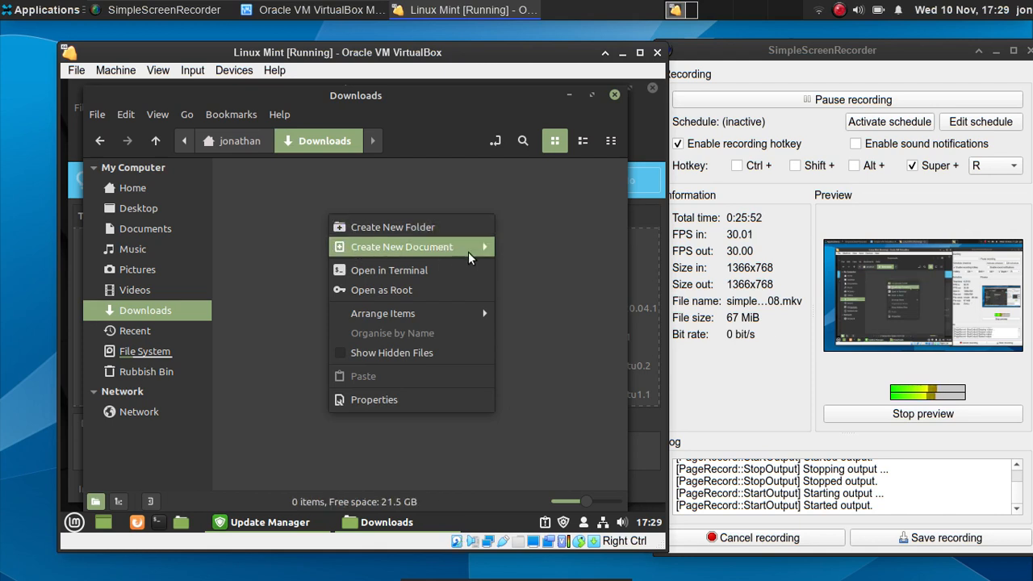
mouse_move(468, 251)
left_click(521, 196)
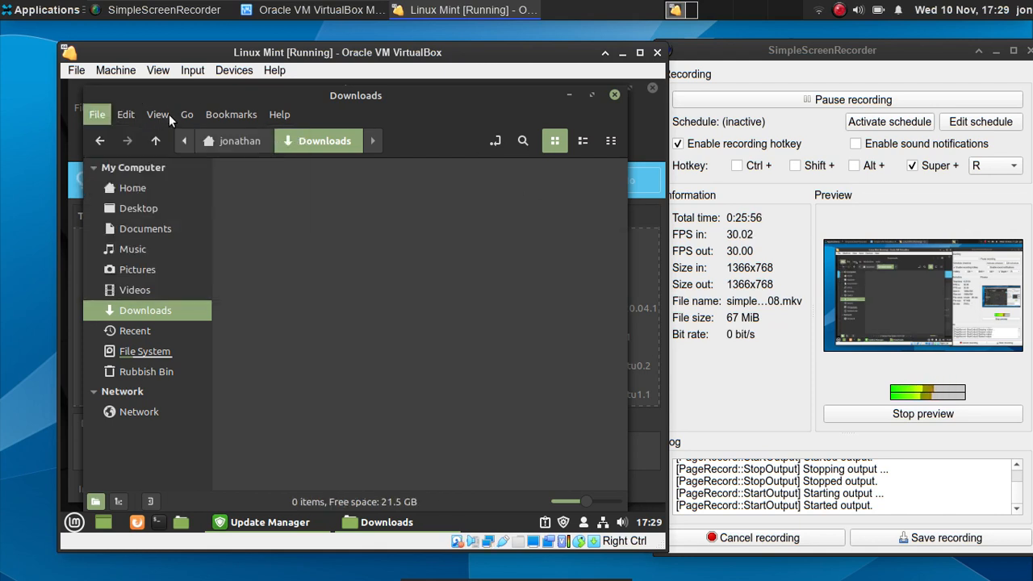
- Check Nemo's version 5.0.3 in Help > About, close the file manager, and launch a terminal
left_click(283, 116)
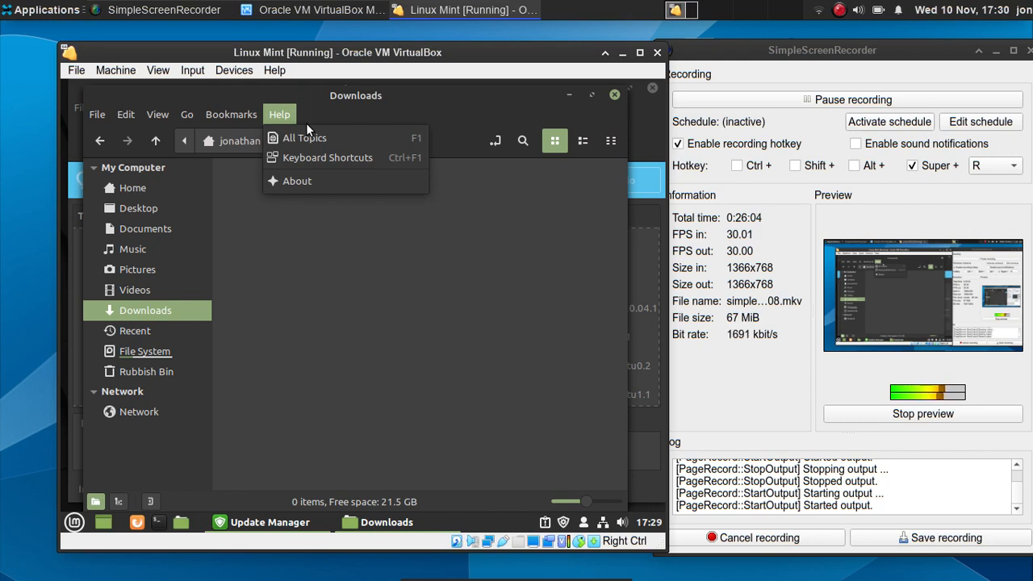
left_click(312, 218)
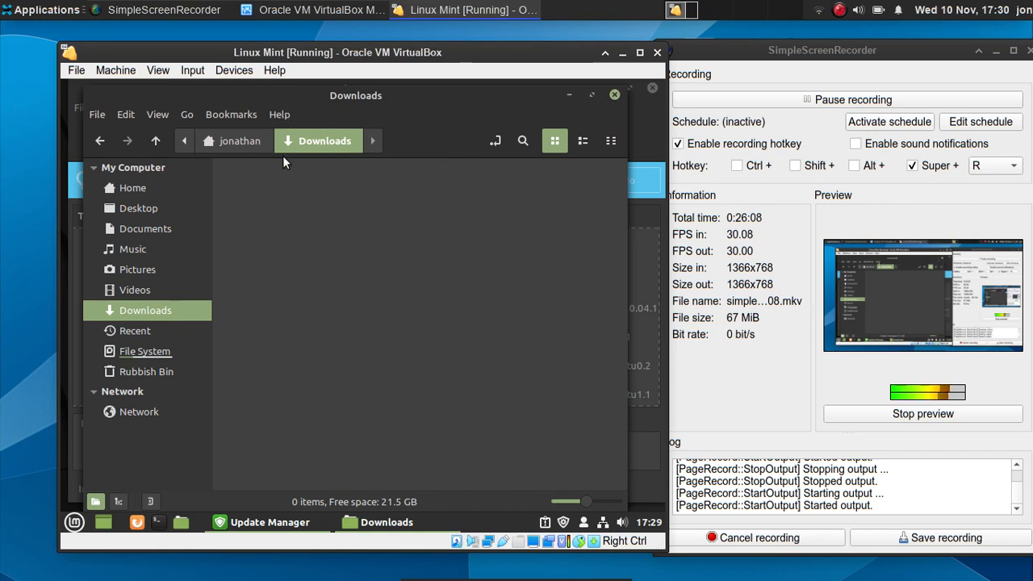
left_click(280, 114)
left_click(371, 234)
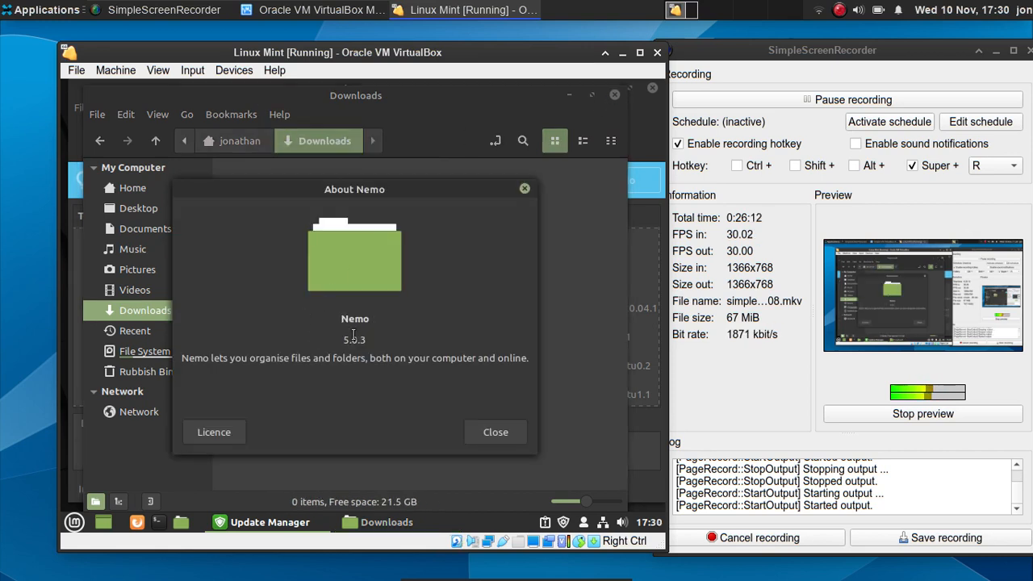
left_click(478, 424)
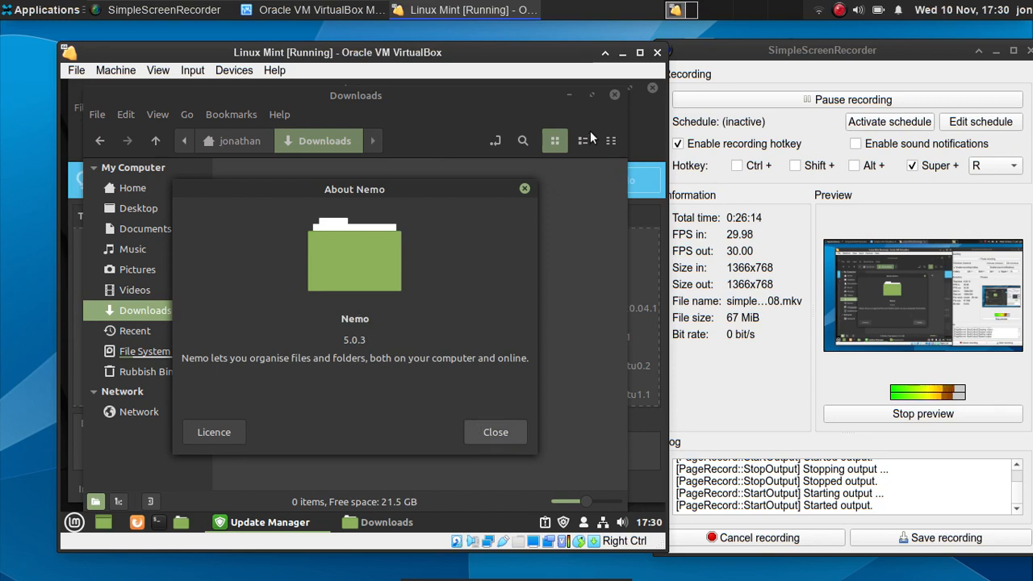
left_click(615, 96)
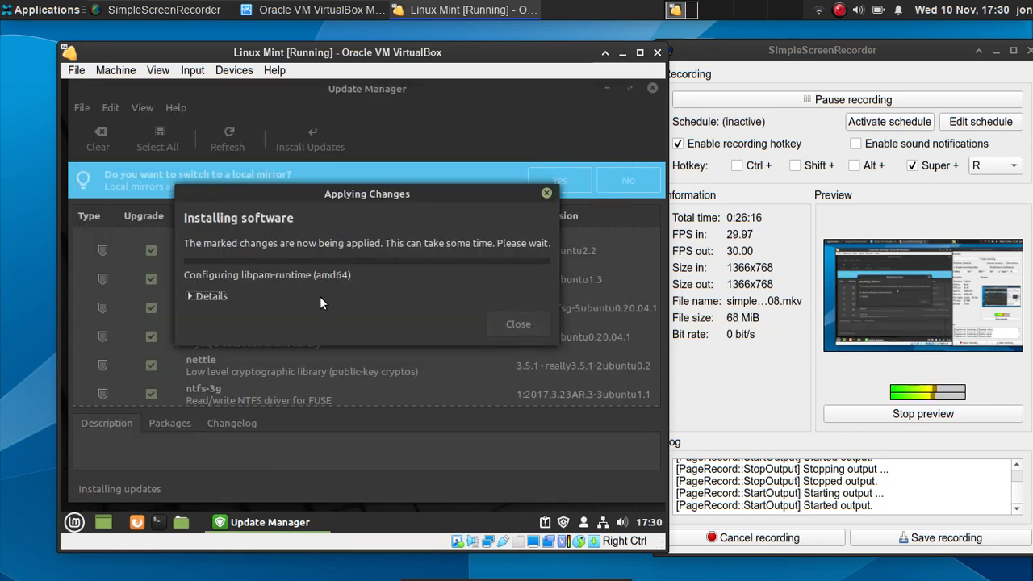
left_click(160, 523)
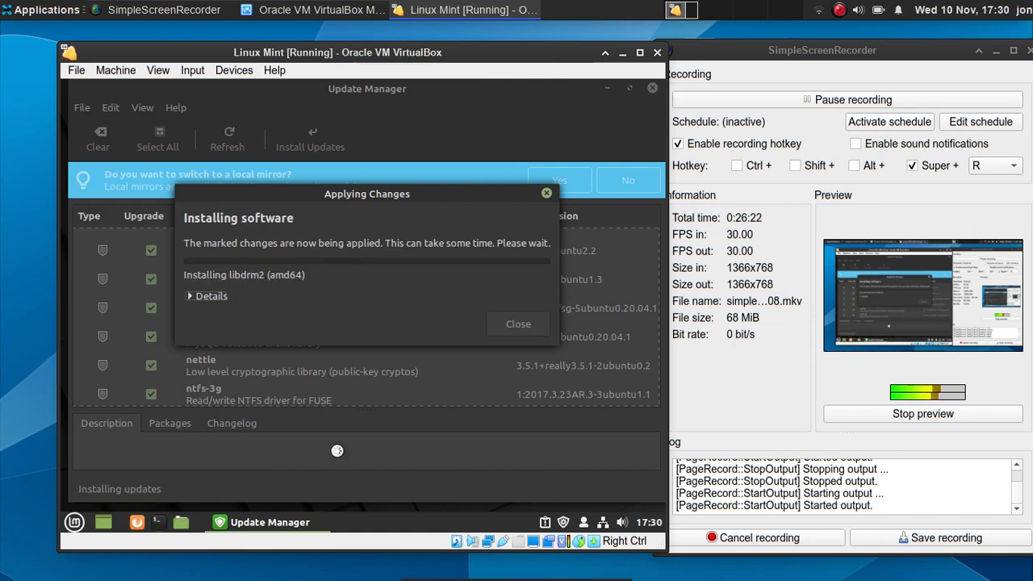
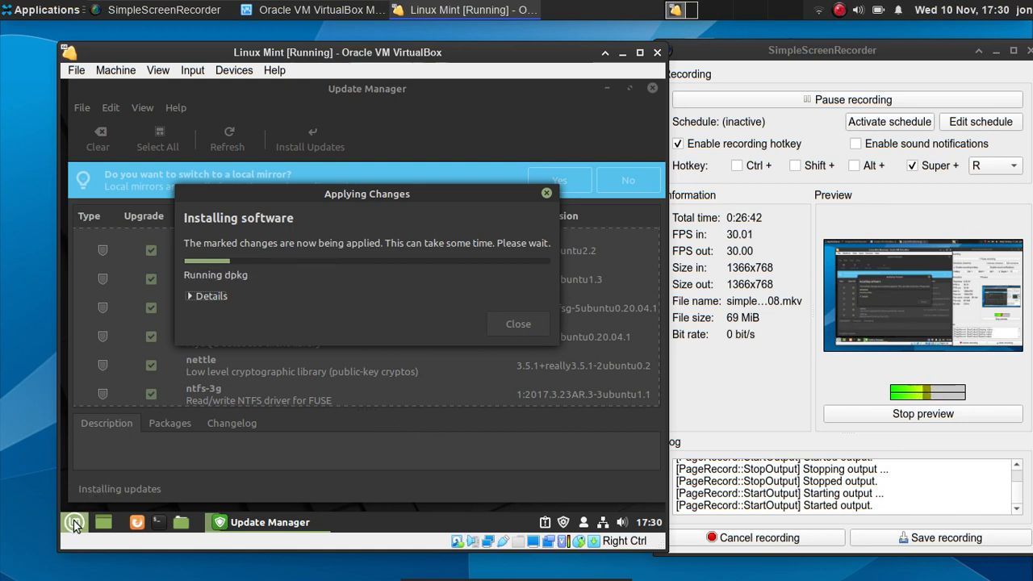
- Launch the Logs viewer from the Mint menu's Administration category
left_click(74, 523)
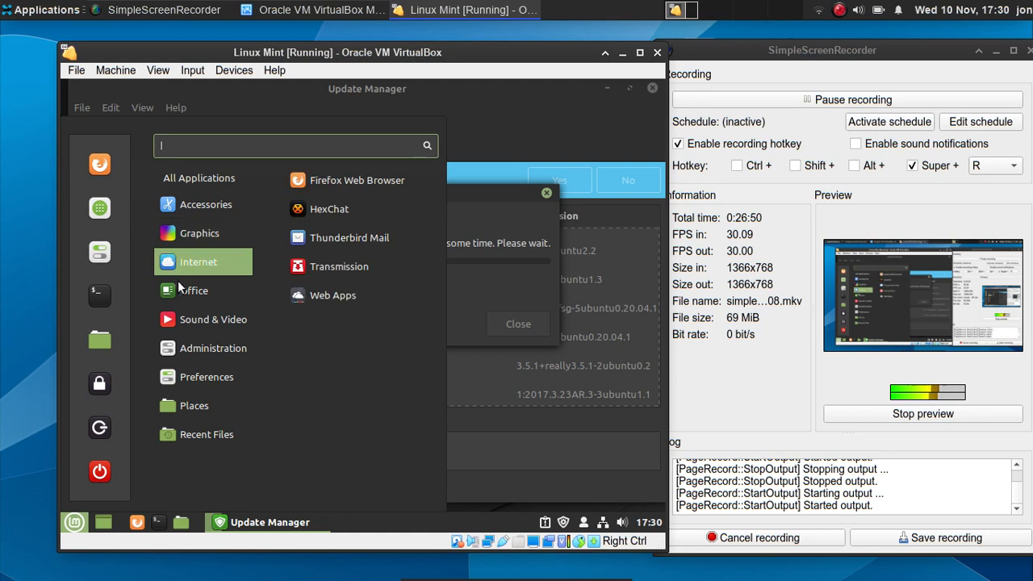
mouse_move(179, 318)
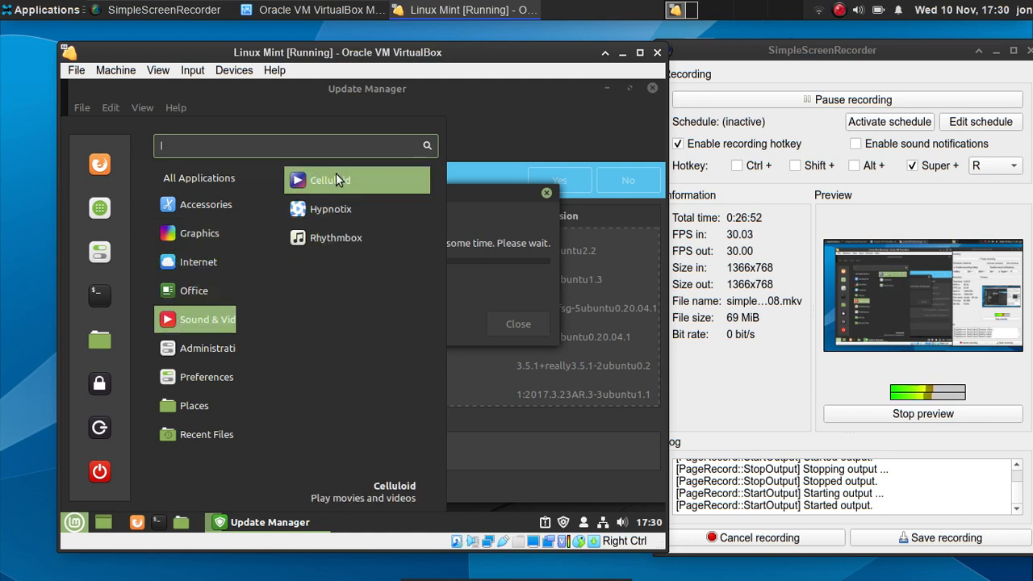
mouse_move(234, 377)
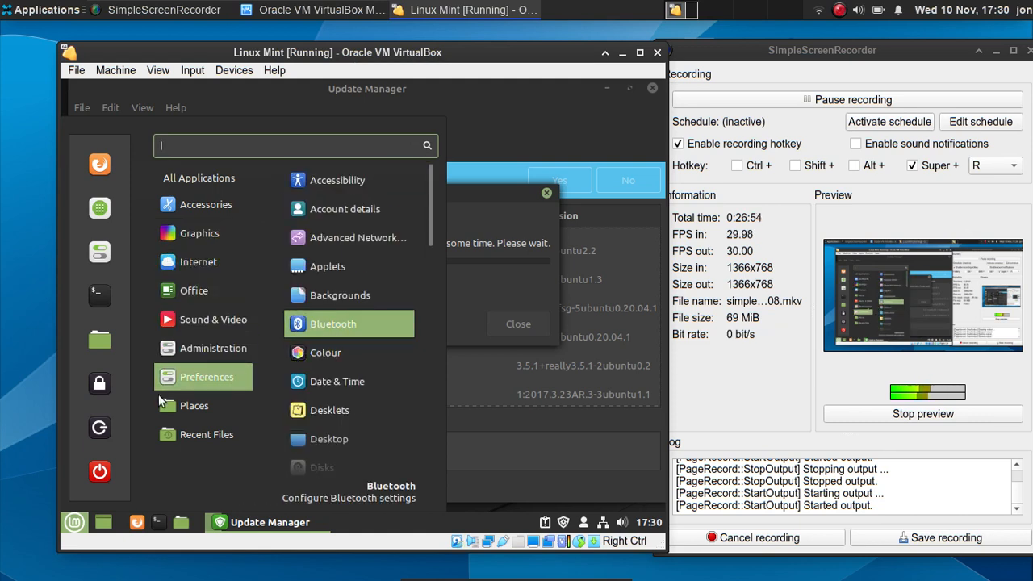
mouse_move(225, 355)
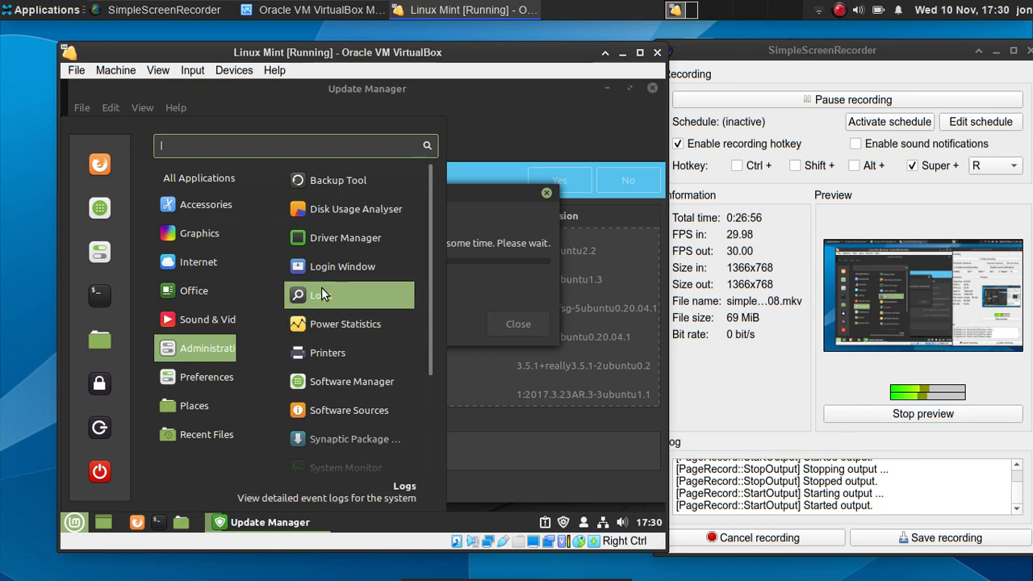
left_click(373, 289)
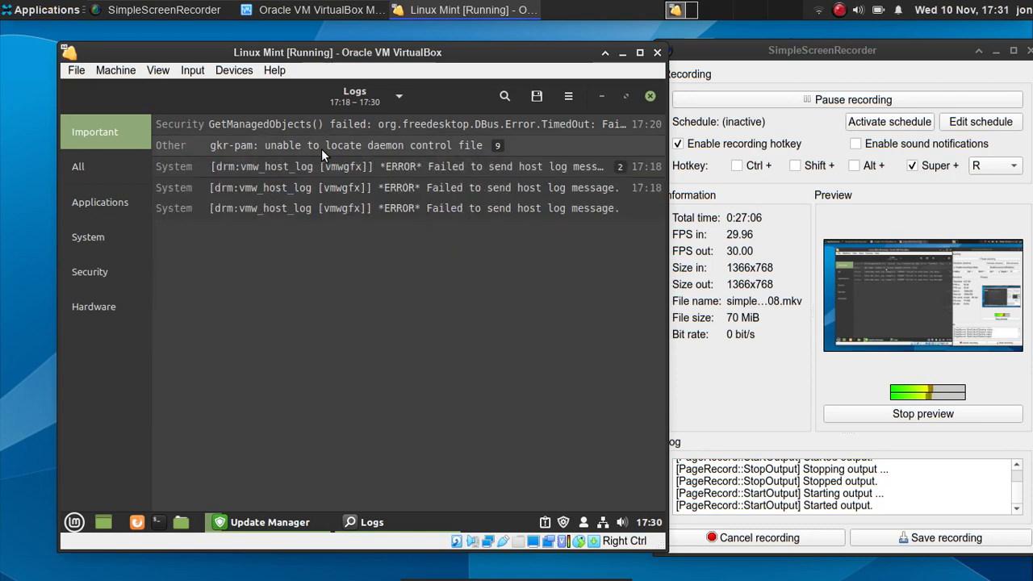
- Expand the gkr-pam log group, inspect one entry's details, then close Logs
left_click(322, 149)
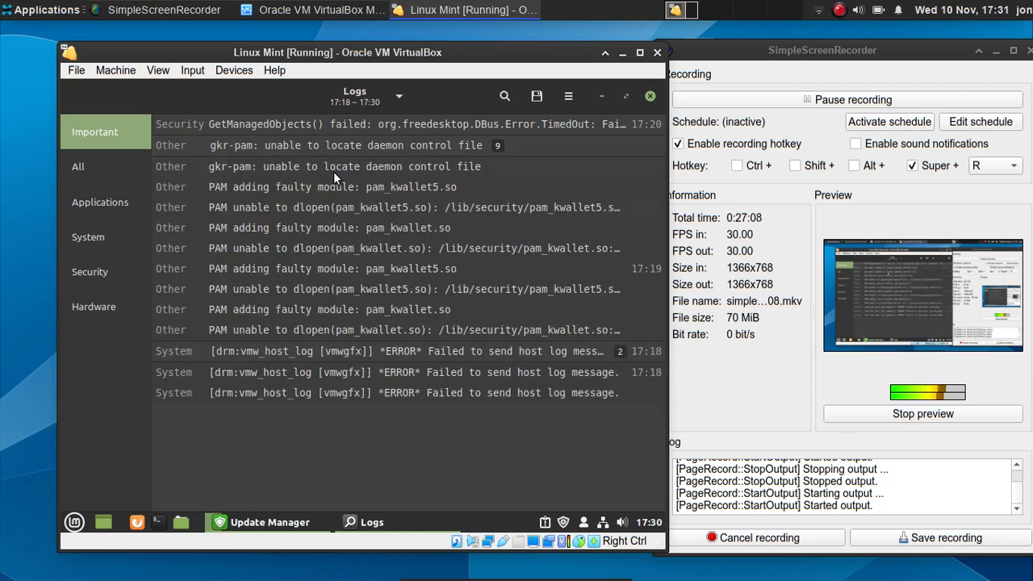
left_click(334, 172)
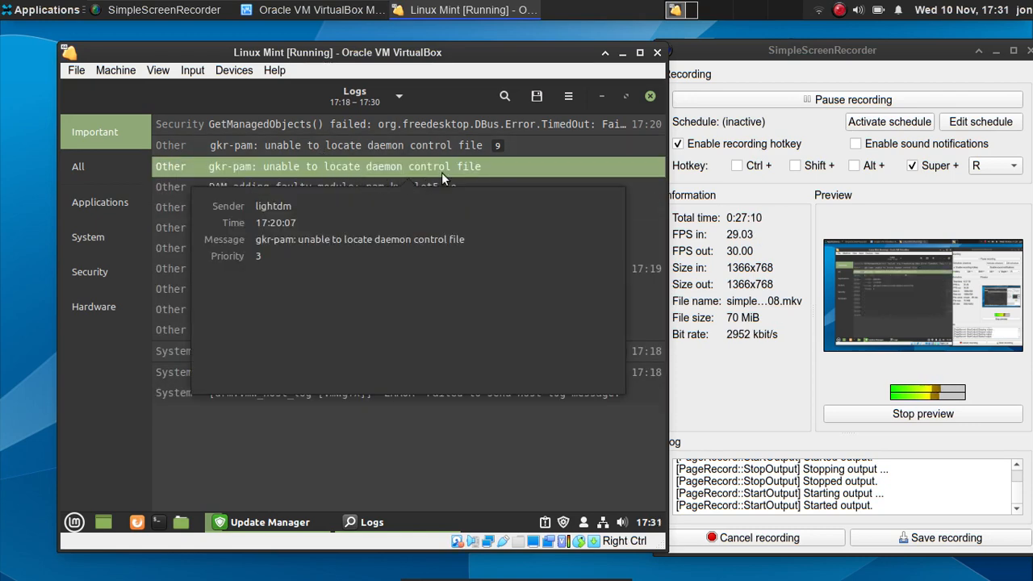
left_click(479, 163)
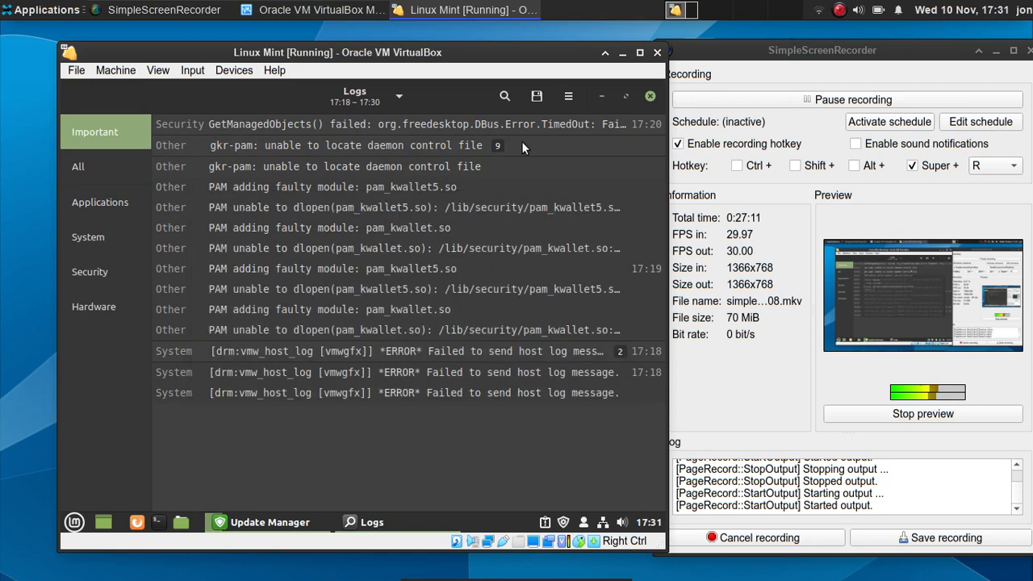
left_click(648, 96)
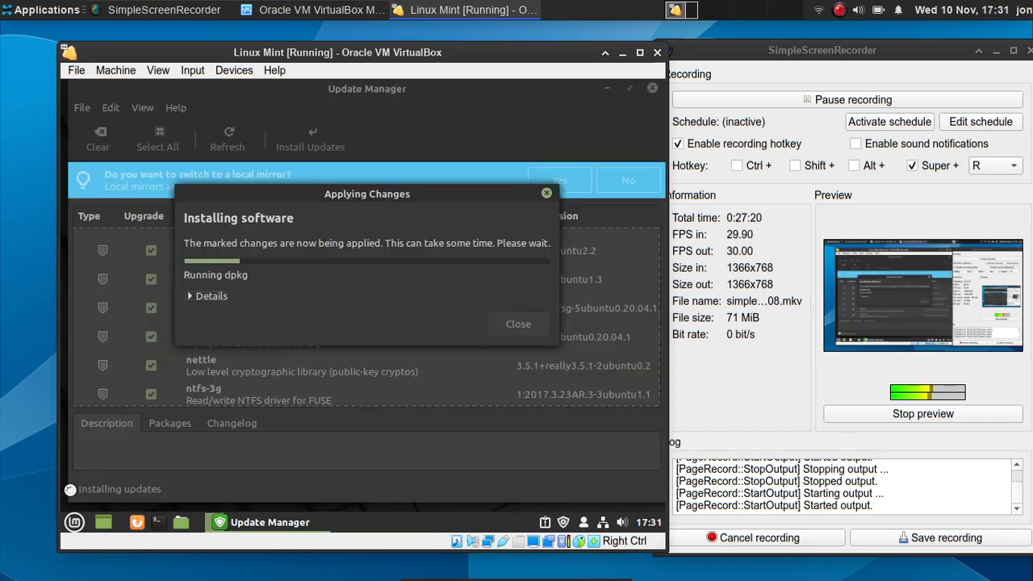
- Scroll through the Mint menu's Preferences list and launch Themes
left_click(74, 522)
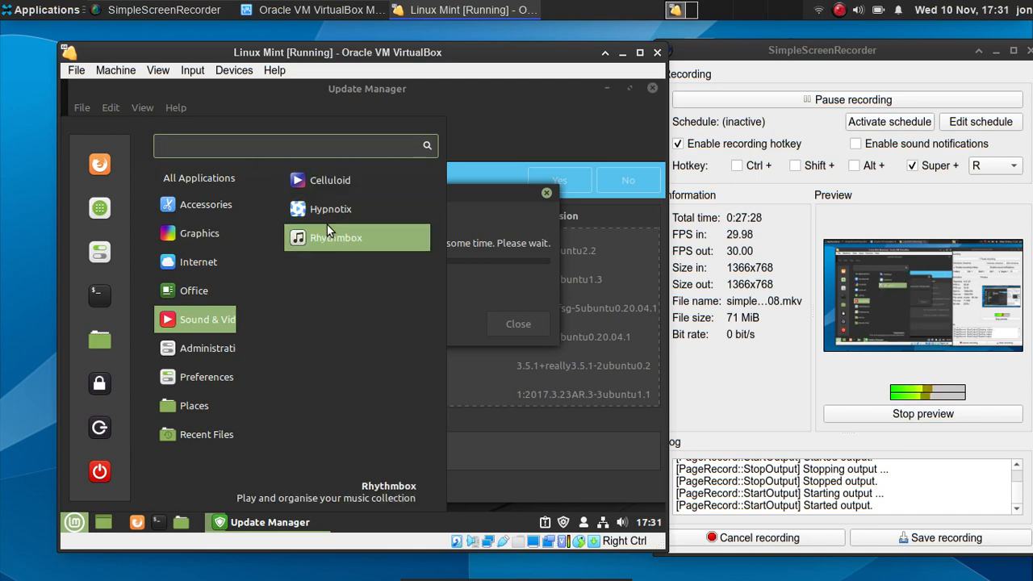
mouse_move(197, 382)
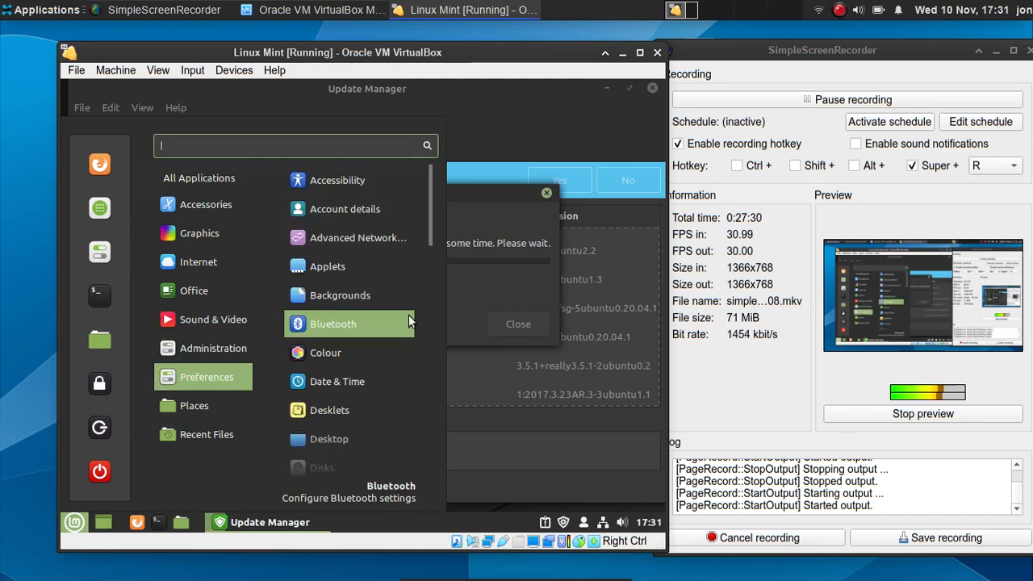
scroll(402, 307, "down", 5)
scroll(401, 319, "up", 2)
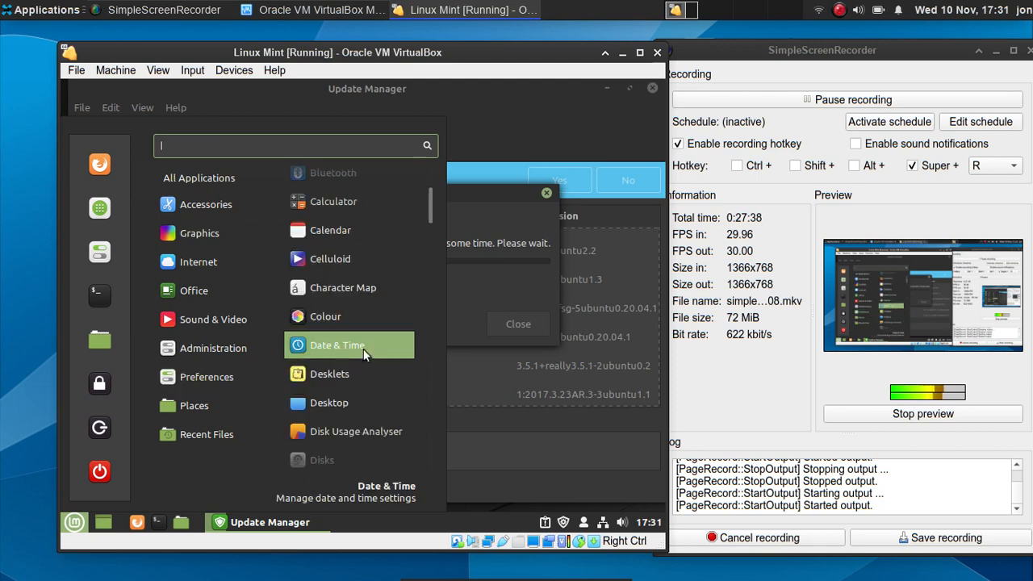
scroll(335, 384, "down", 10)
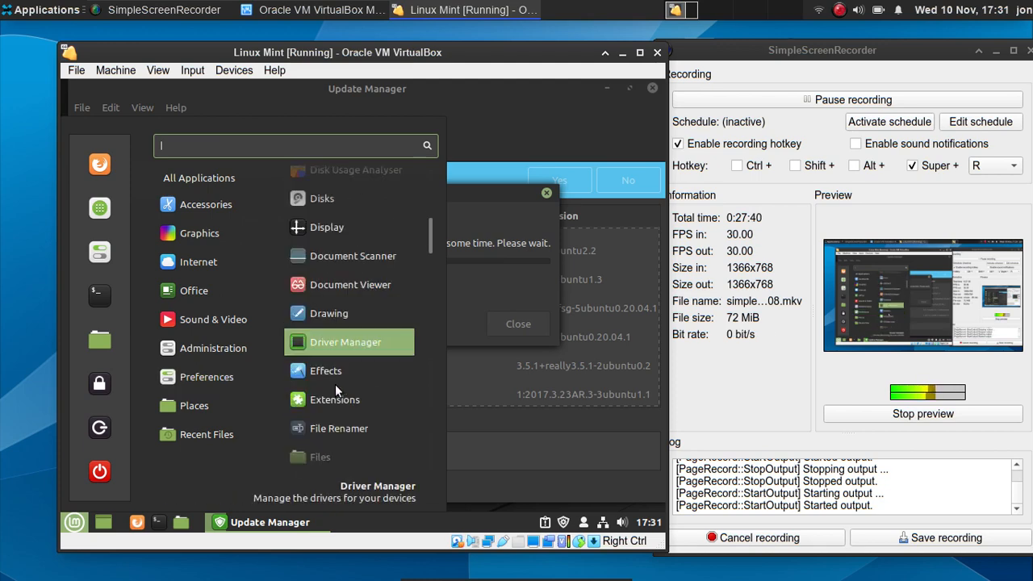
scroll(335, 384, "down", 10)
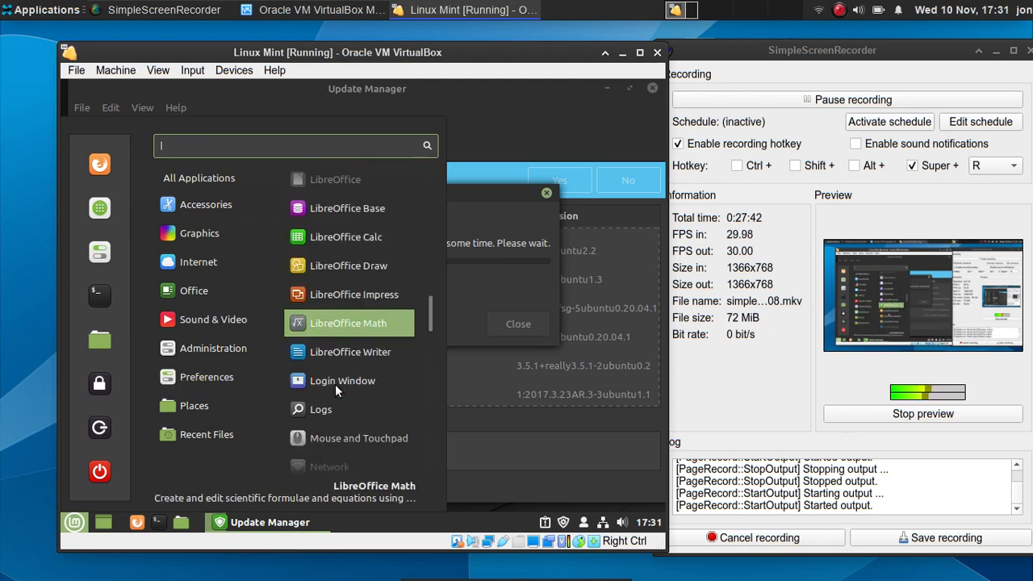
scroll(335, 385, "down", 5)
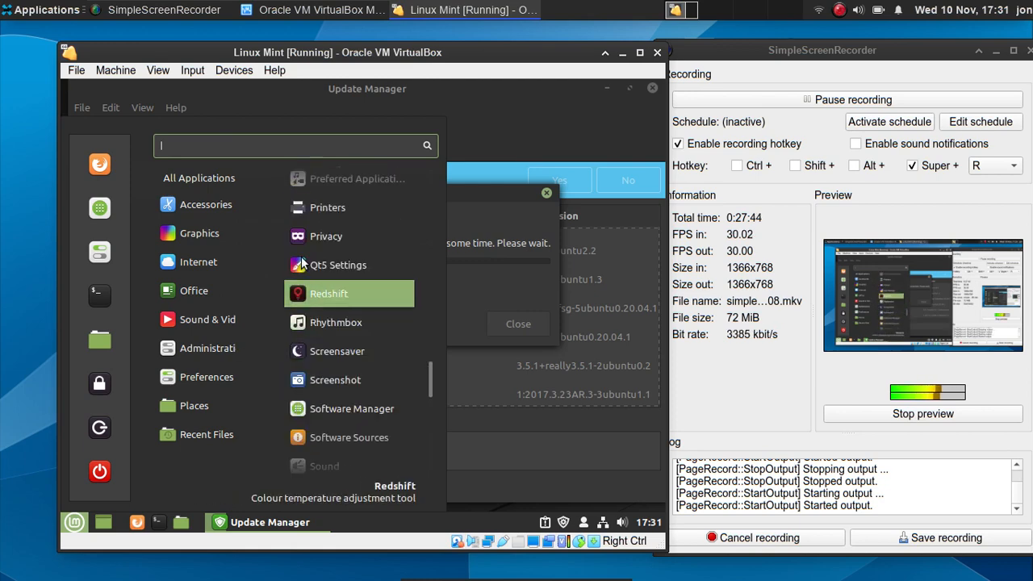
scroll(332, 295, "down", 10)
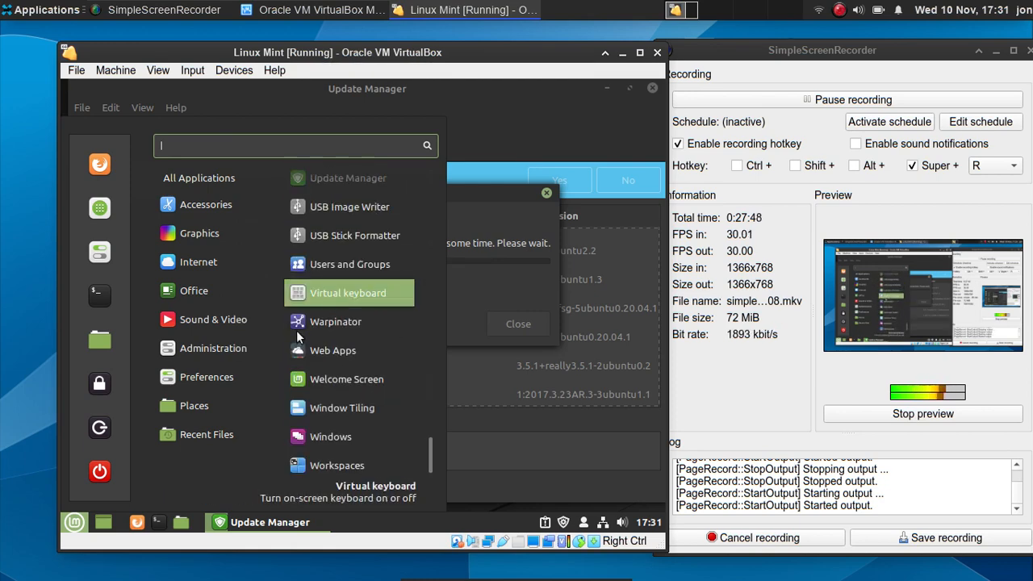
mouse_move(155, 377)
scroll(391, 341, "down", 20)
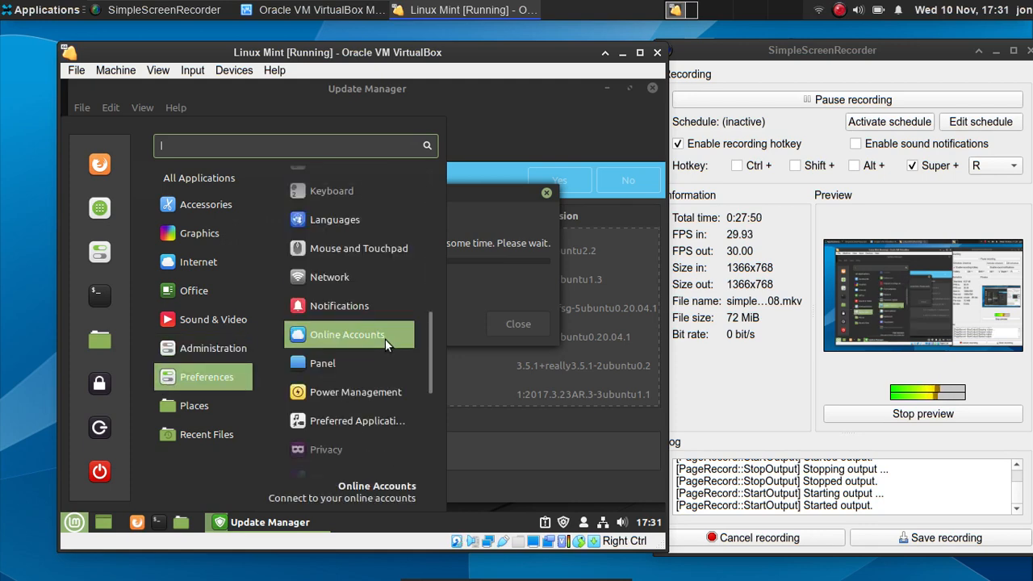
scroll(378, 339, "up", 5)
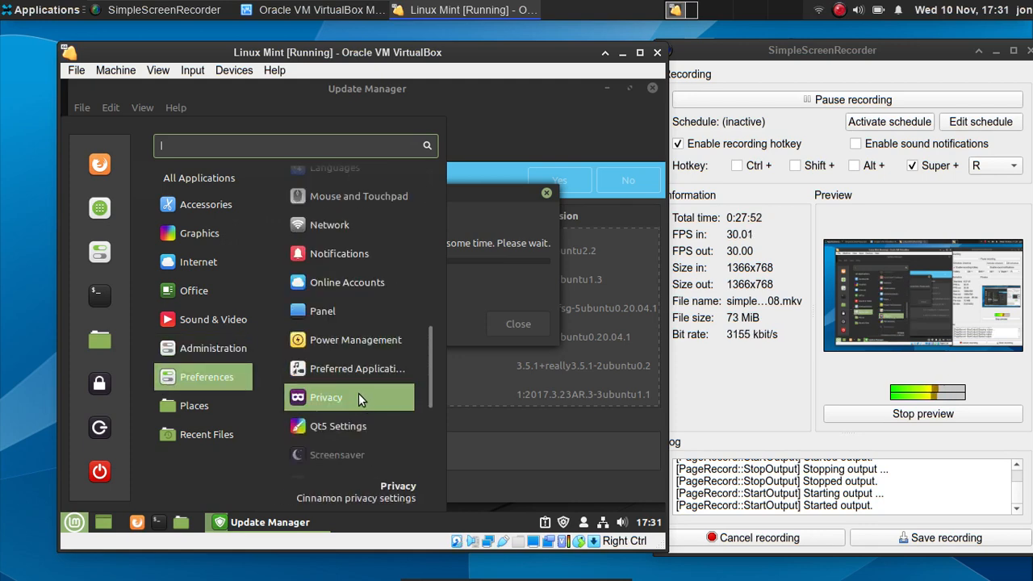
scroll(358, 391, "down", 6)
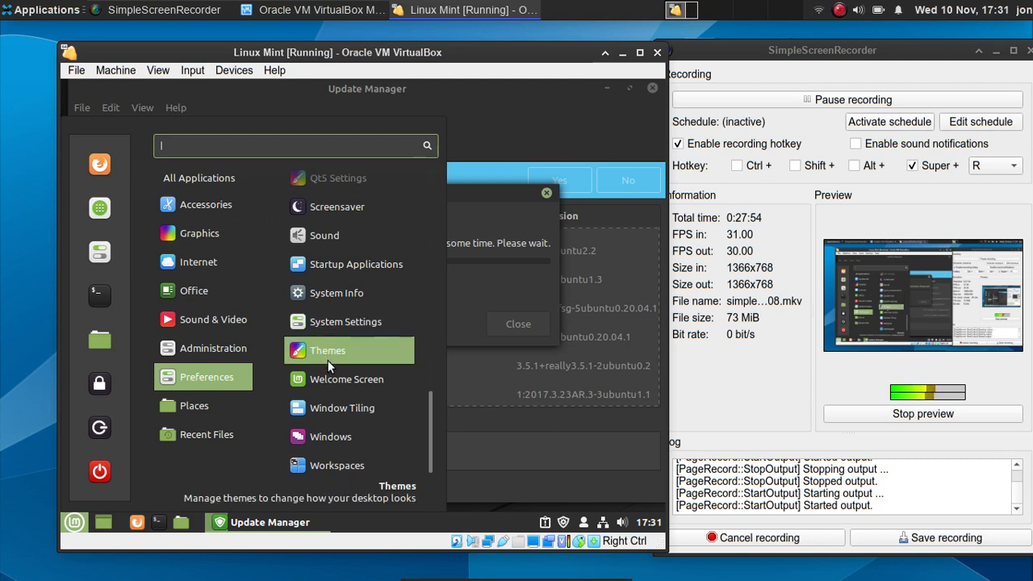
left_click(327, 360)
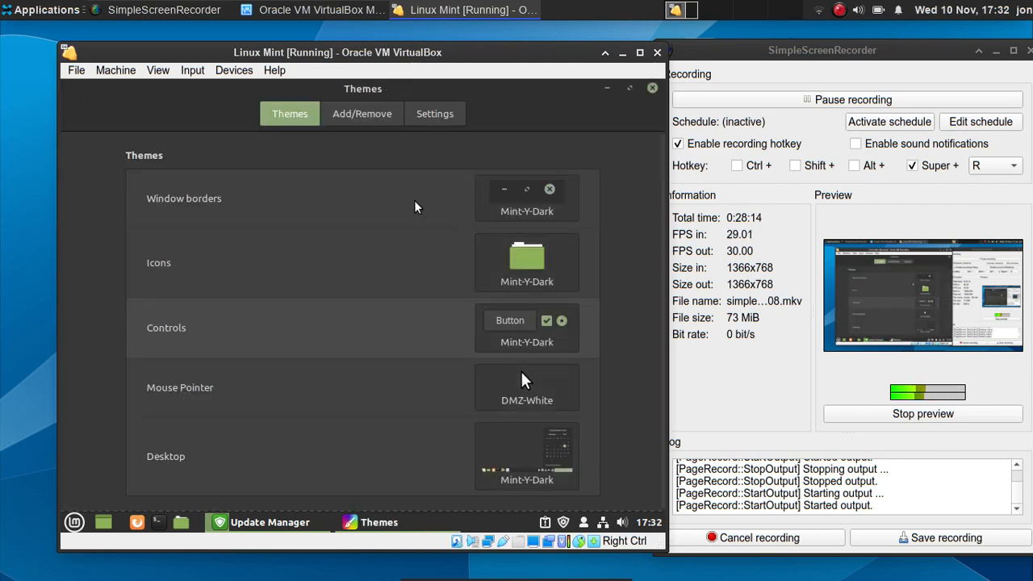
- Open the Themes Add/Remove tab and move Update Manager's progress dialog up and right
left_click(371, 114)
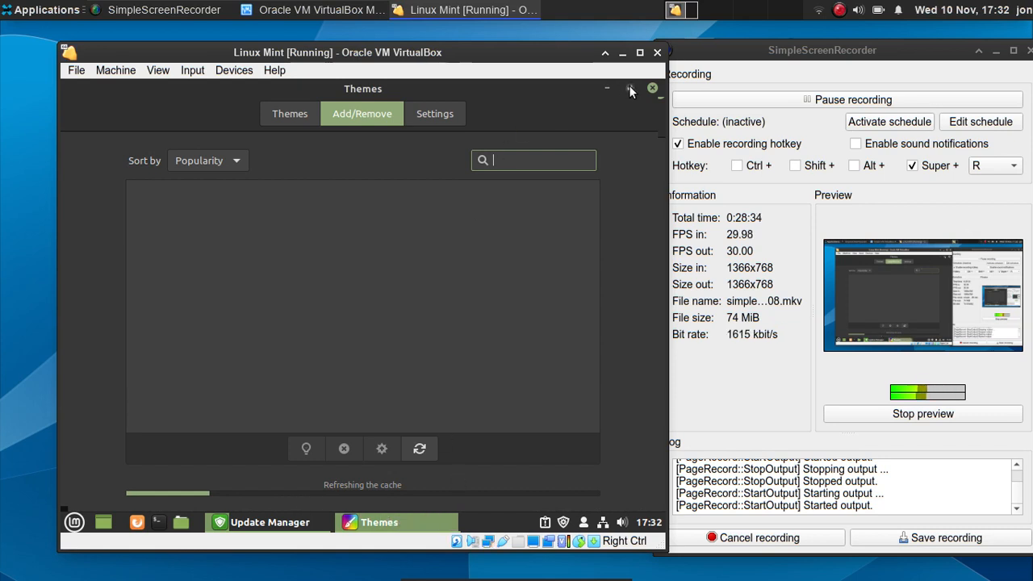
left_click(301, 523)
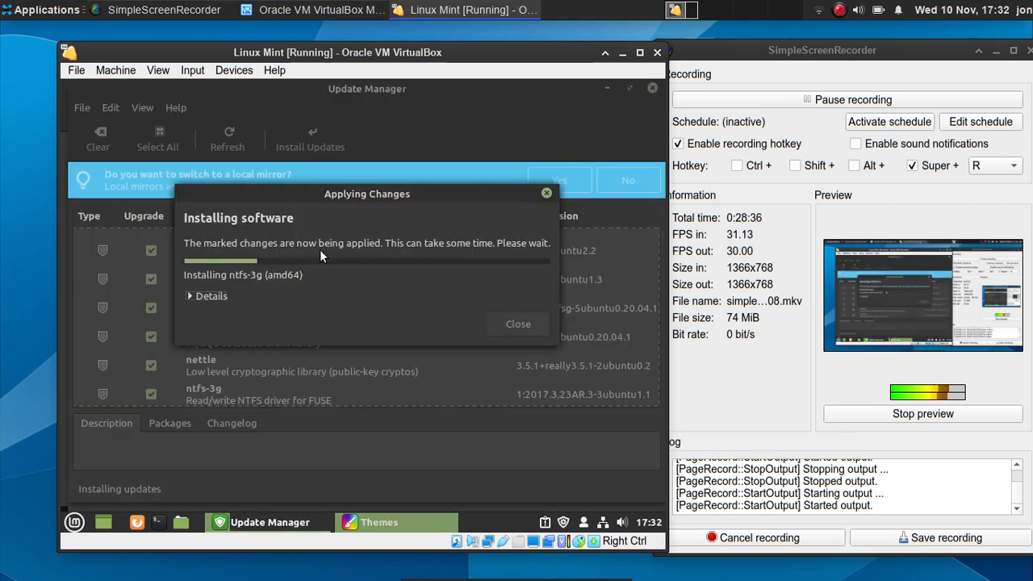
left_click_drag(322, 202, 347, 170)
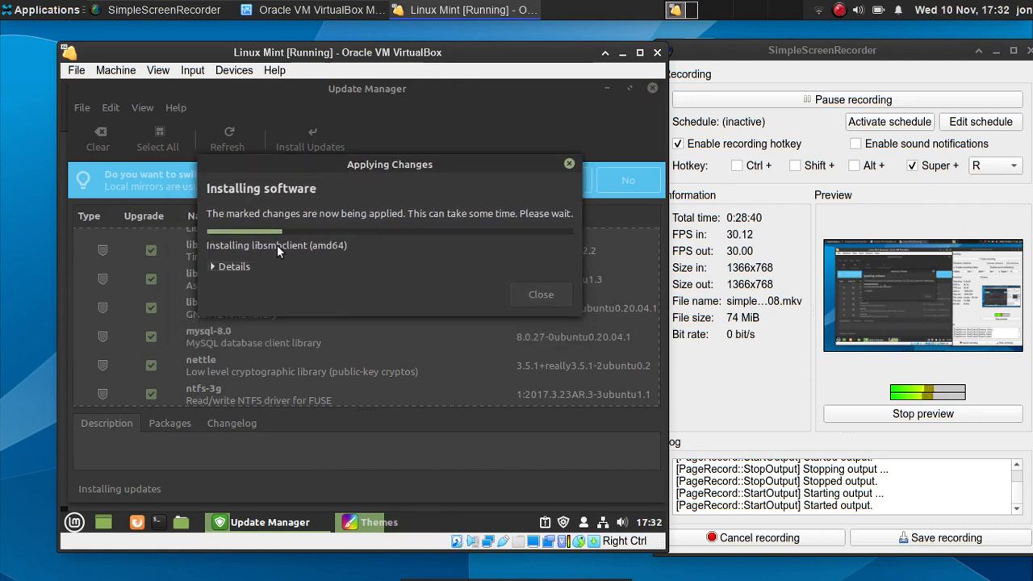
- Return to Themes and show the downloadable themes list sorted by popularity
left_click(355, 516)
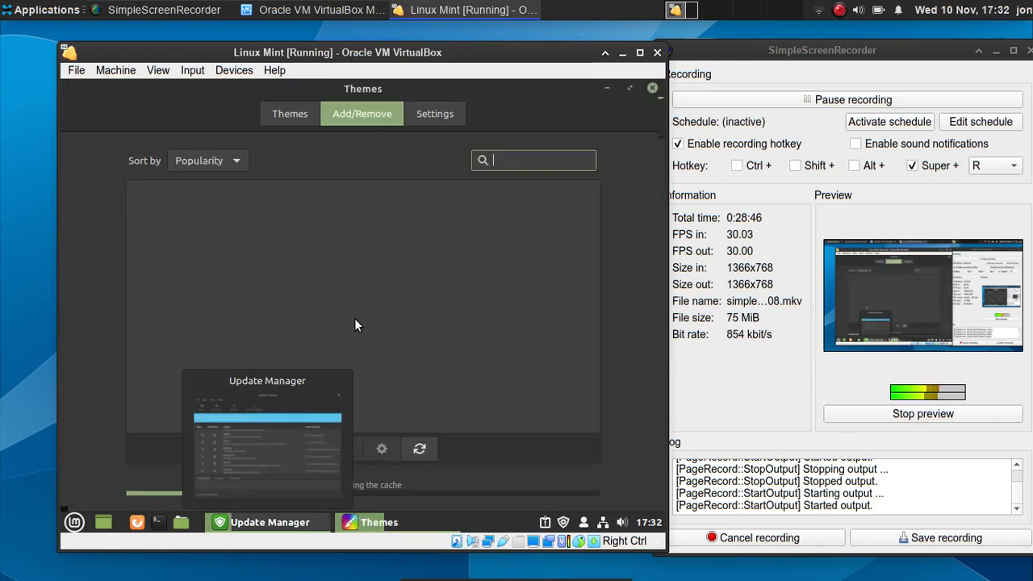
left_click(709, 223)
left_click(732, 101)
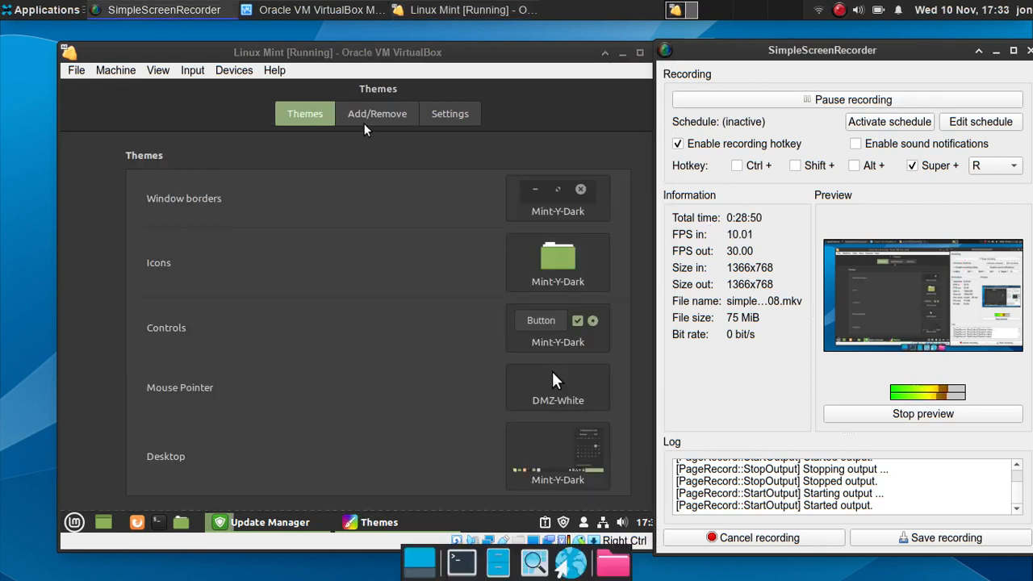
left_click(364, 129)
left_click(363, 119)
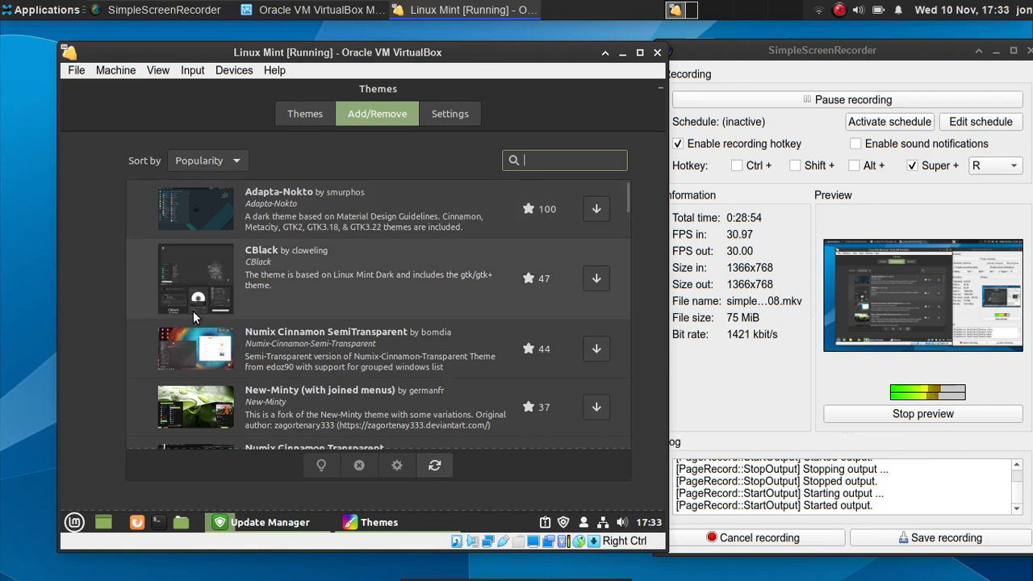
- Scroll down the popularity list and download Cinnamox-Aubergine
scroll(193, 313, "down", 3)
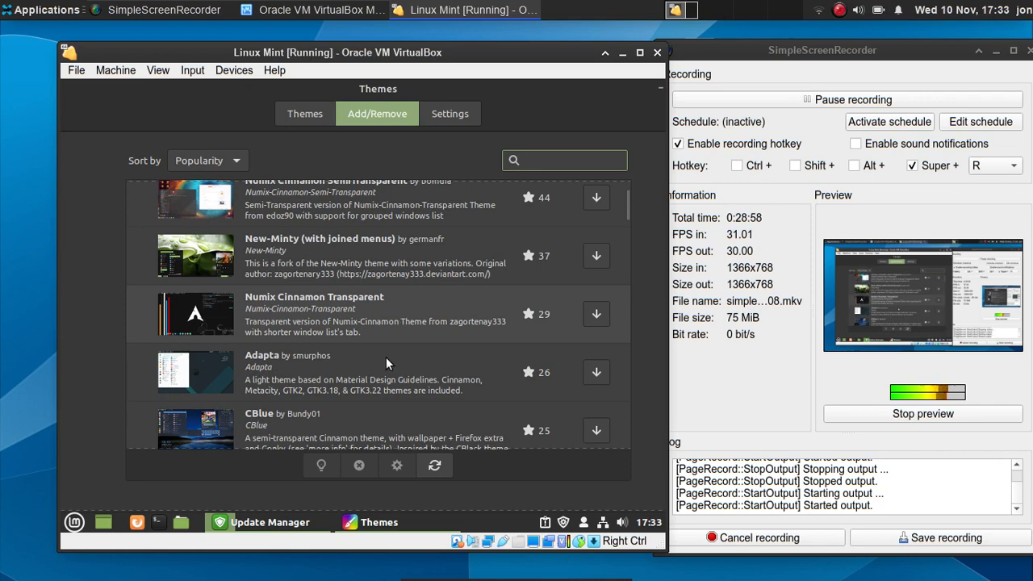
scroll(385, 357, "down", 2)
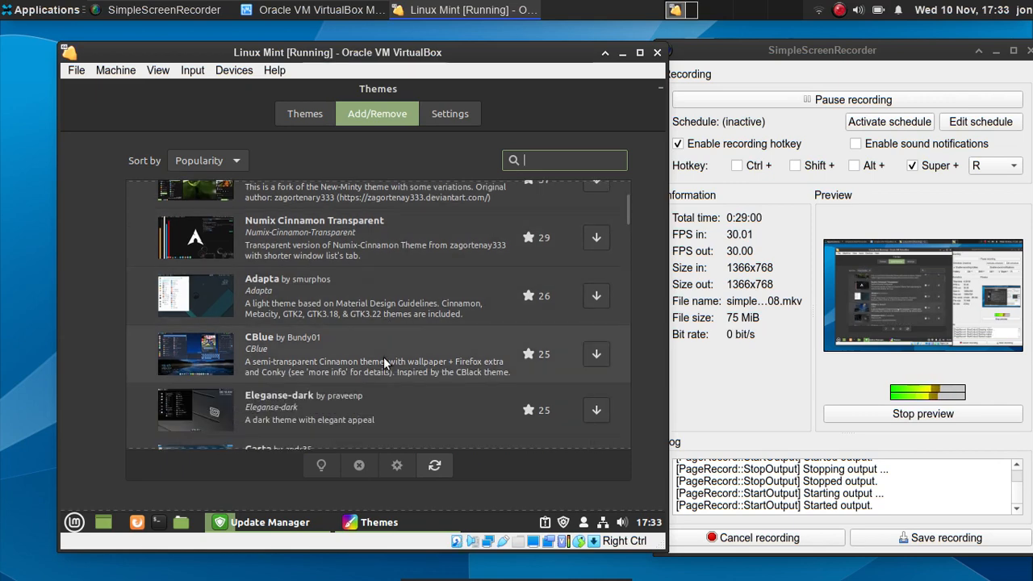
scroll(384, 357, "down", 4)
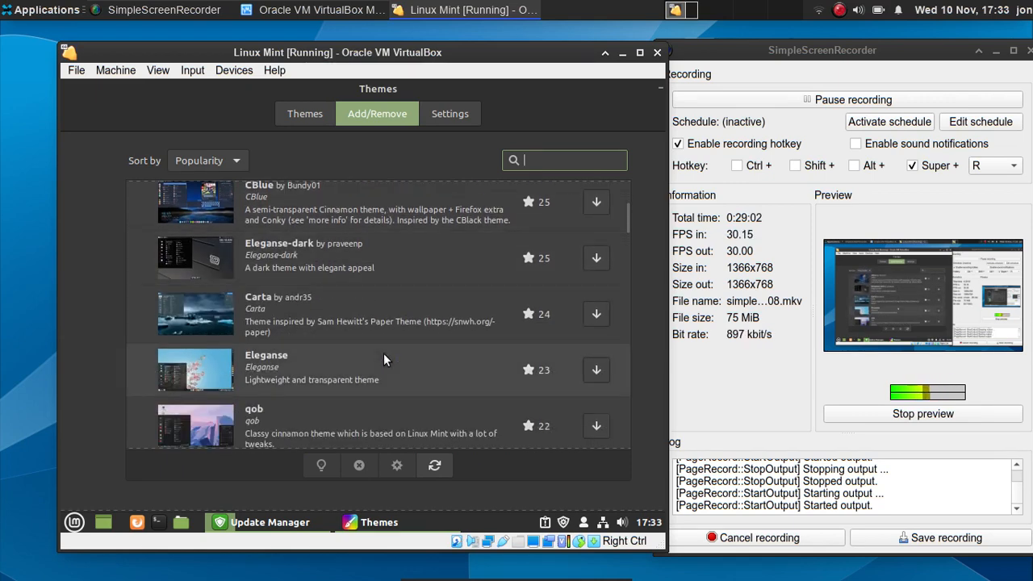
scroll(384, 351, "down", 10)
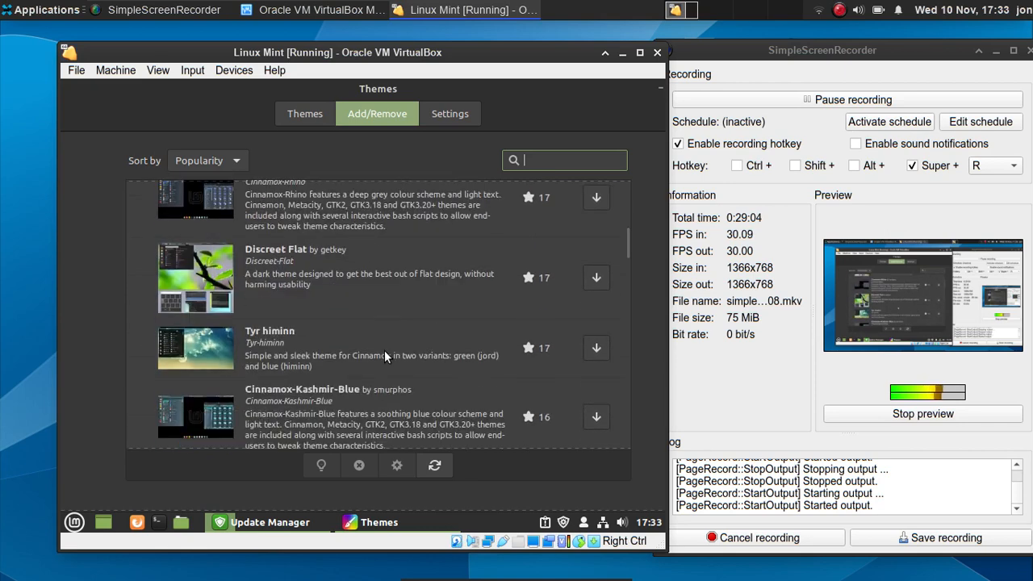
scroll(385, 351, "down", 6)
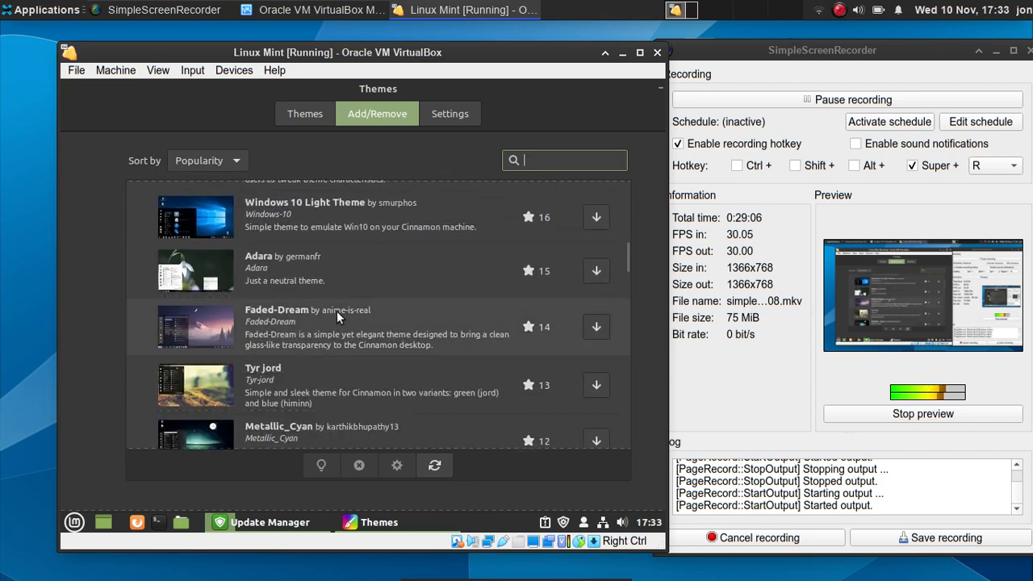
scroll(337, 310, "down", 6)
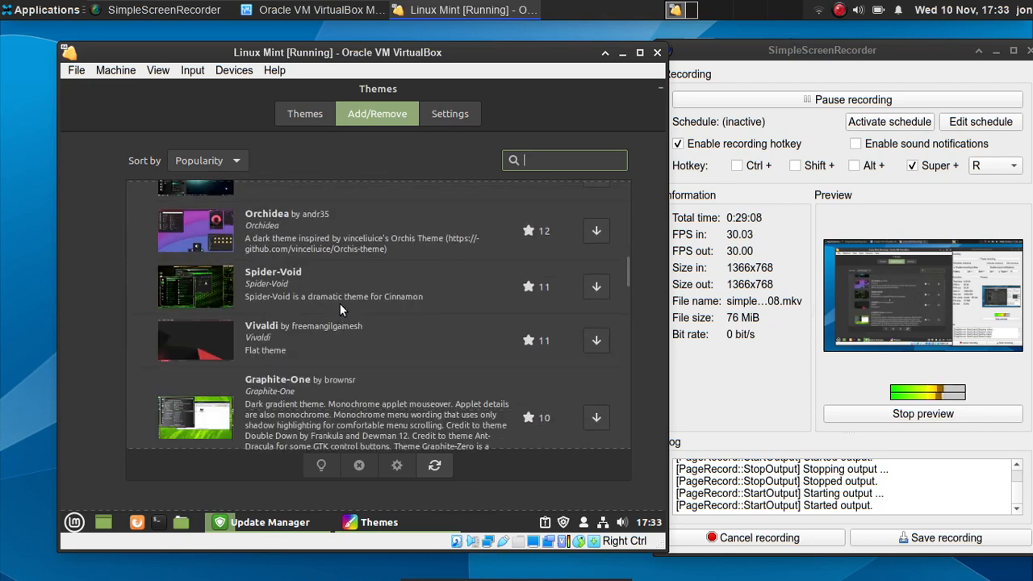
scroll(340, 303, "down", 7)
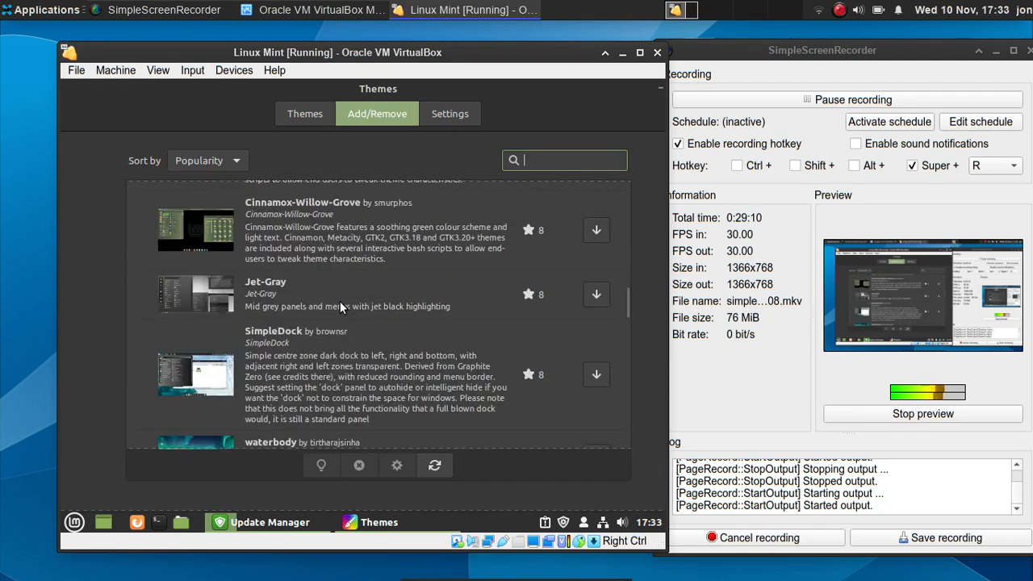
scroll(340, 303, "down", 7)
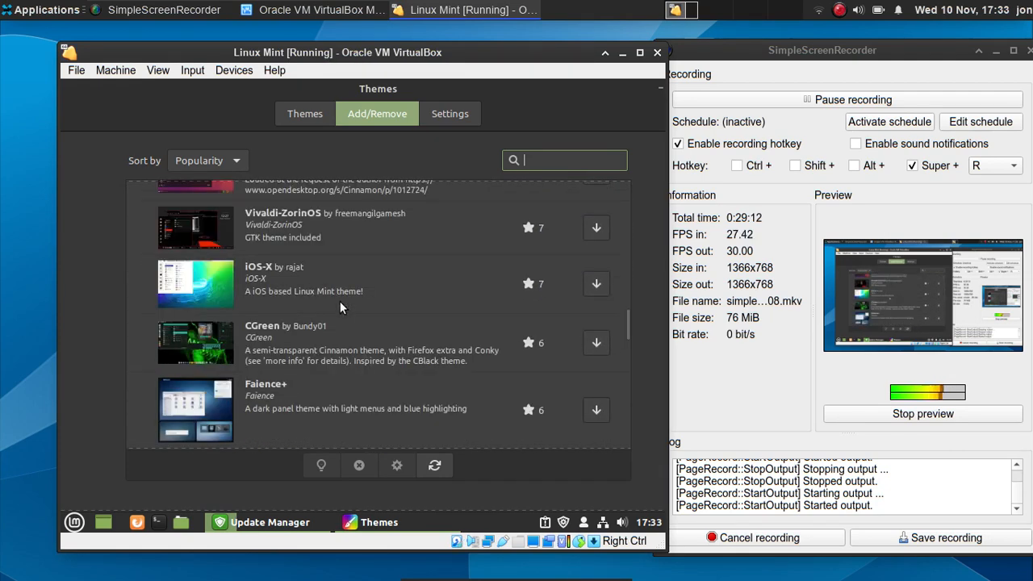
scroll(340, 301, "down", 16)
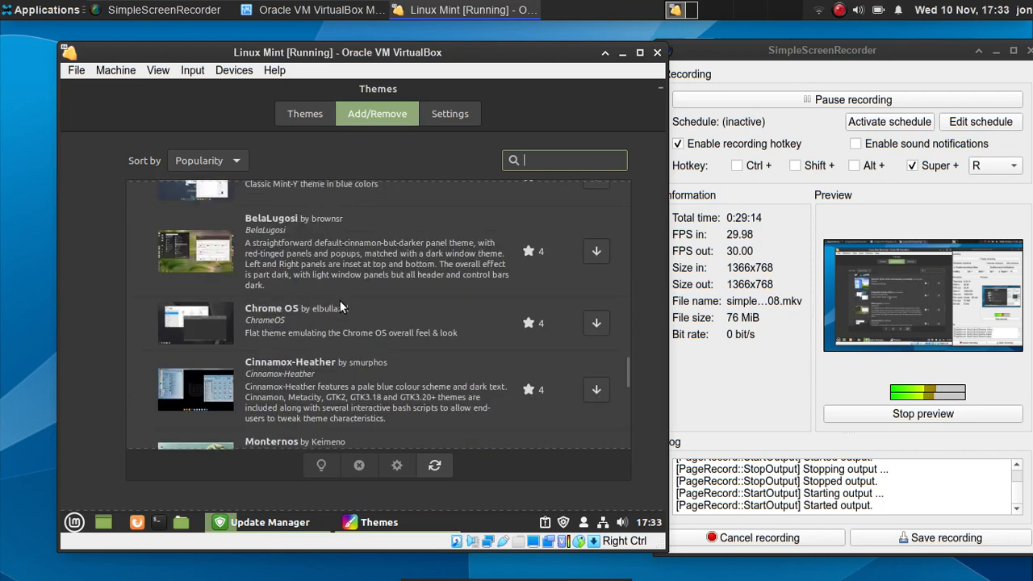
scroll(340, 303, "down", 8)
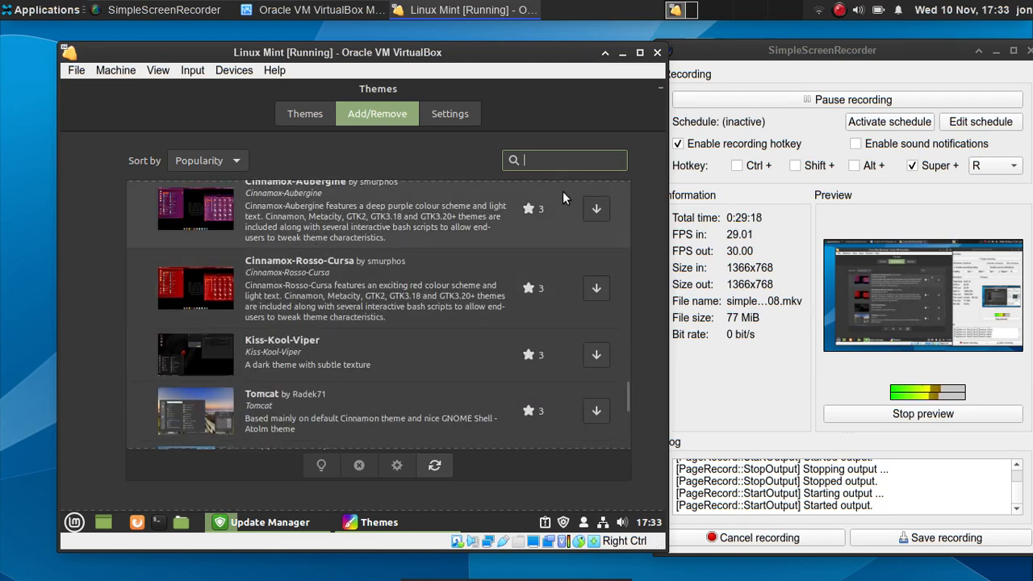
left_click(586, 212)
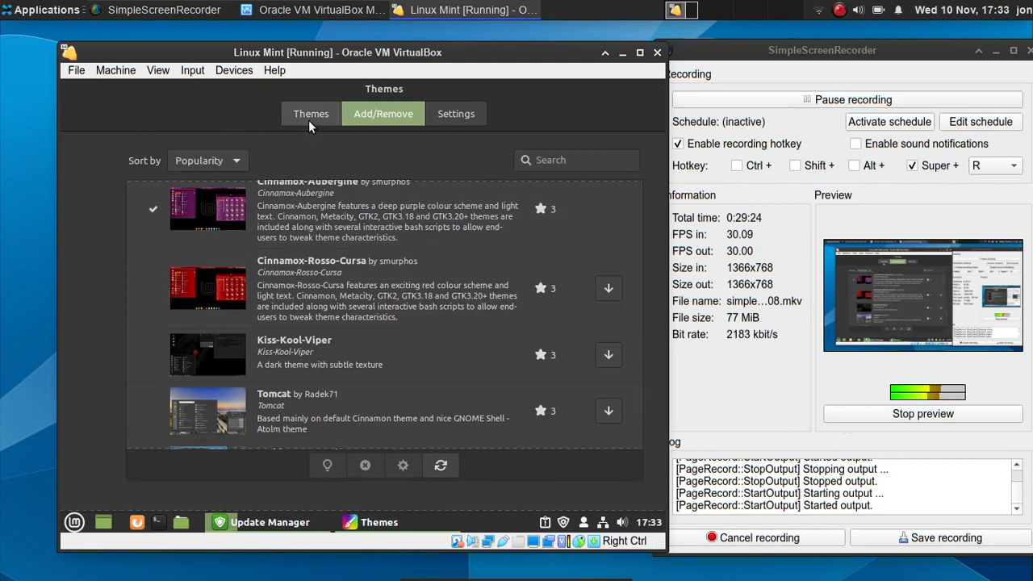
- Set icons to Mint-Y-Pink and the desktop theme to Cinnamox-Aubergine, previewing the menu
left_click(308, 120)
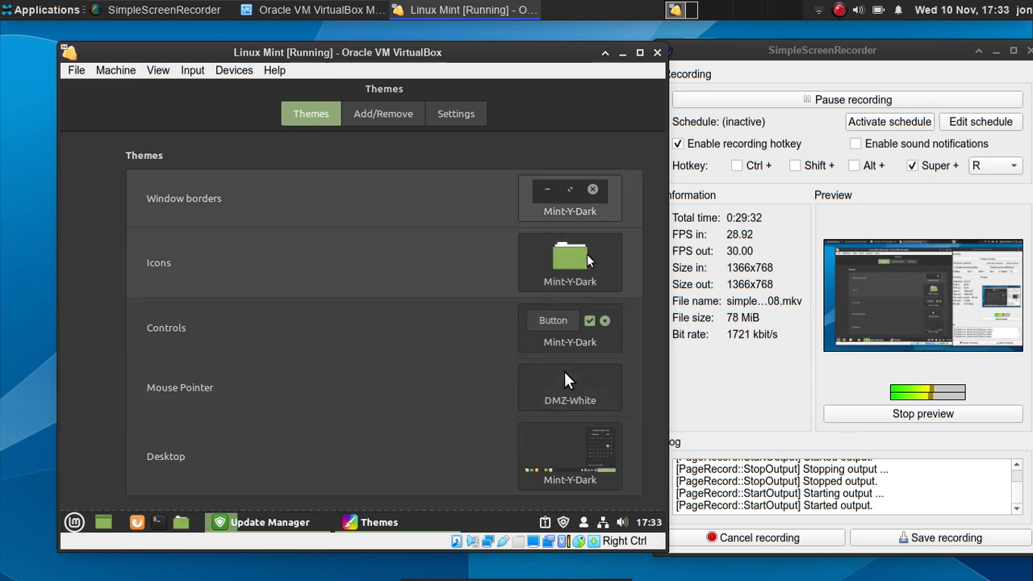
left_click(587, 260)
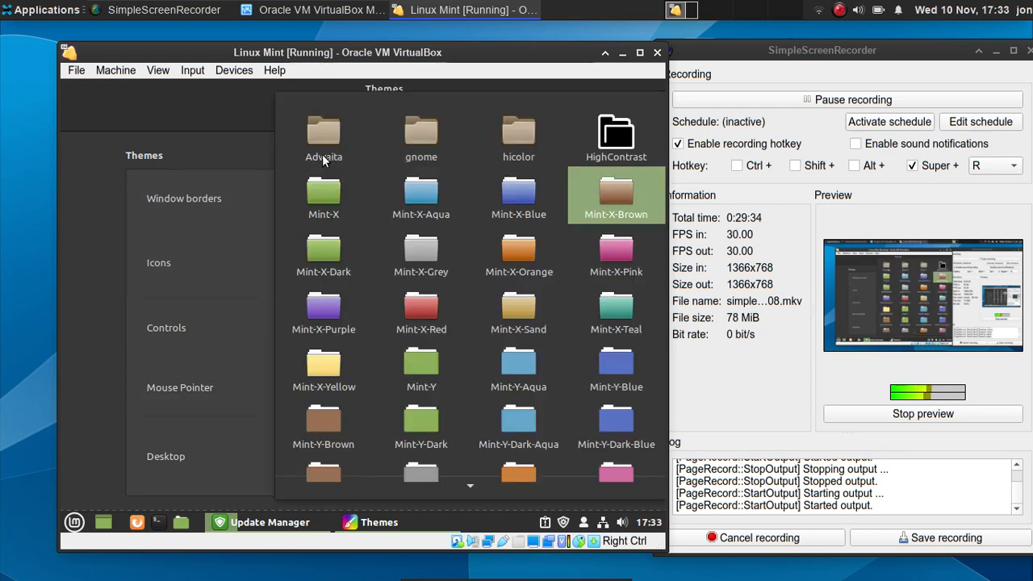
mouse_move(488, 490)
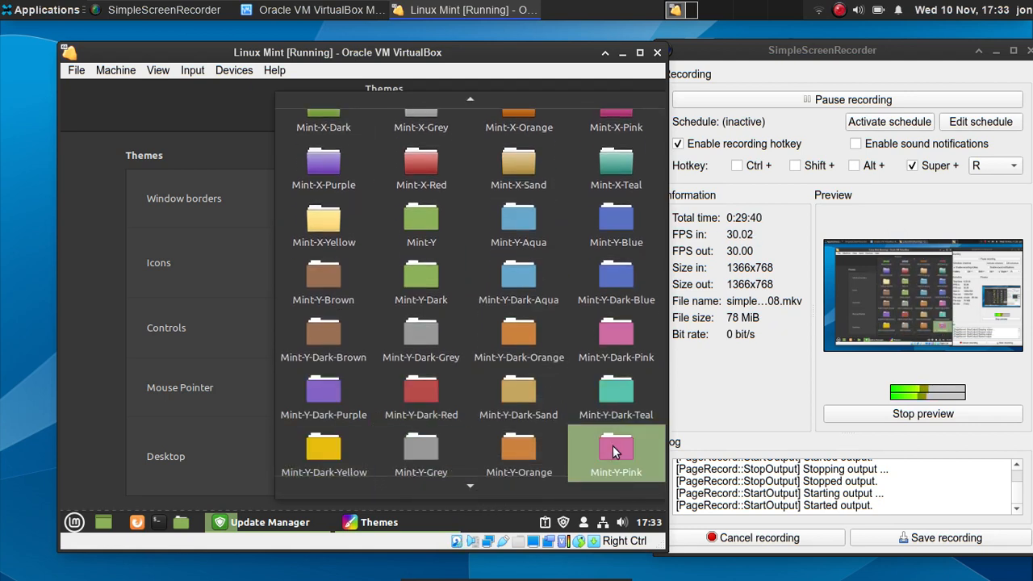
left_click(613, 452)
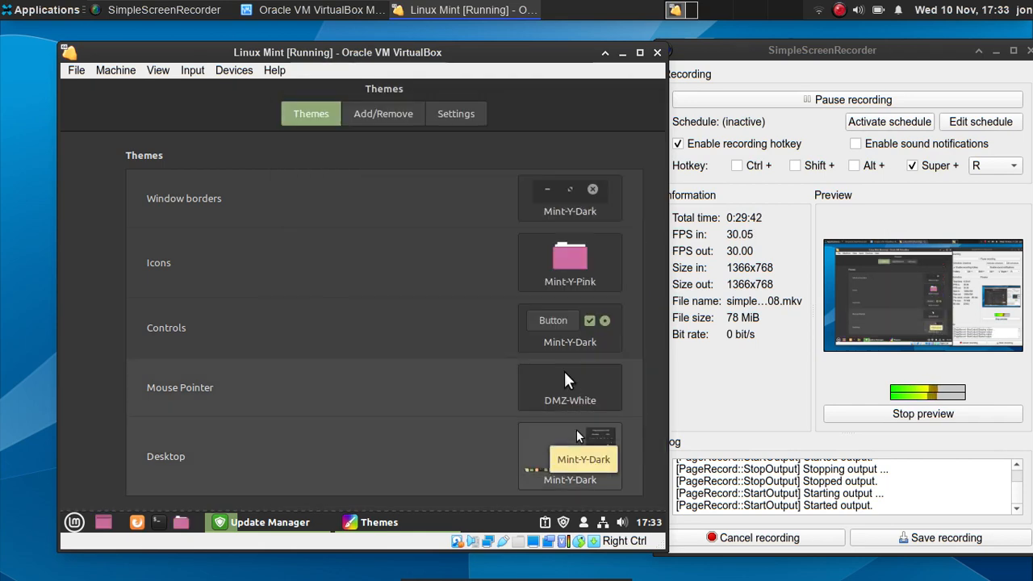
left_click(578, 436)
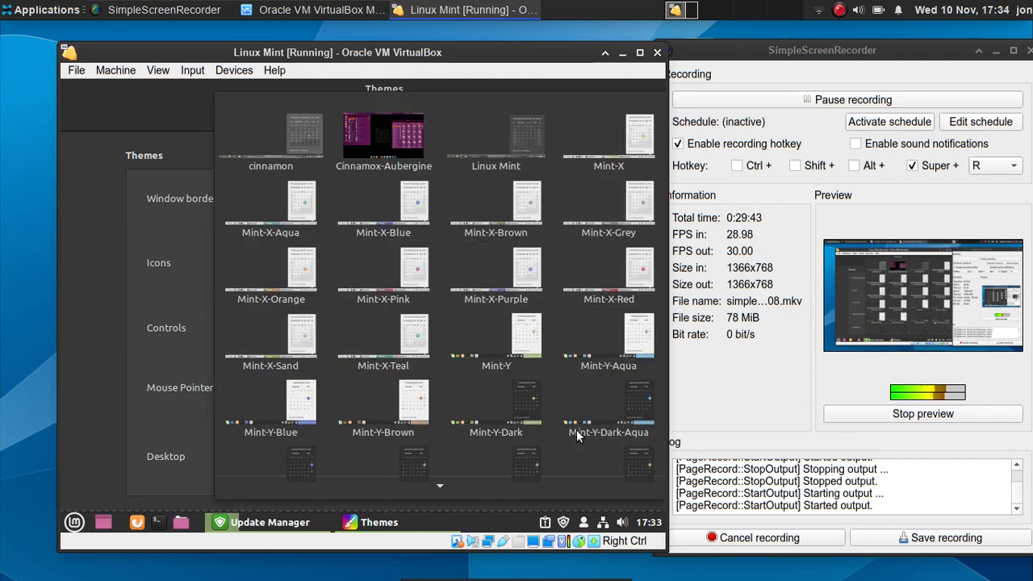
left_click(352, 138)
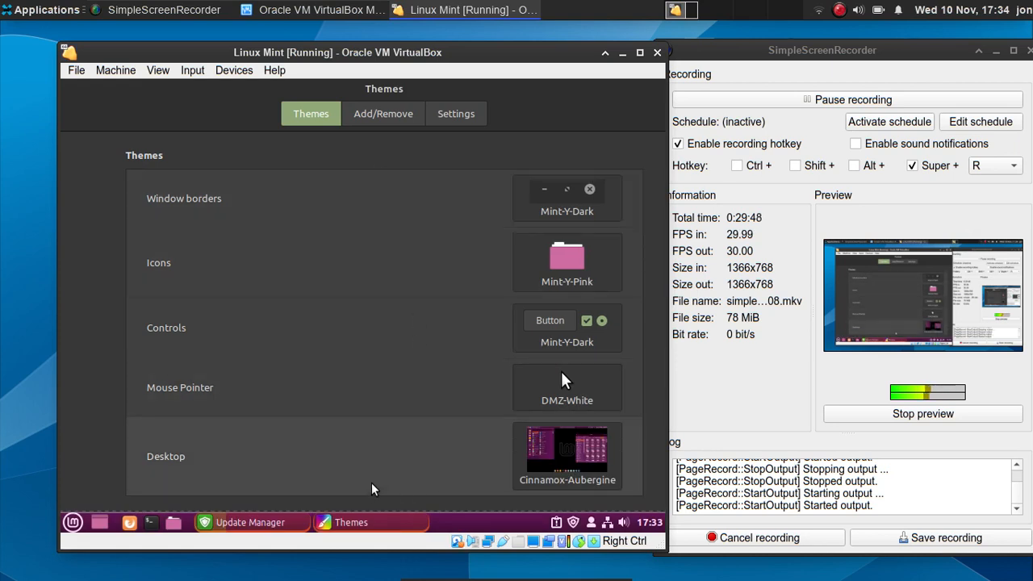
left_click(74, 522)
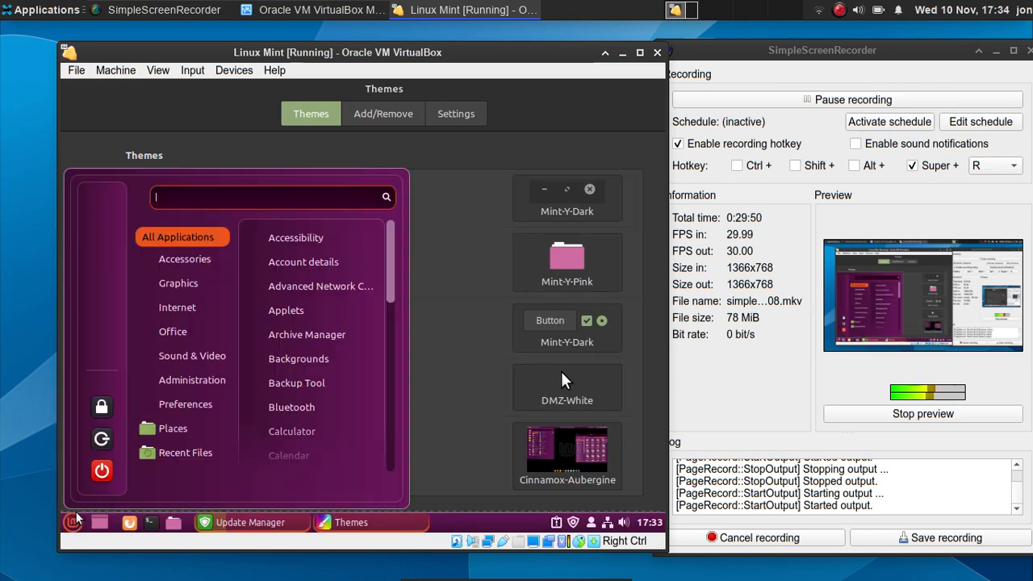
left_click(74, 521)
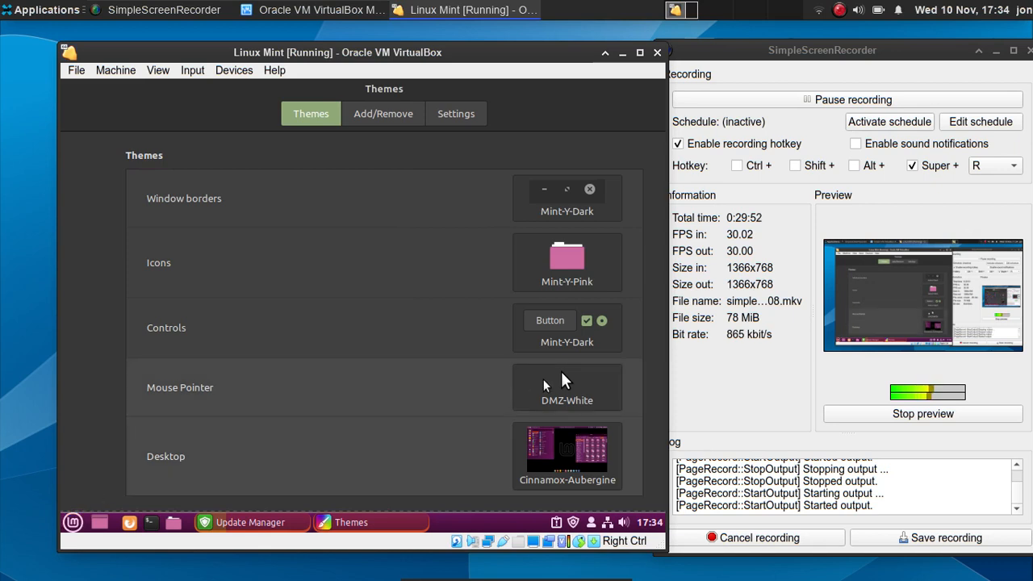
- Set the mouse pointer to Adwaita, and controls and window borders to Cinnamox-Aubergine
left_click(543, 386)
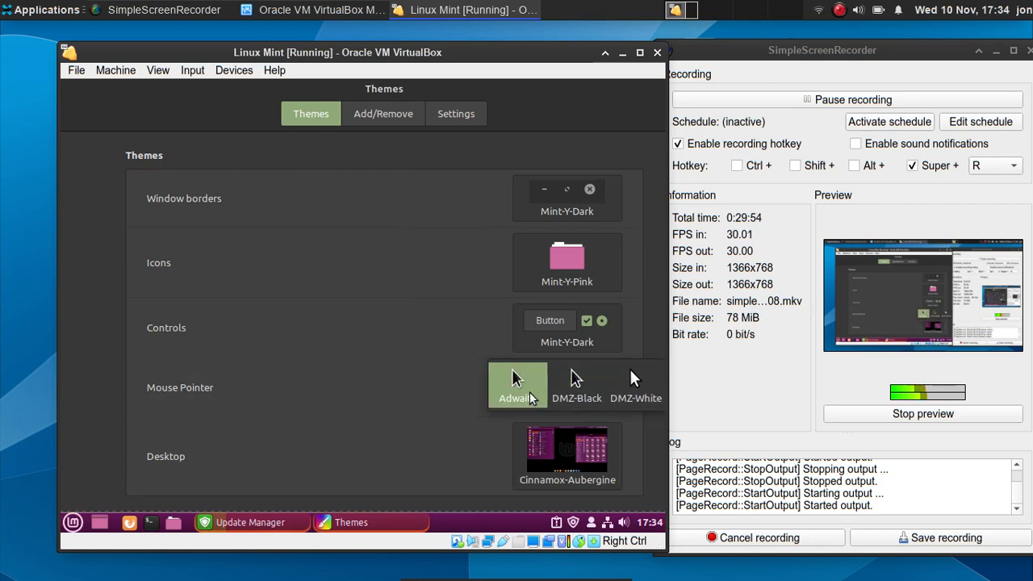
left_click(532, 398)
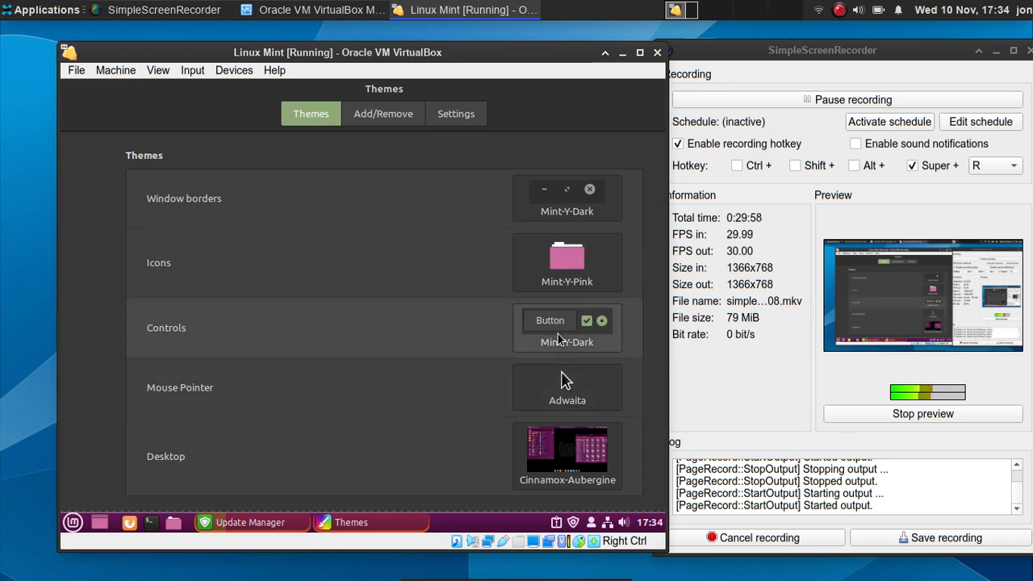
left_click(557, 333)
left_click(558, 335)
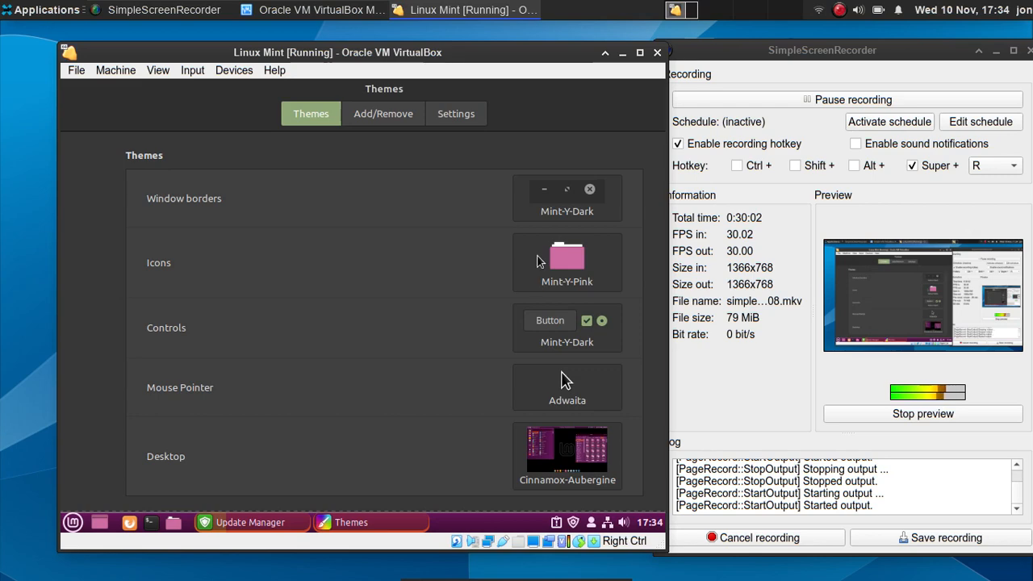
left_click(558, 331)
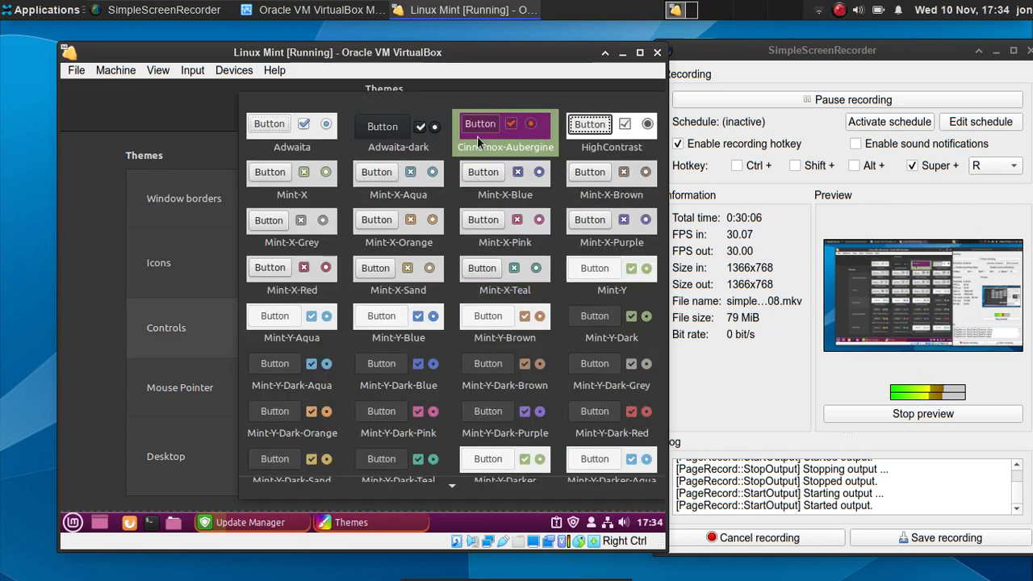
left_click(465, 91)
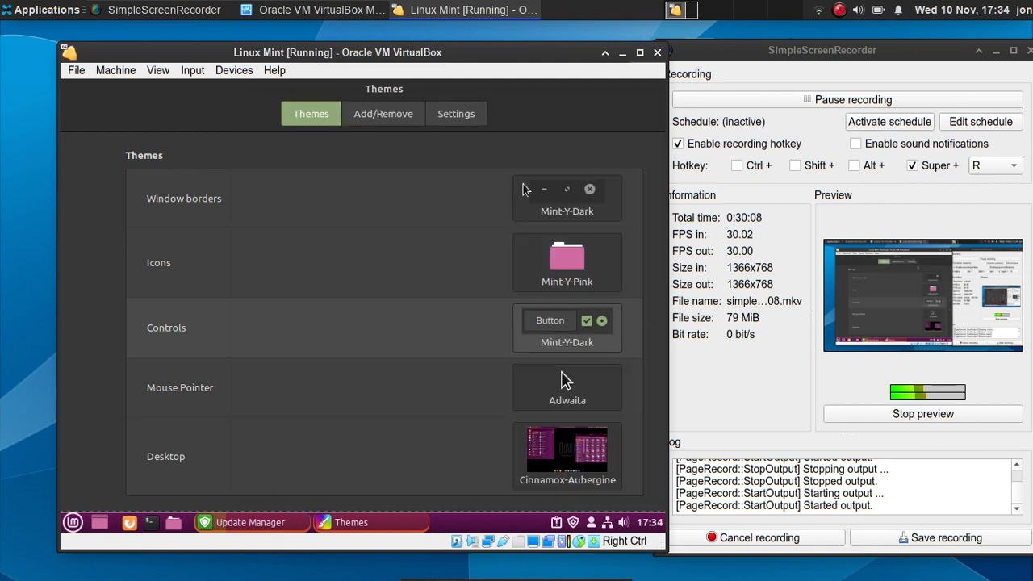
left_click(585, 207)
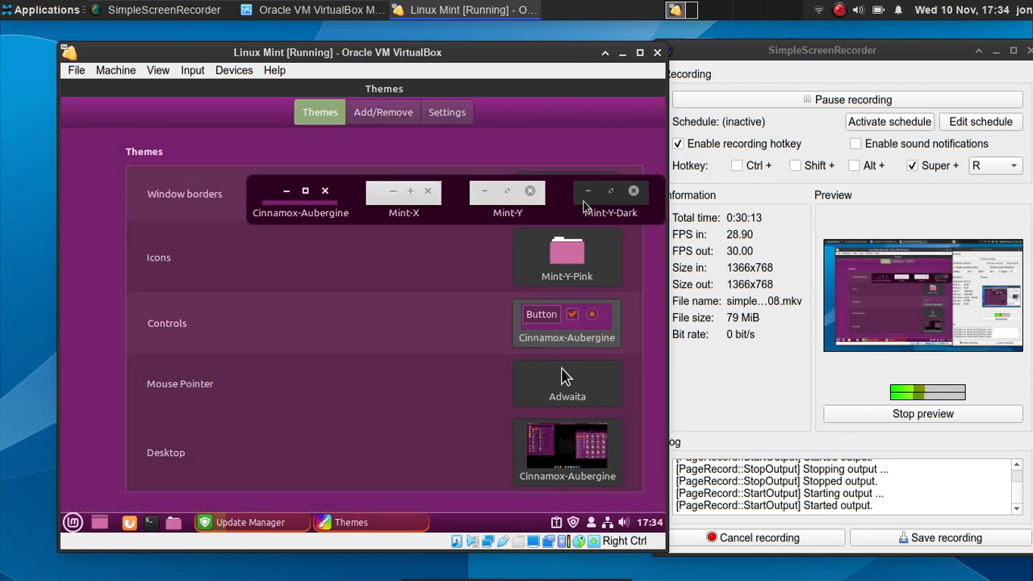
left_click(319, 193)
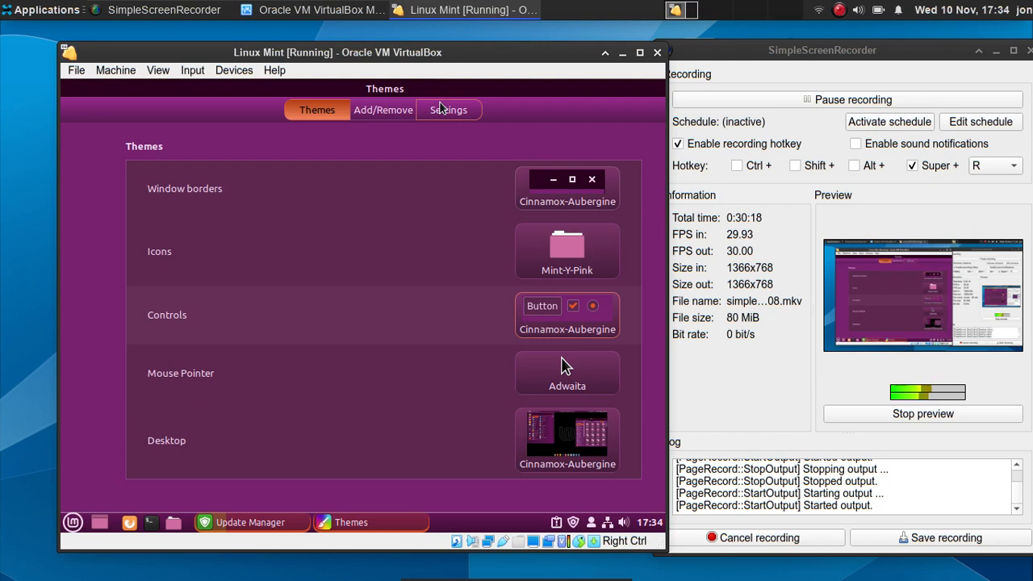
left_click_drag(472, 88, 323, 200)
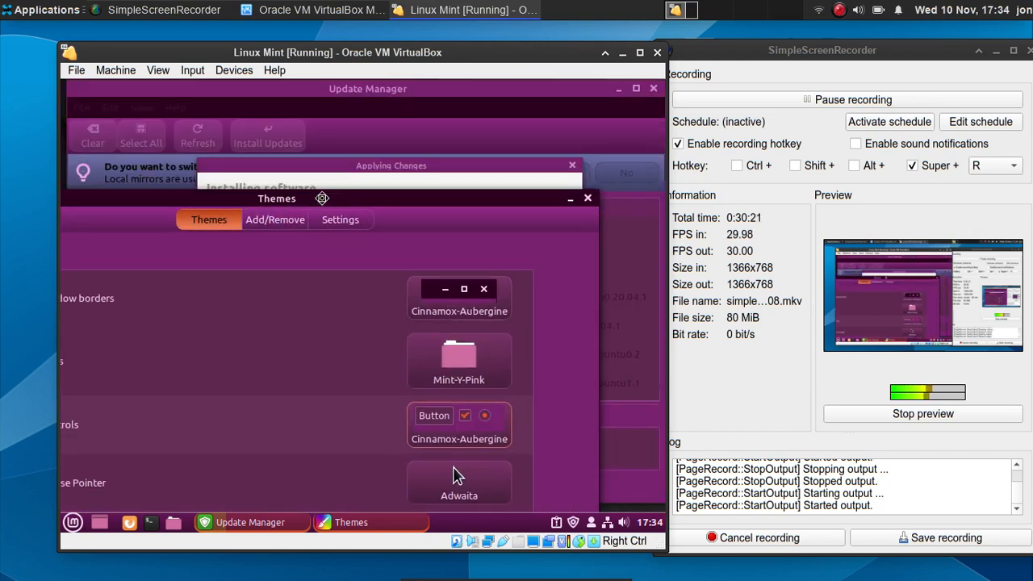
- Close the Themes window and reposition the Applying Changes dialog
left_click(588, 199)
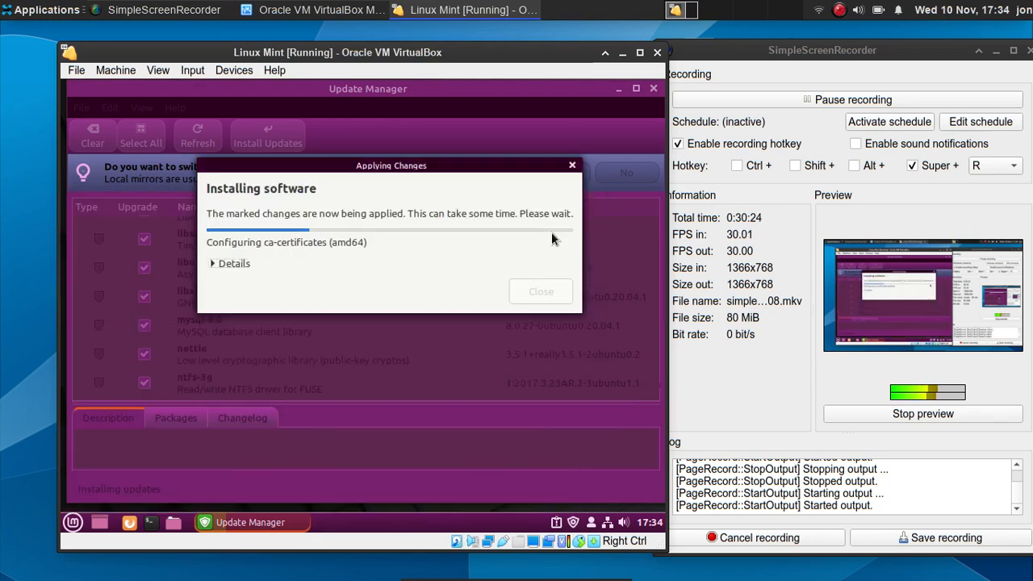
left_click_drag(383, 165, 391, 186)
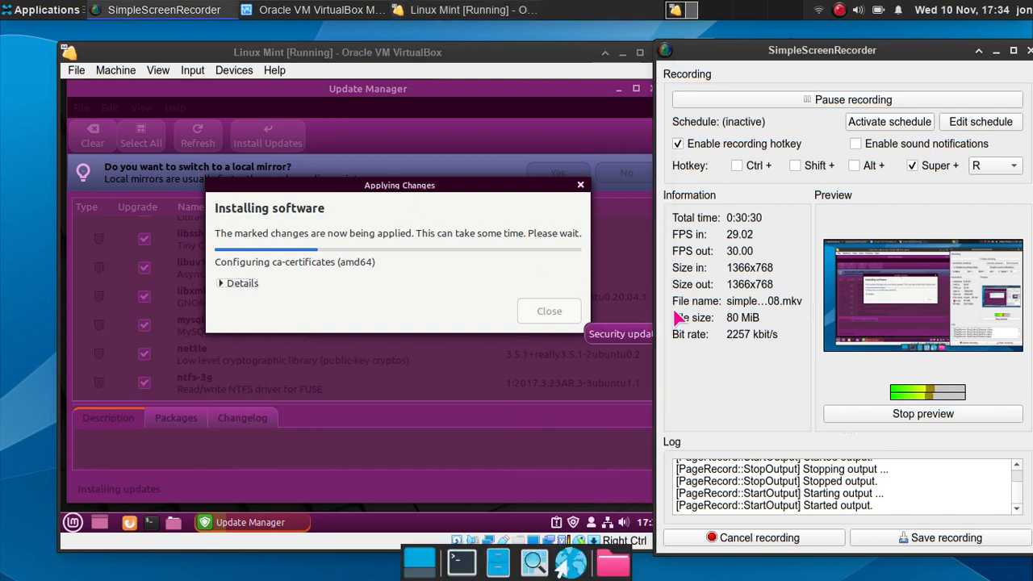
left_click_drag(364, 191, 327, 180)
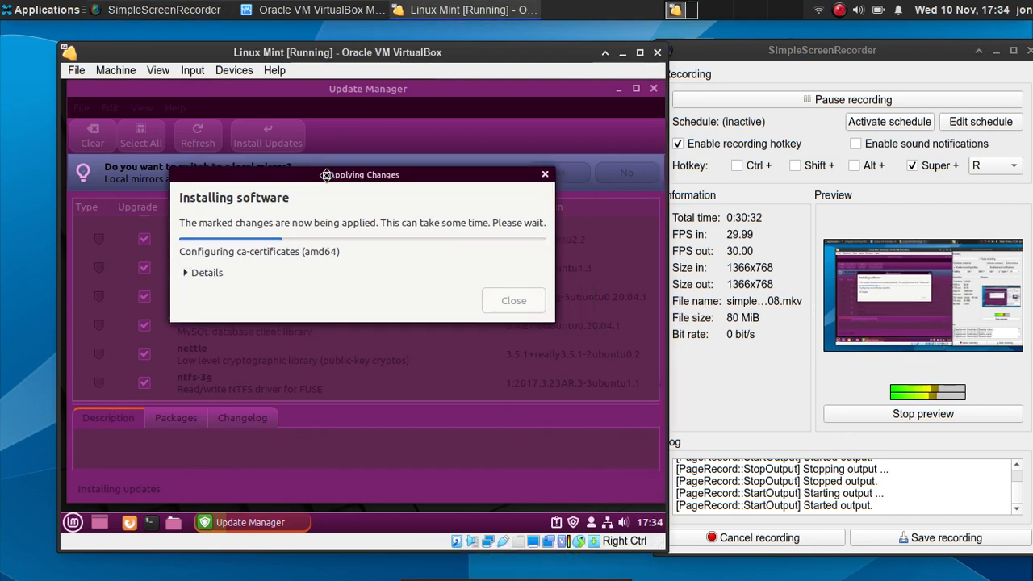
- Pause the SimpleScreenRecorder recording and return to the virtual machine
left_click(702, 239)
left_click(684, 99)
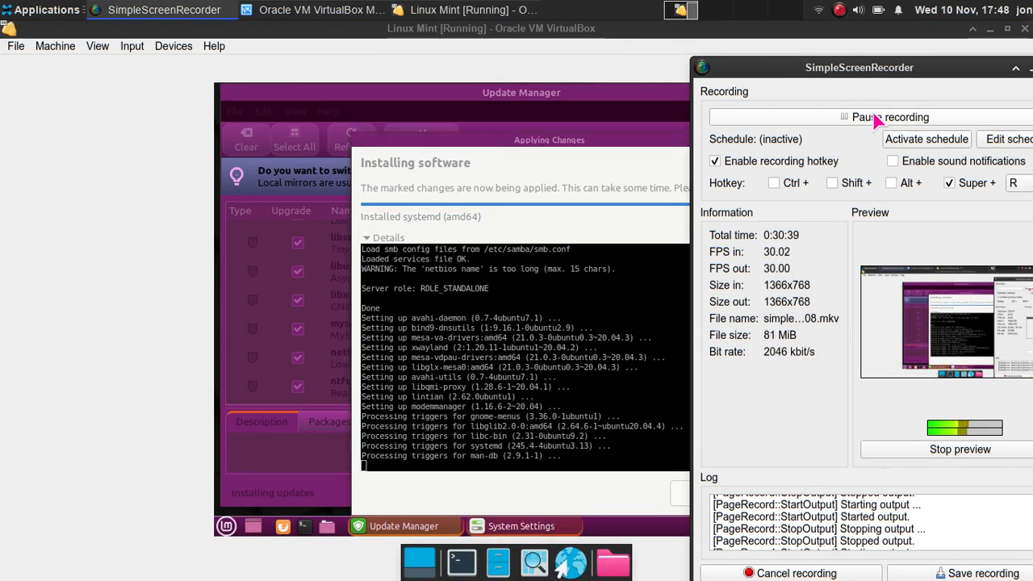
left_click(596, 161)
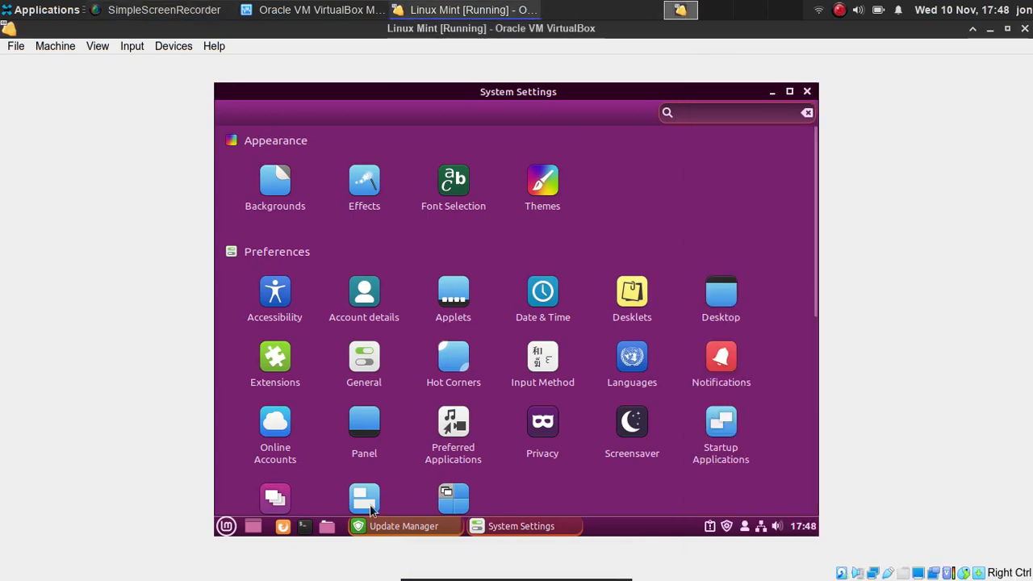
left_click(387, 528)
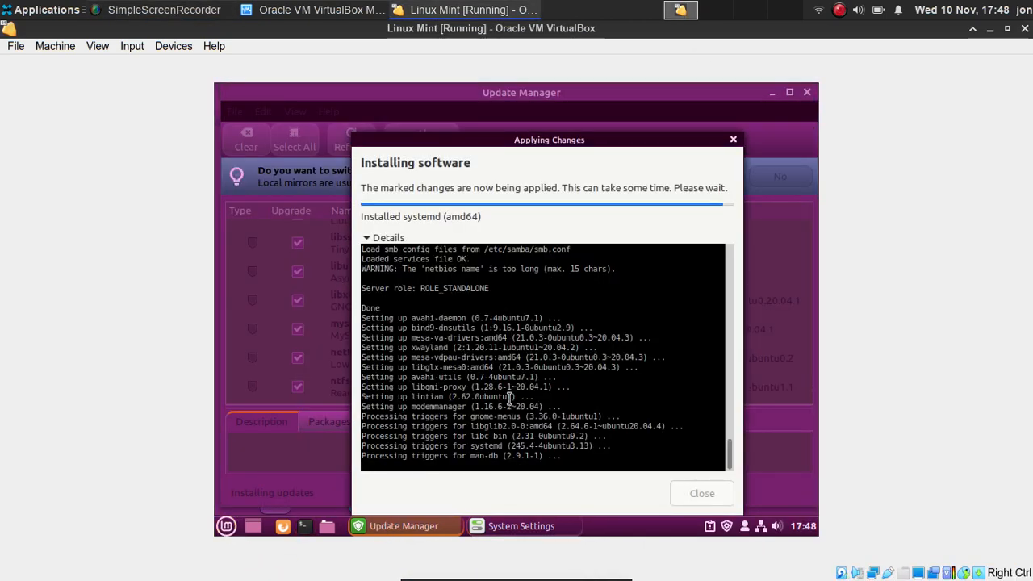
left_click(201, 10)
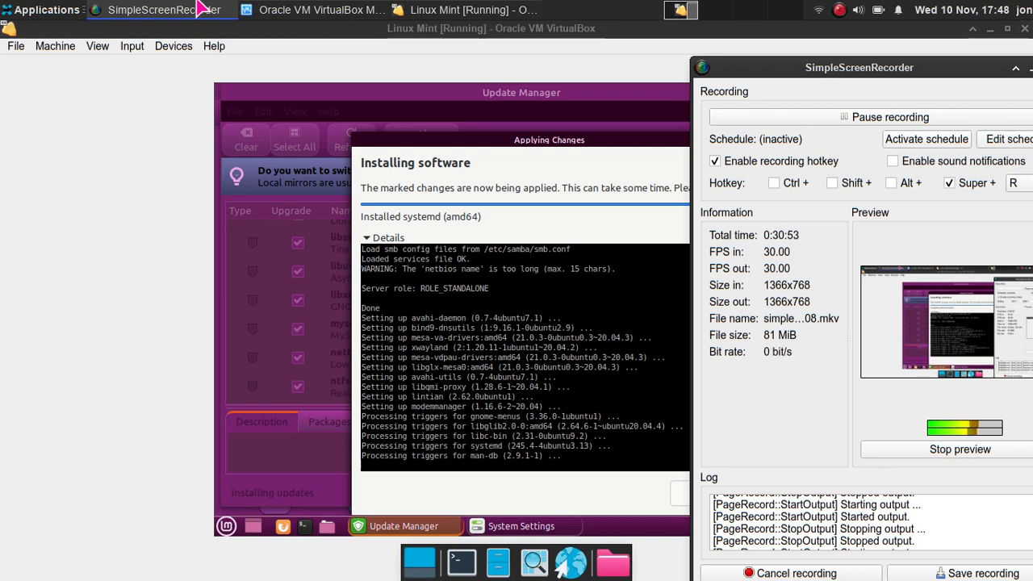
left_click(202, 10)
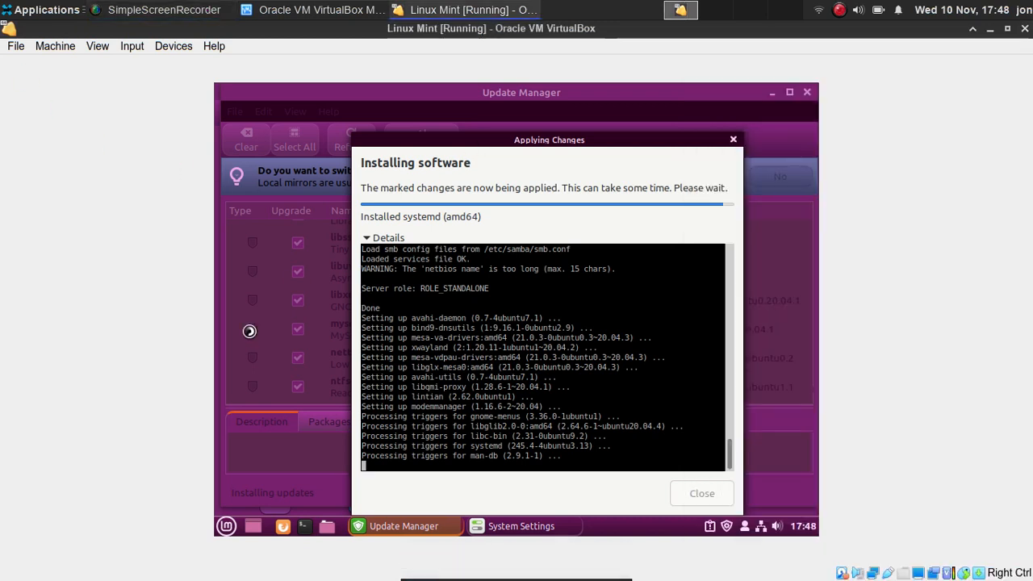
left_click(226, 526)
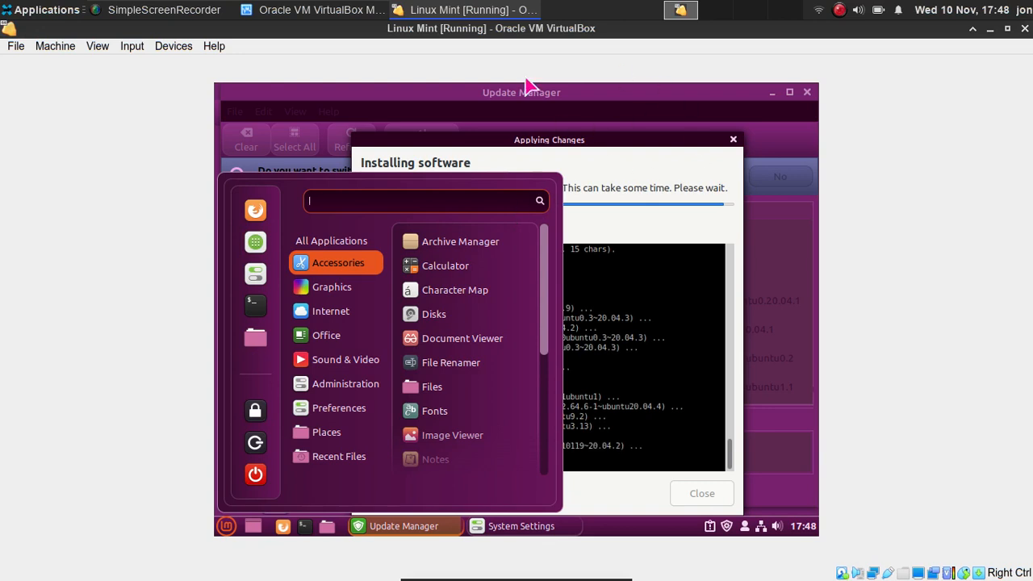
left_click(477, 132)
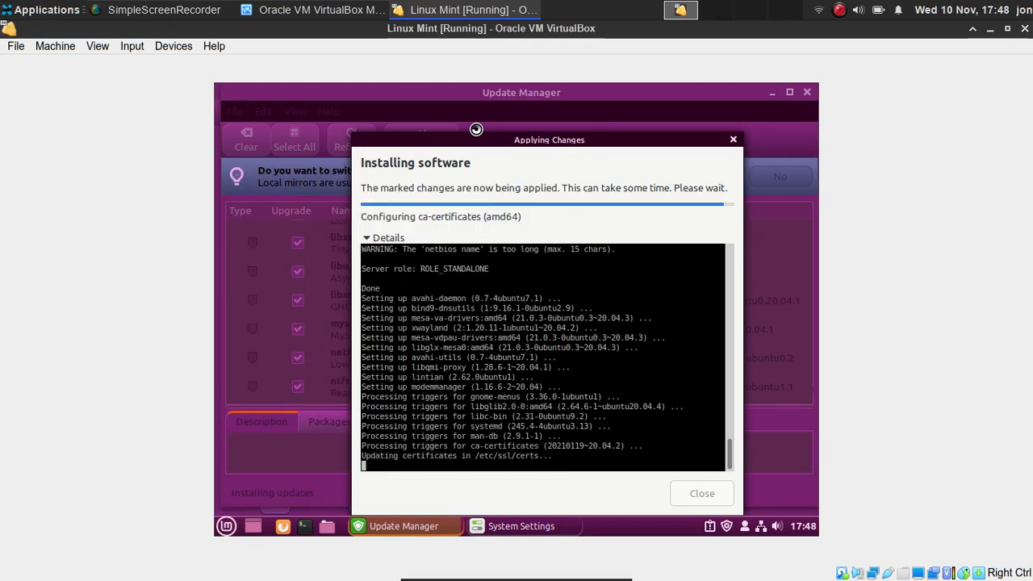
left_click(226, 526)
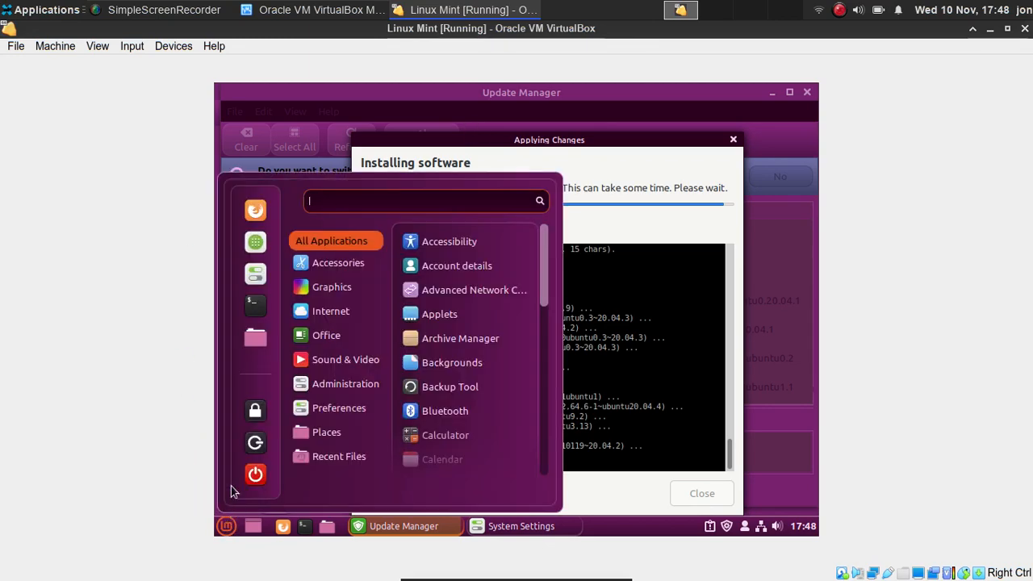
left_click(267, 274)
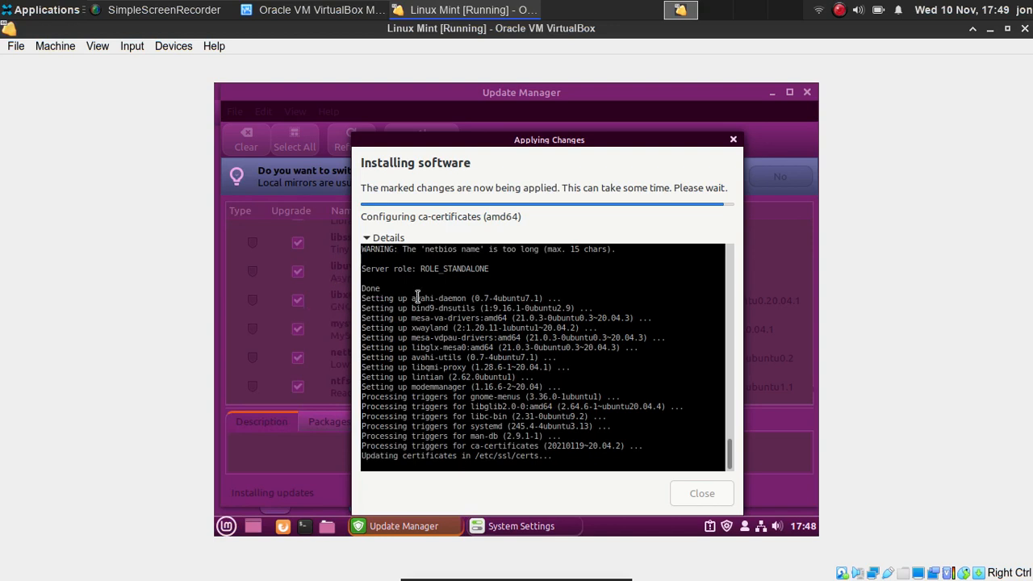
left_click(500, 525)
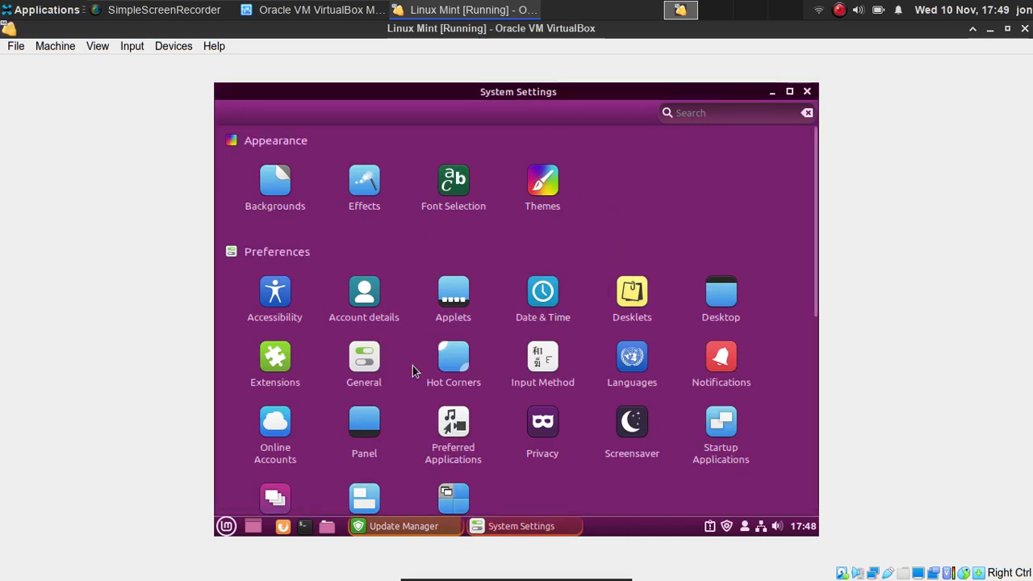
- In System Settings' Display module, choose 1280 x 768 (16:10) and apply it
left_click(714, 295)
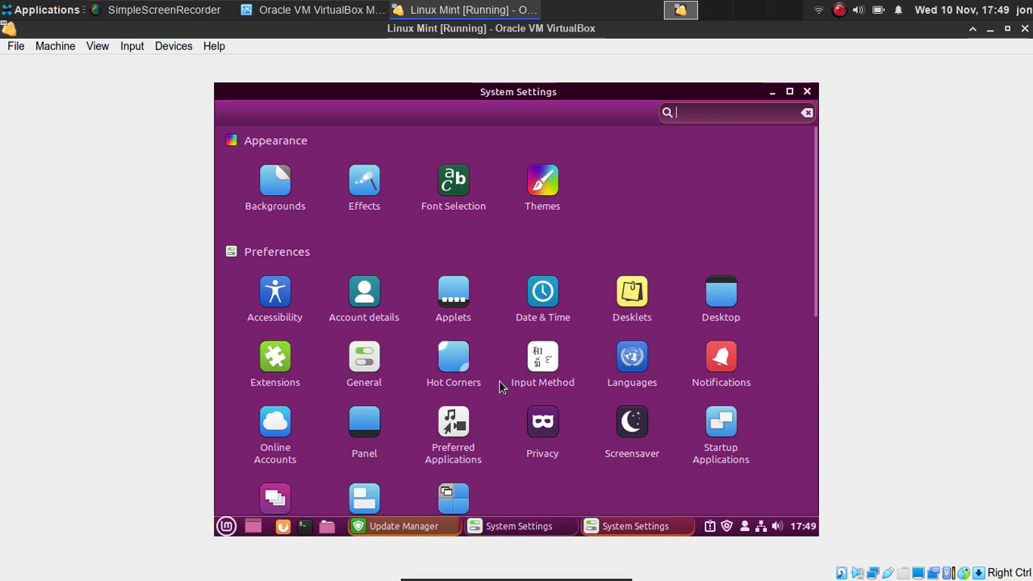
scroll(501, 387, "down", 5)
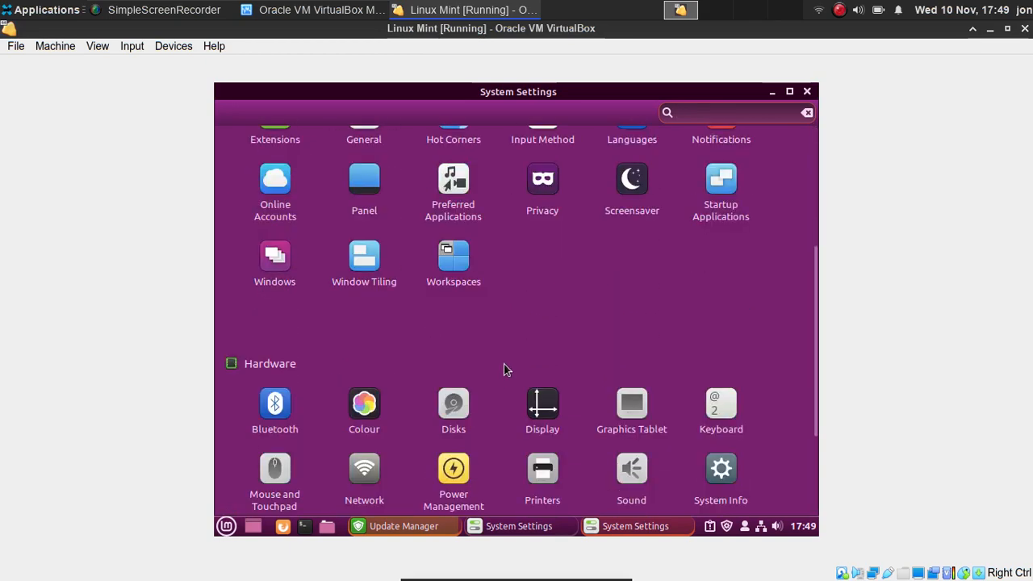
scroll(503, 364, "up", 1)
scroll(516, 384, "down", 1)
left_click(542, 399)
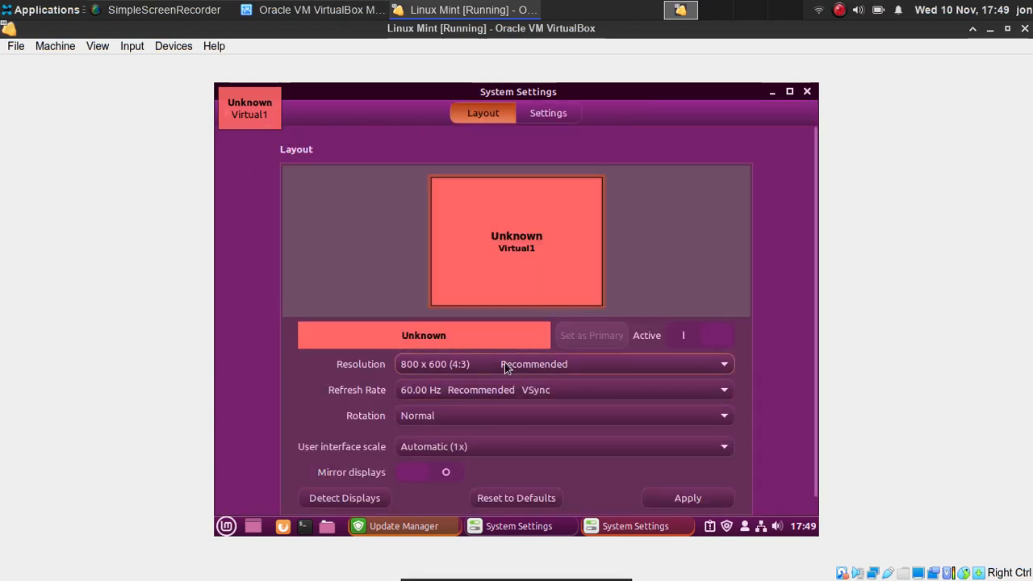
left_click(527, 371)
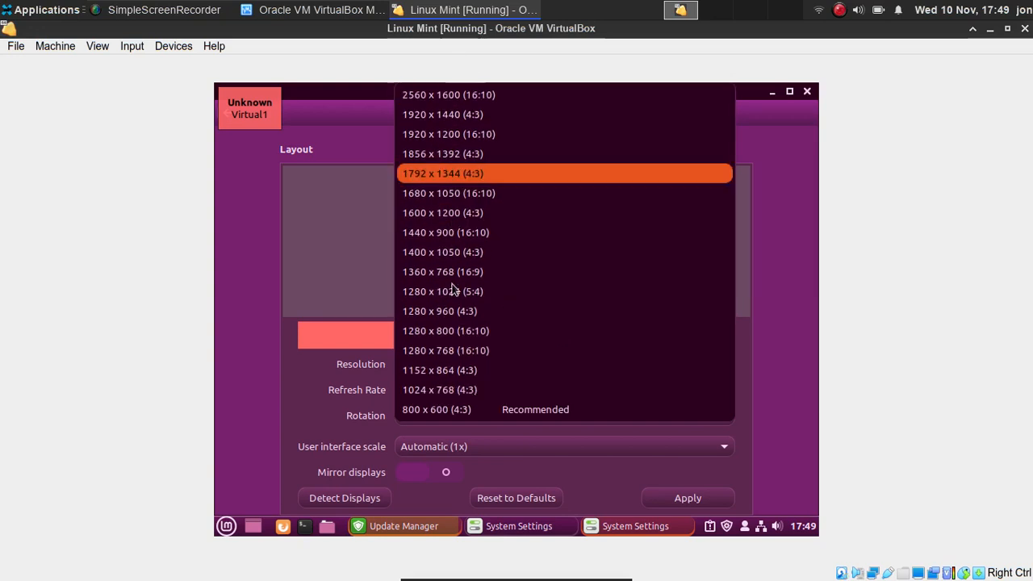
left_click(453, 350)
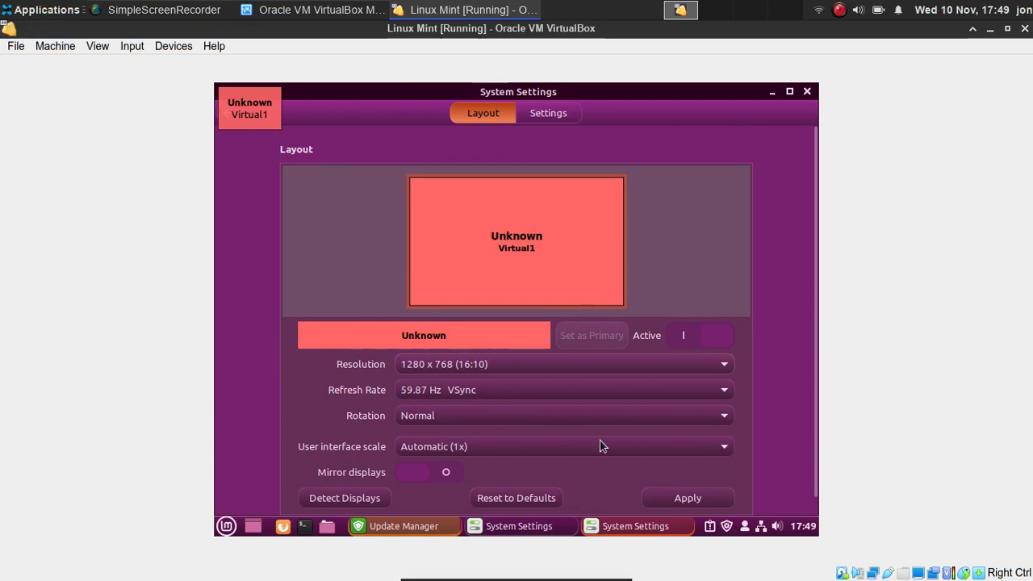
left_click(663, 500)
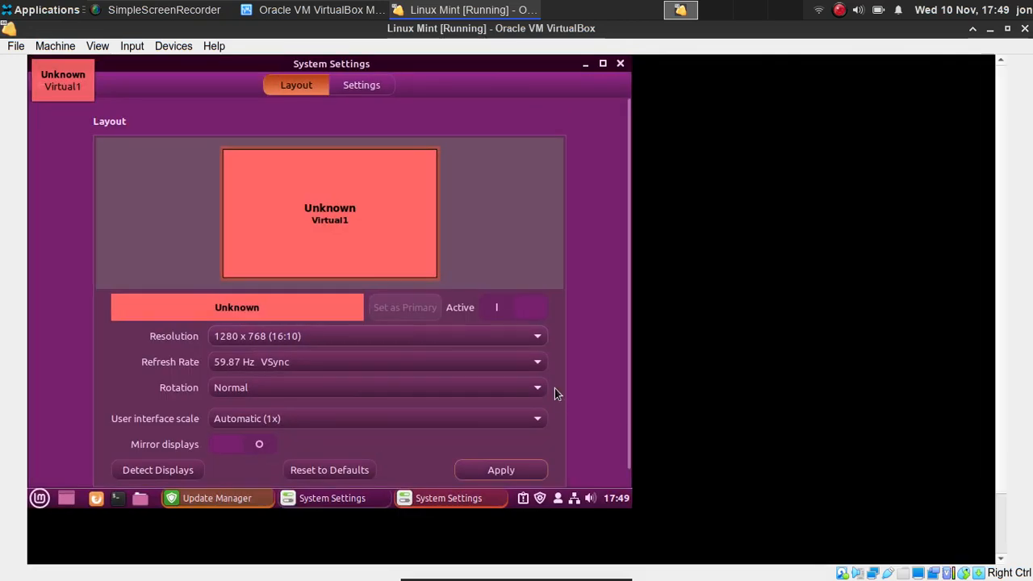
- Switch the guest to full-screen with View > Full-screen Mode, confirming Switch
left_click(51, 46)
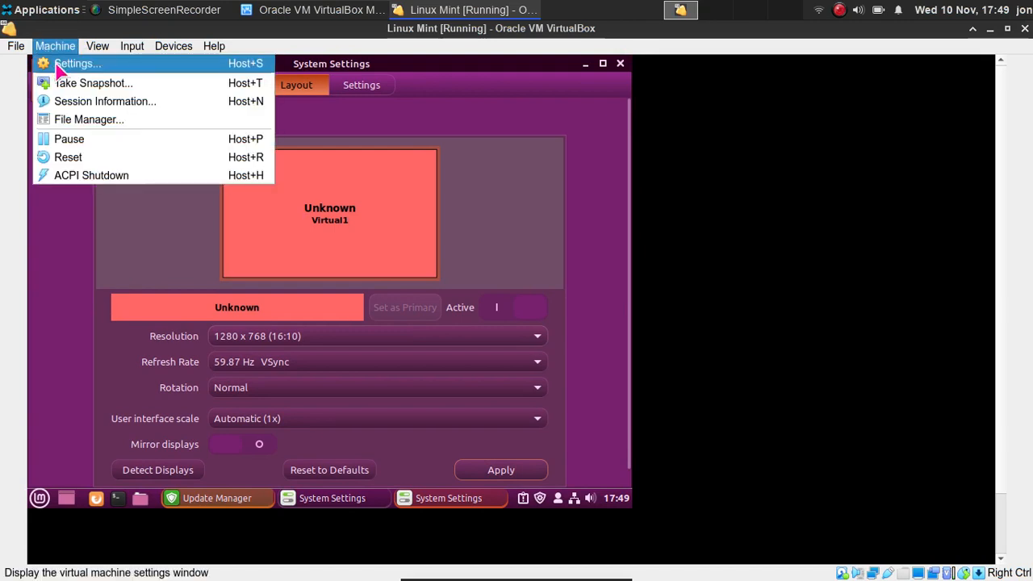
left_click(45, 62)
left_click(98, 46)
left_click(108, 65)
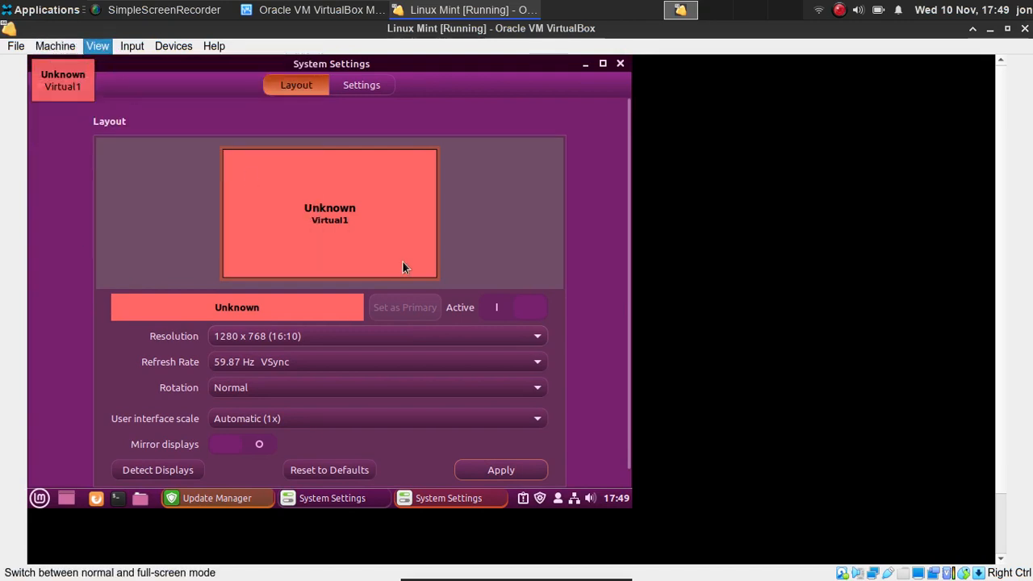
left_click(523, 365)
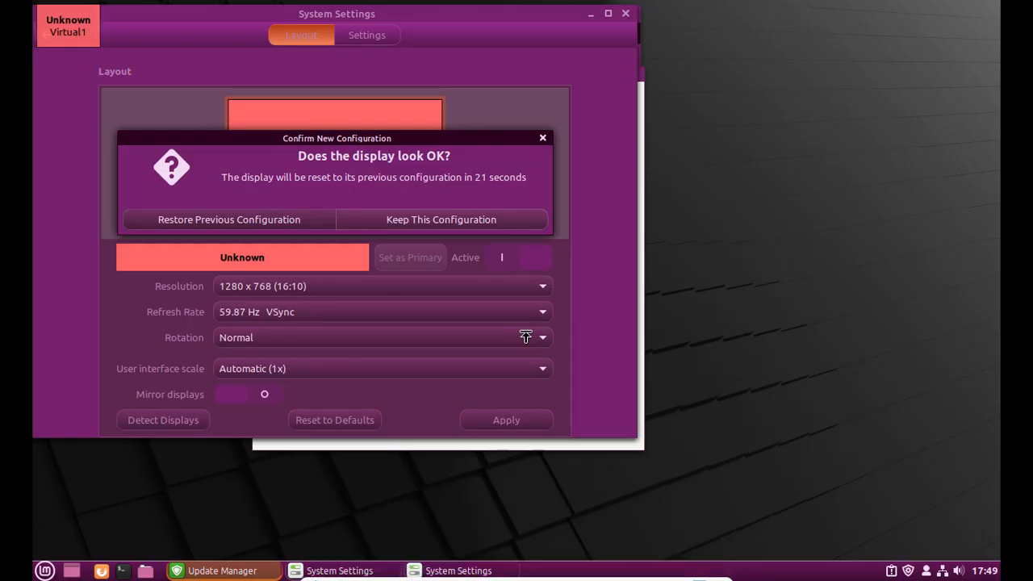
- Keep the 1280 x 768 display configuration and recheck the Resolution dropdown
left_click(492, 220)
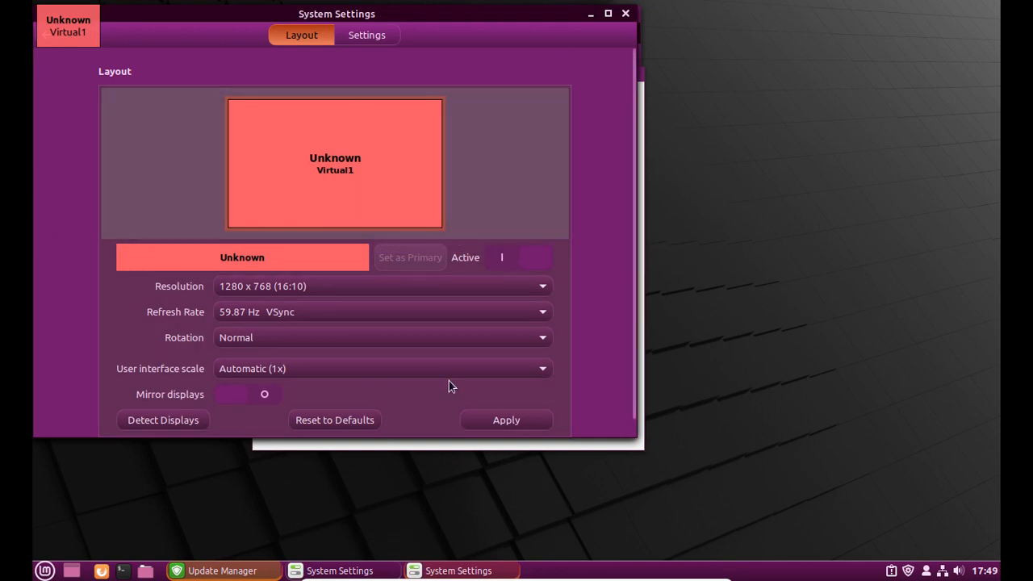
left_click(340, 286)
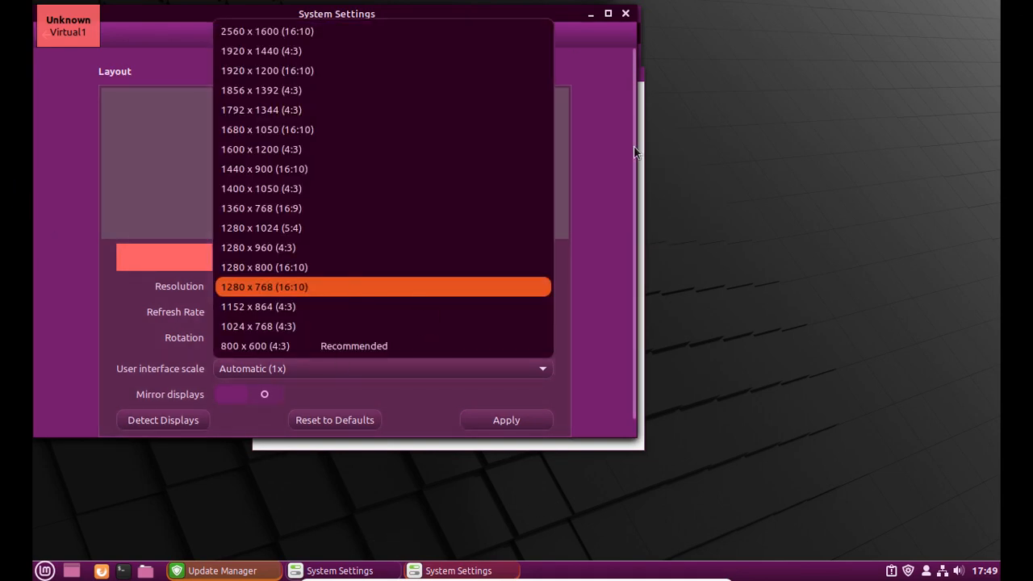
left_click(589, 99)
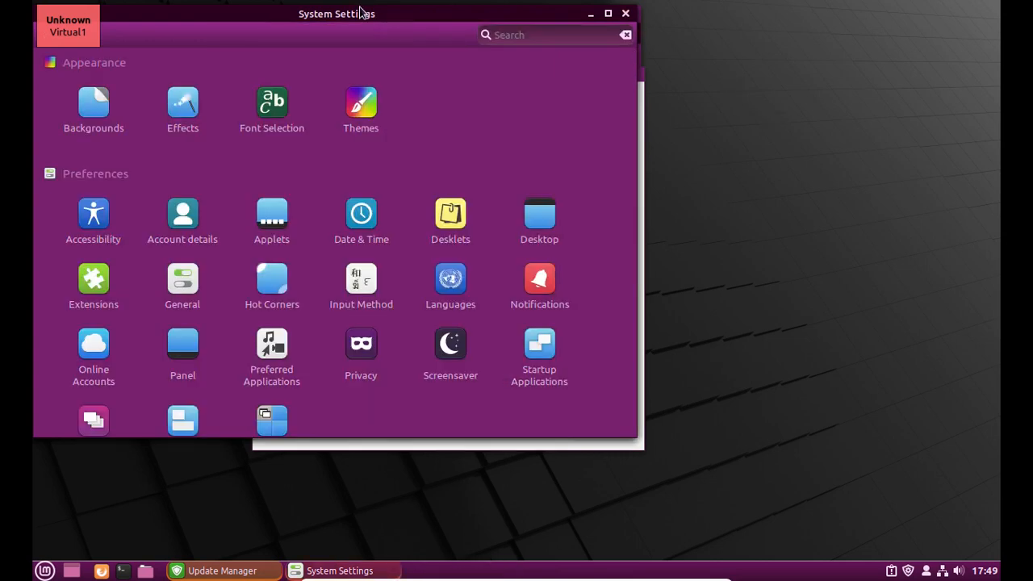
- Move System Settings aside to uncover the installer progress, then close System Settings
left_click_drag(361, 11, 385, 49)
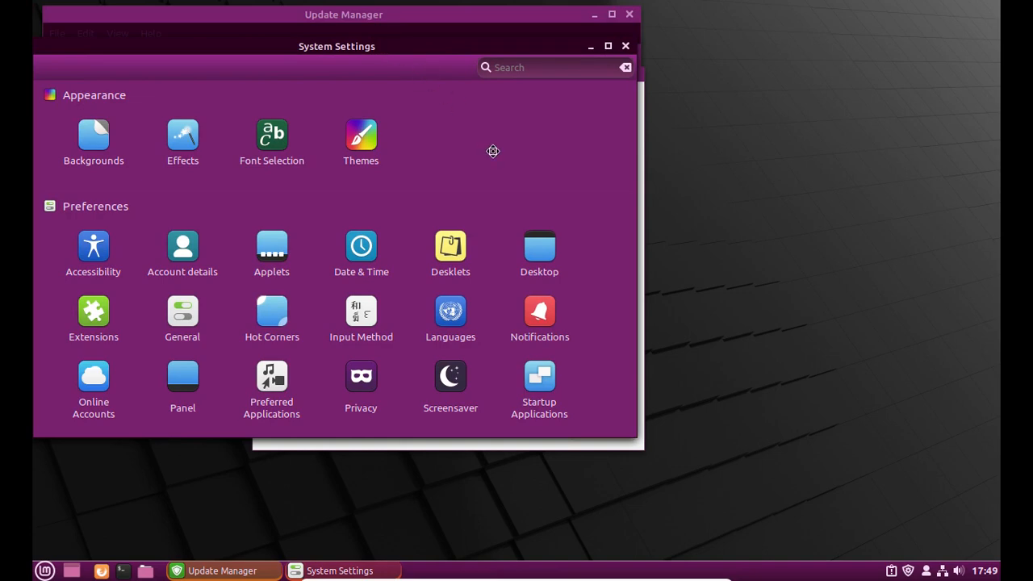
left_click_drag(493, 151, 719, 479)
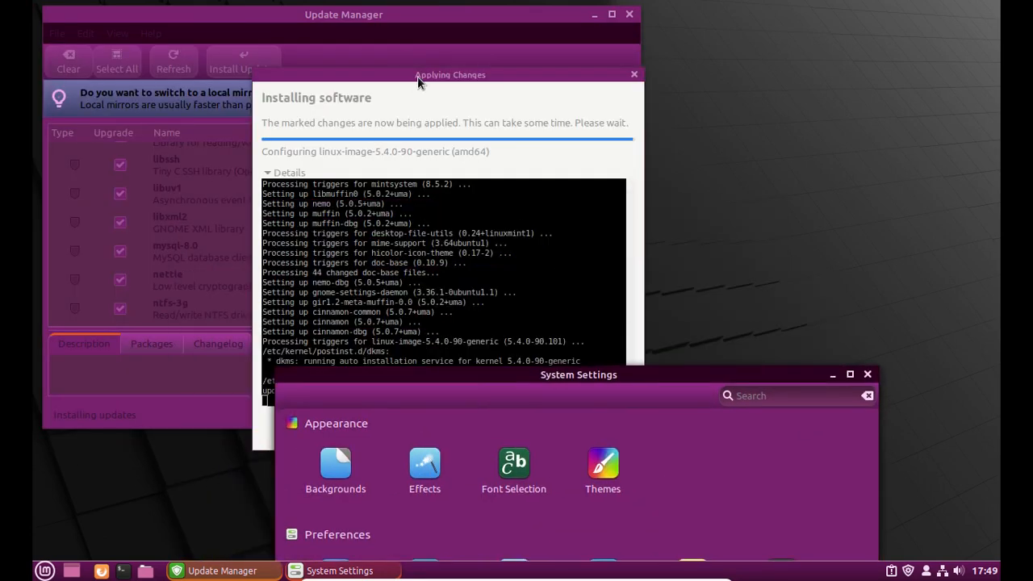
left_click_drag(417, 76, 382, 70)
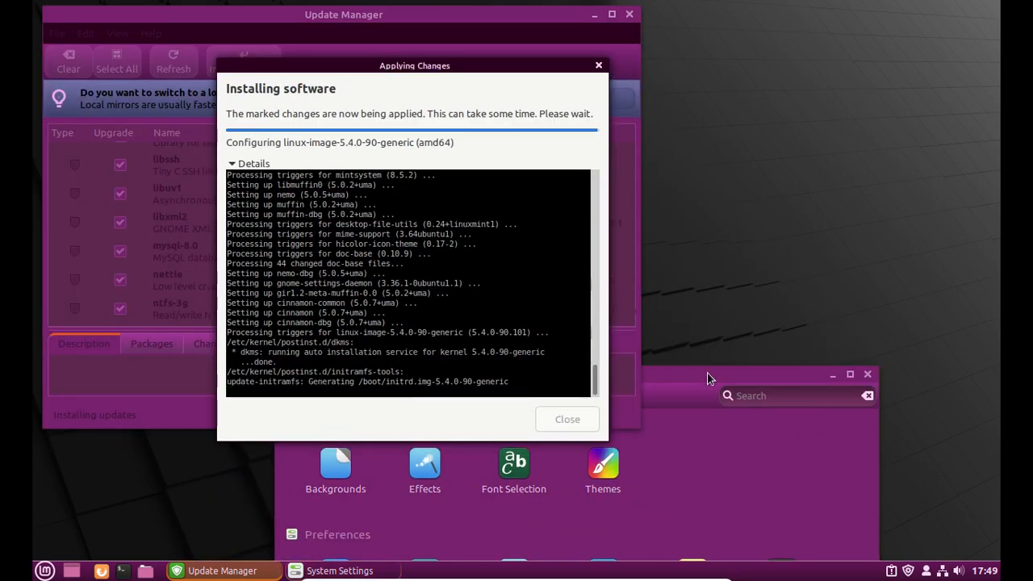
left_click_drag(717, 389, 716, 399)
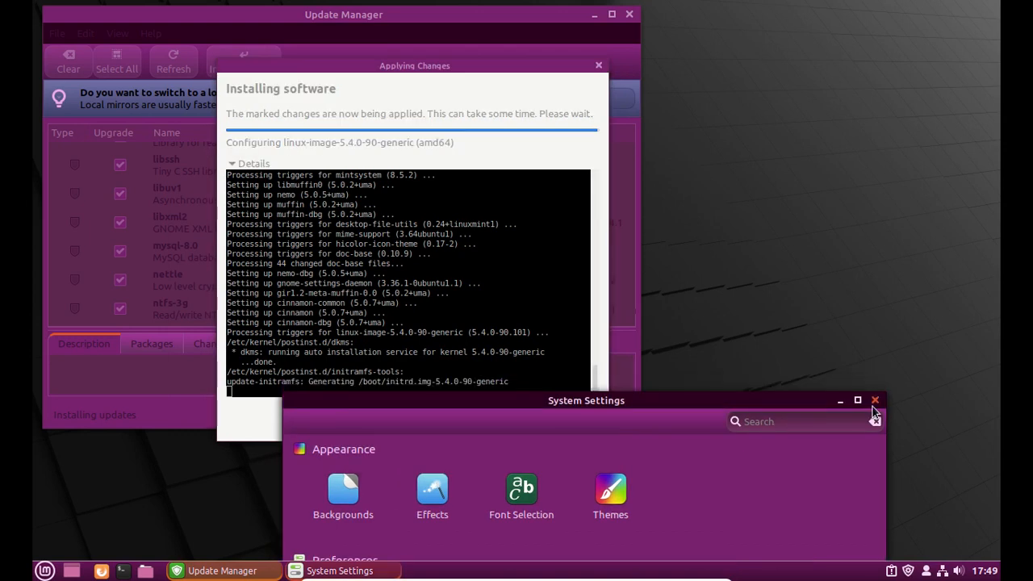
left_click(875, 401)
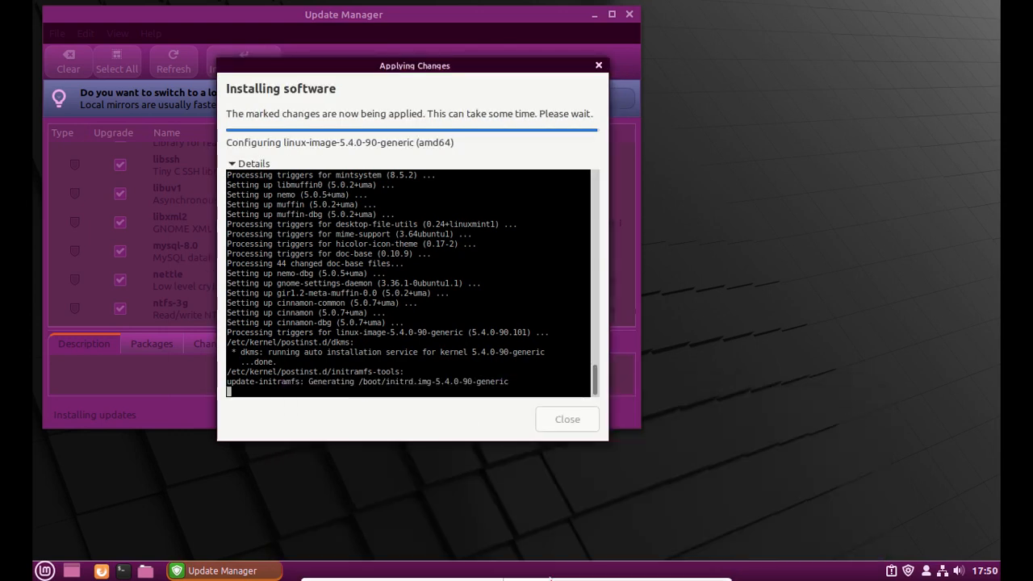
- Exit full-screen mode and move the screen recorder window further left
mouse_move(632, 571)
left_click(699, 571)
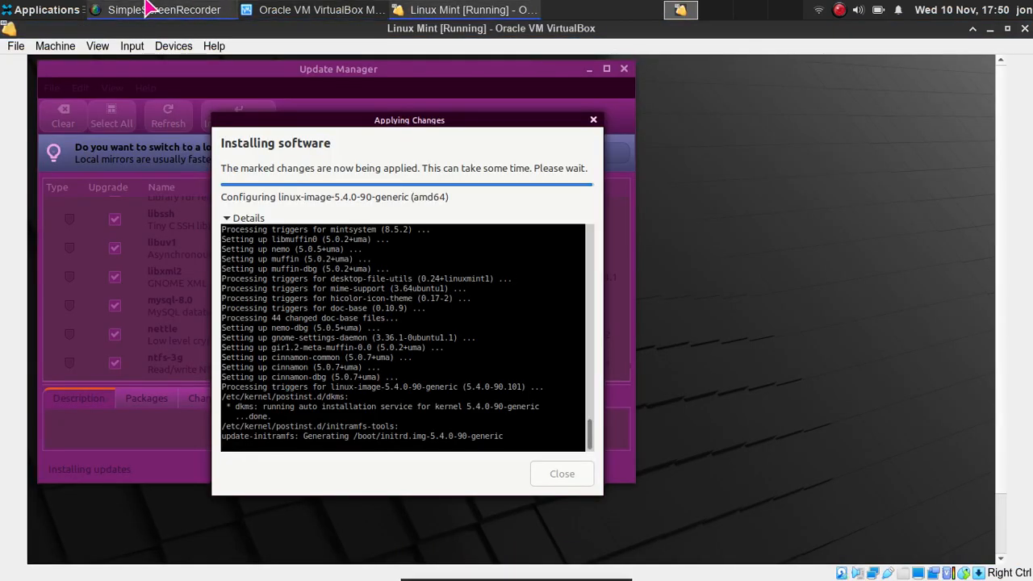
left_click(148, 10)
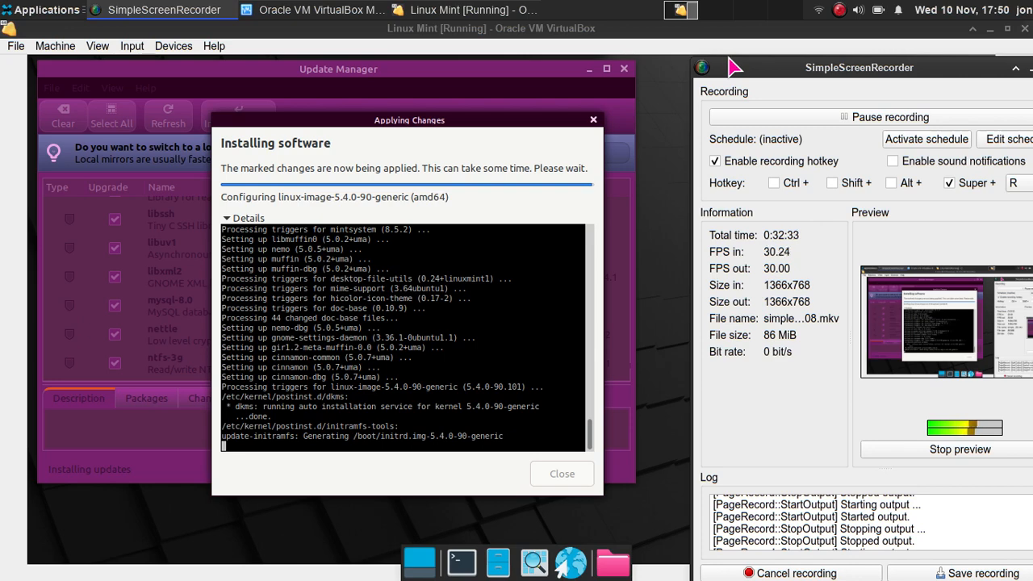
left_click_drag(729, 63, 663, 39)
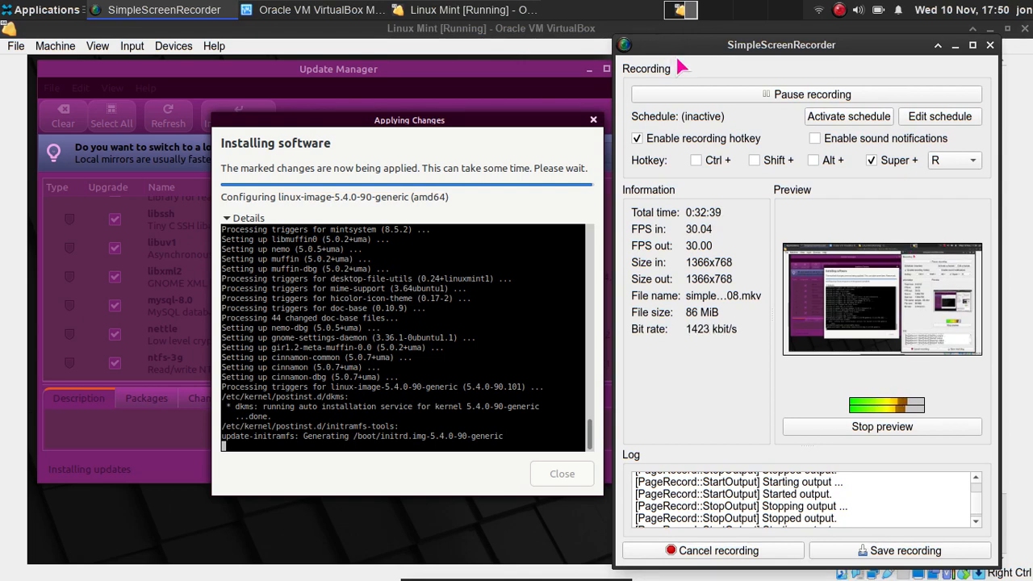